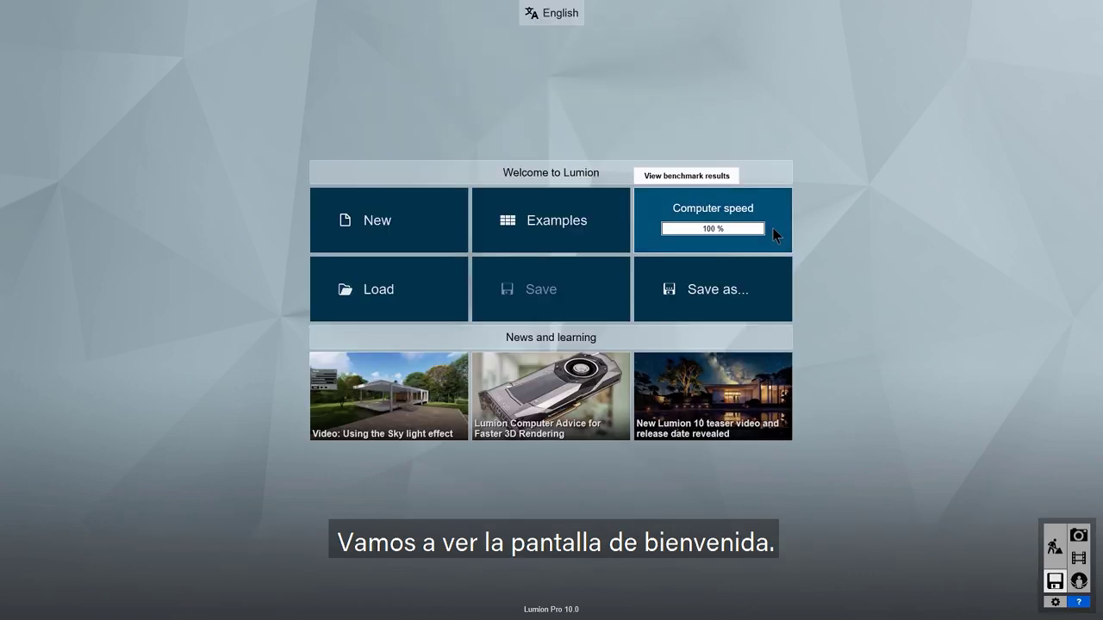
Step: Review the computer's benchmark results, then begin setting up a new project
left_click(774, 233)
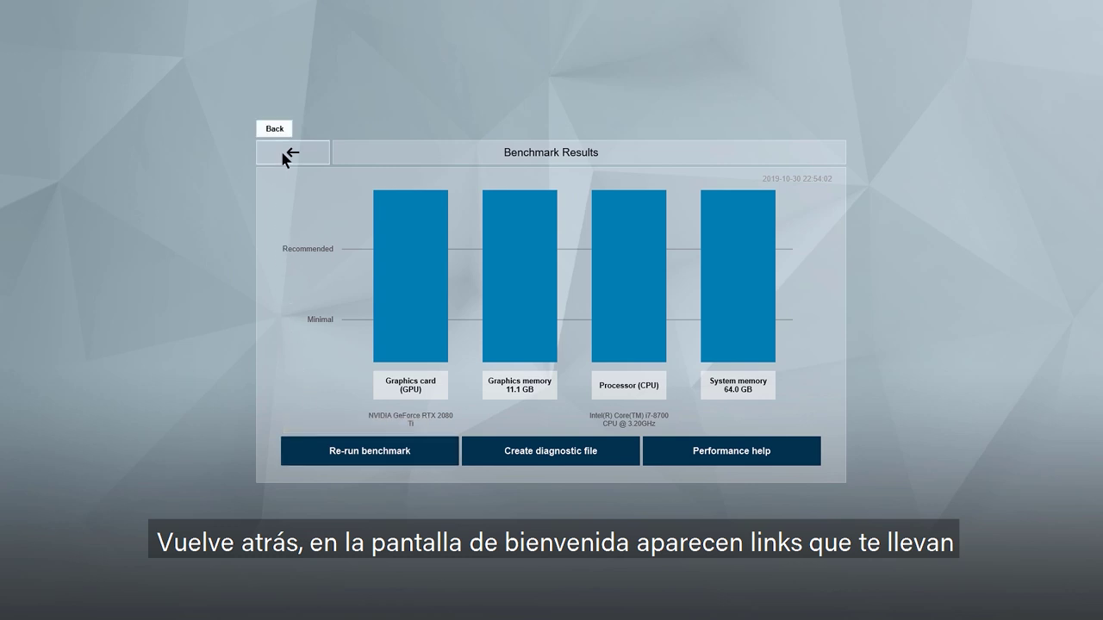
left_click(284, 153)
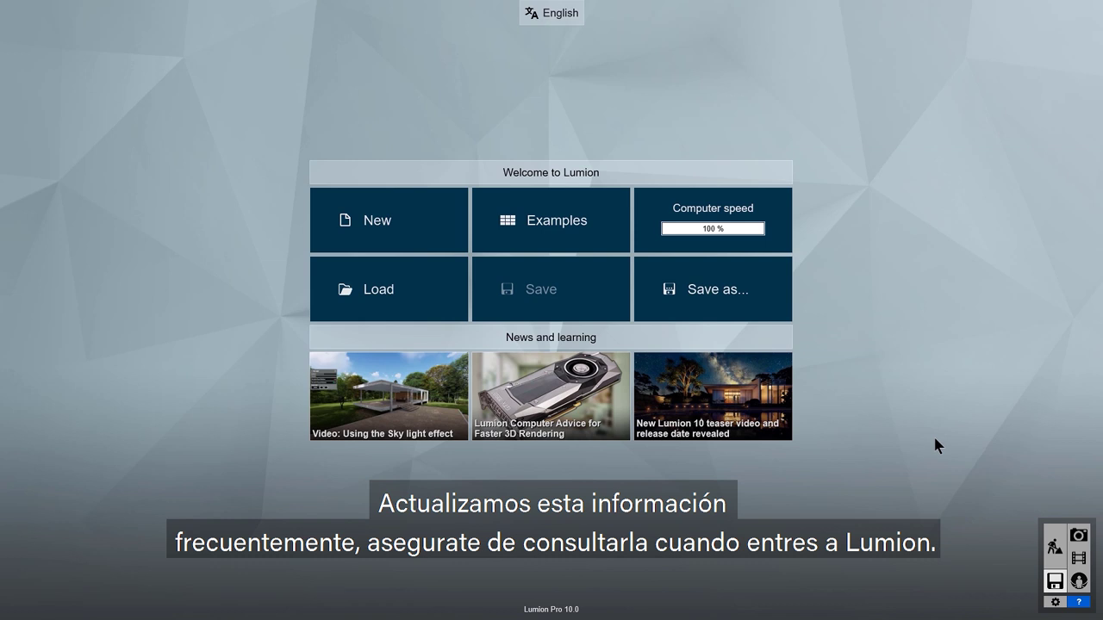
left_click(422, 229)
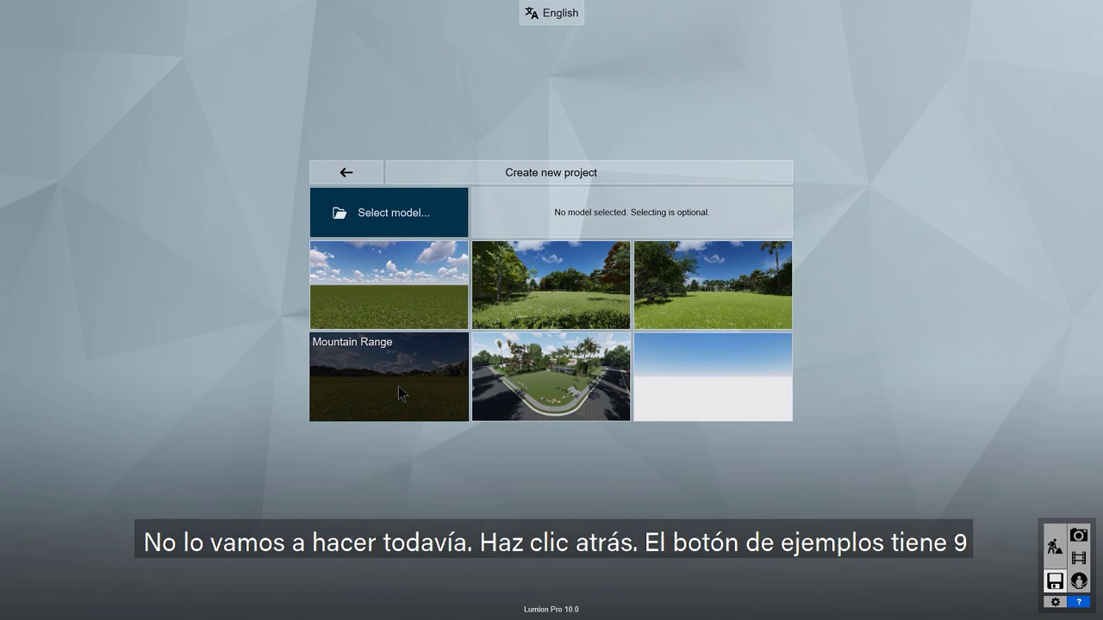
Step: Back out to the Examples gallery and load the Villa Van Manen example
left_click(336, 175)
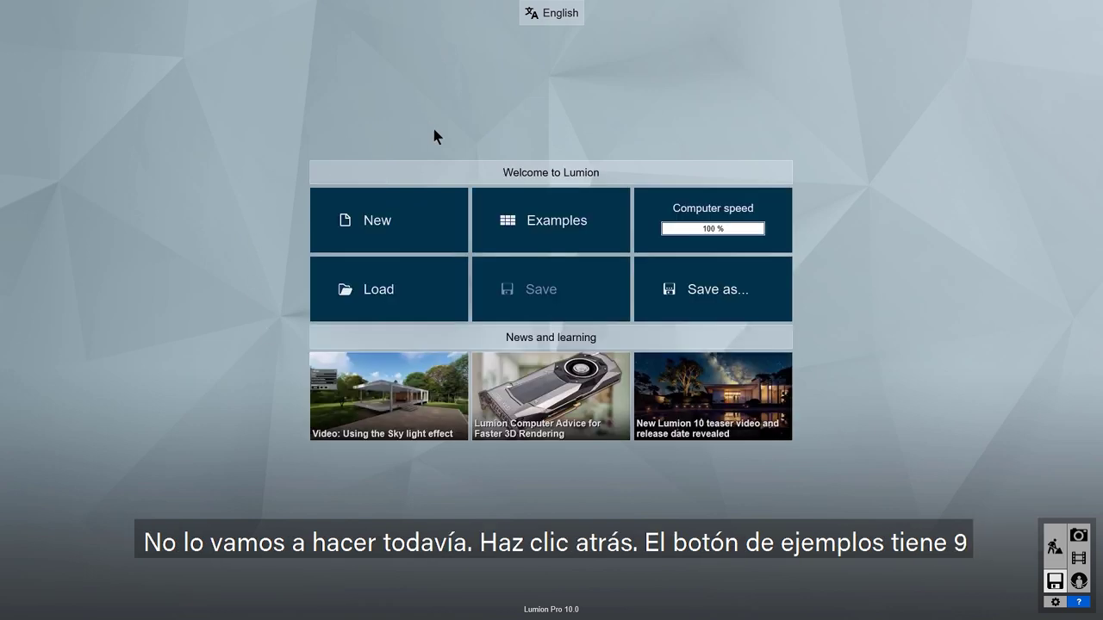
left_click(555, 233)
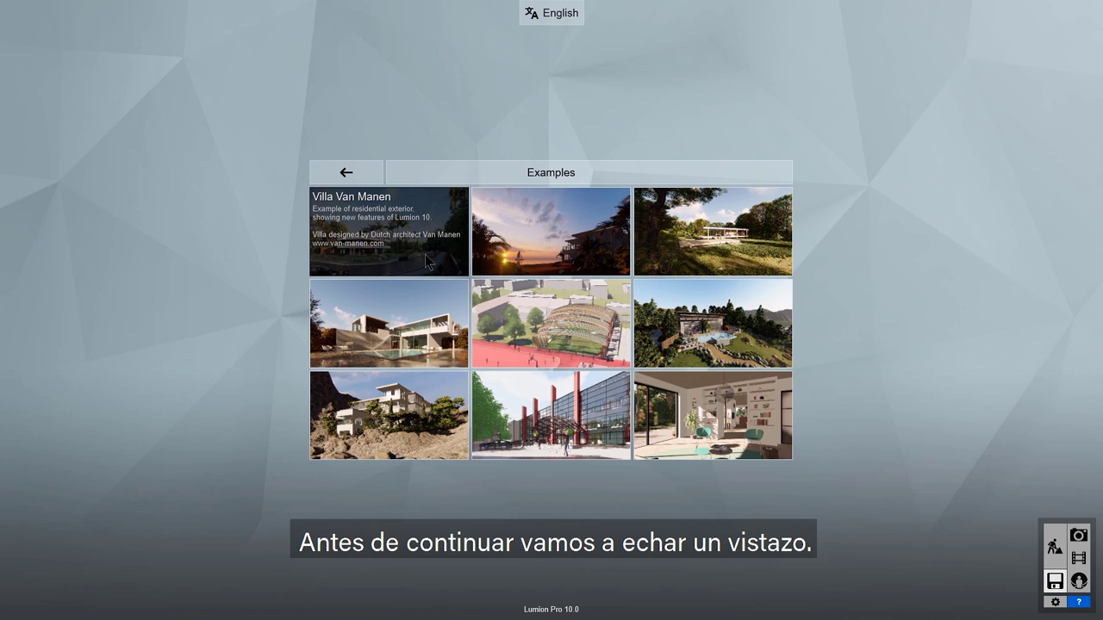
left_click(427, 261)
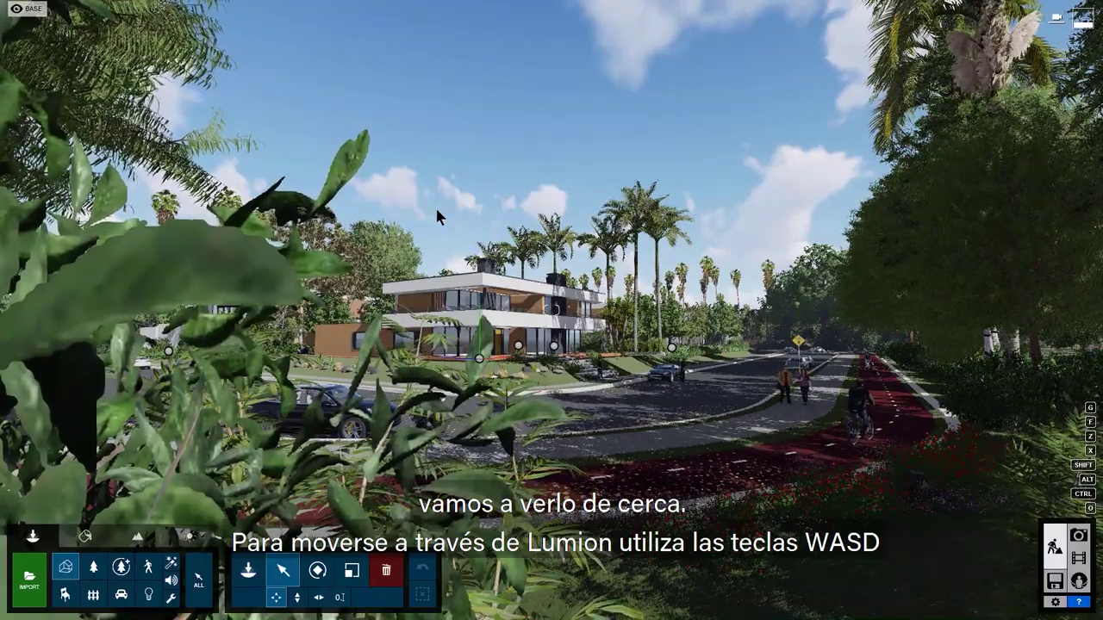
Step: Test the WASD and Q/E camera moves and turn the view left near the house
key("w")
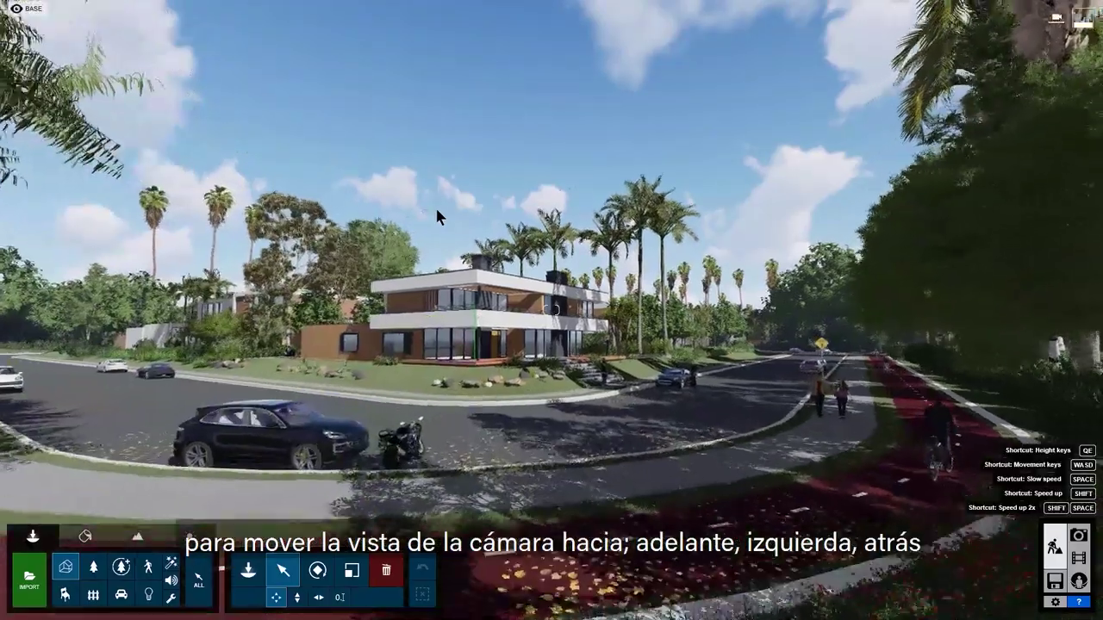
key("a")
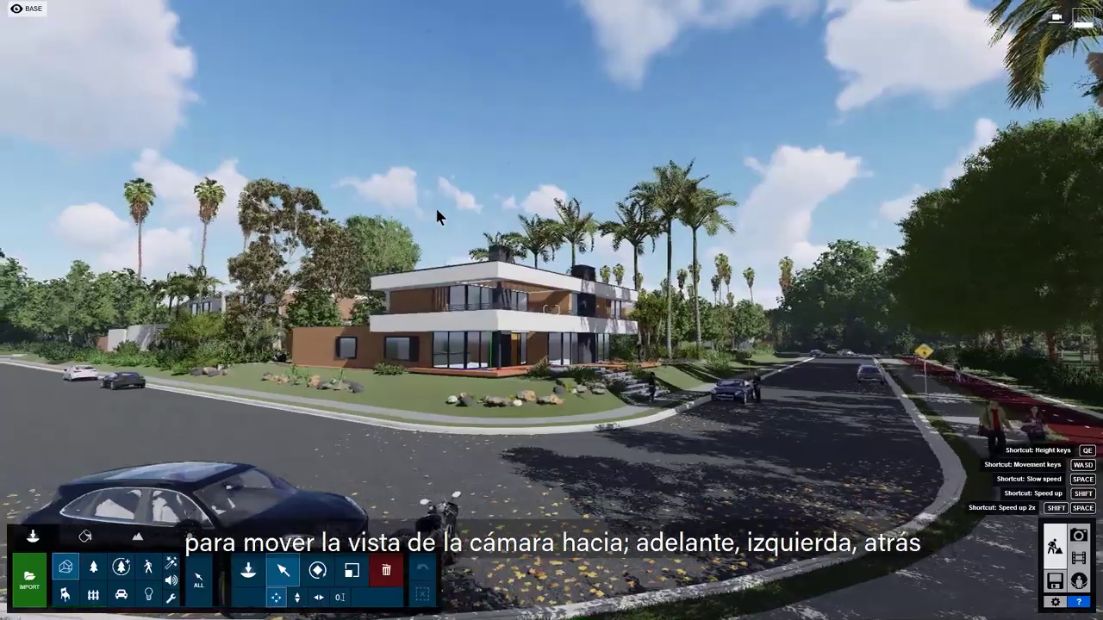
key("s")
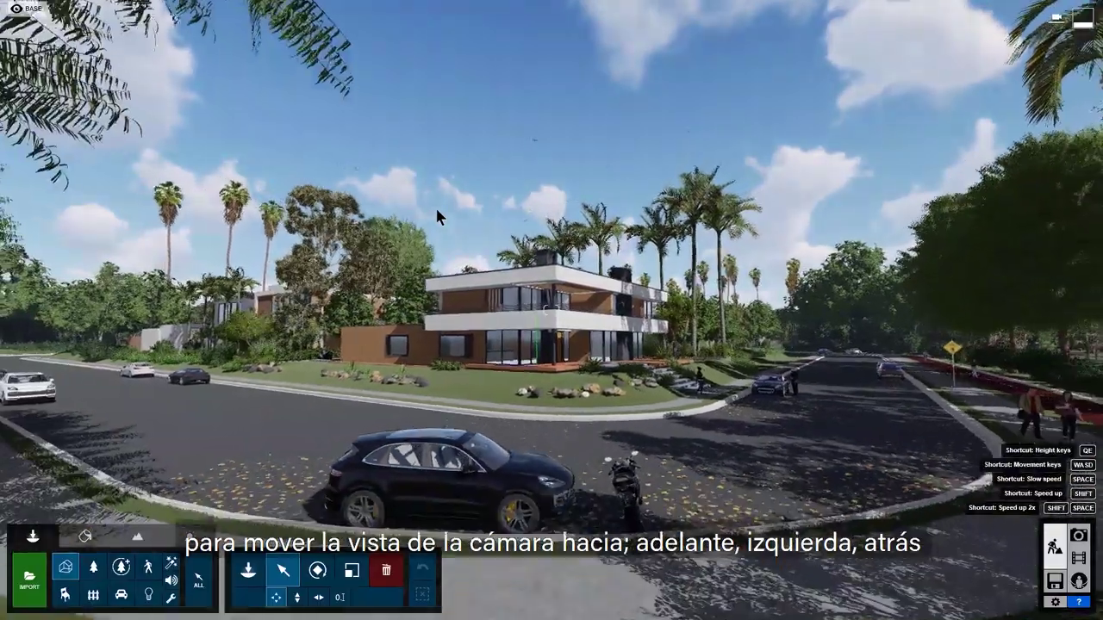
key("d")
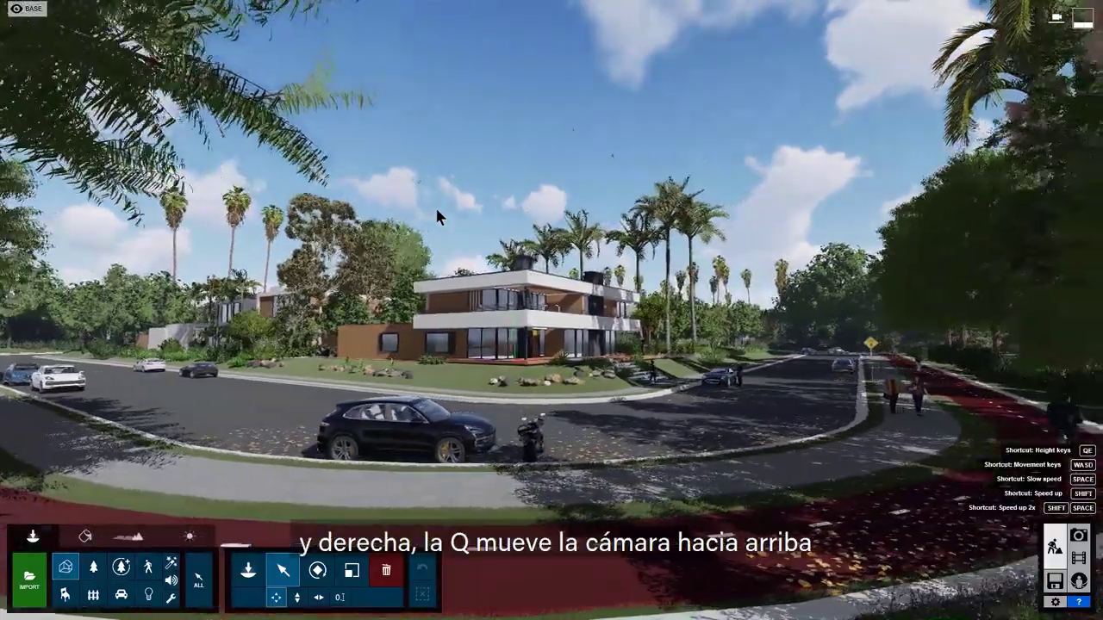
key("q")
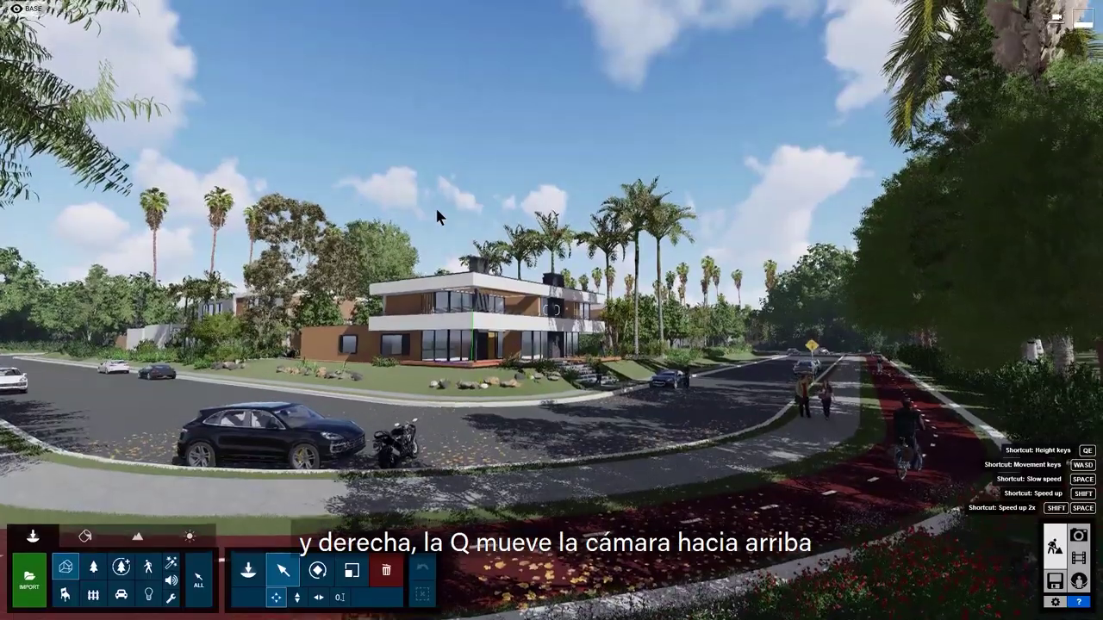
key("e")
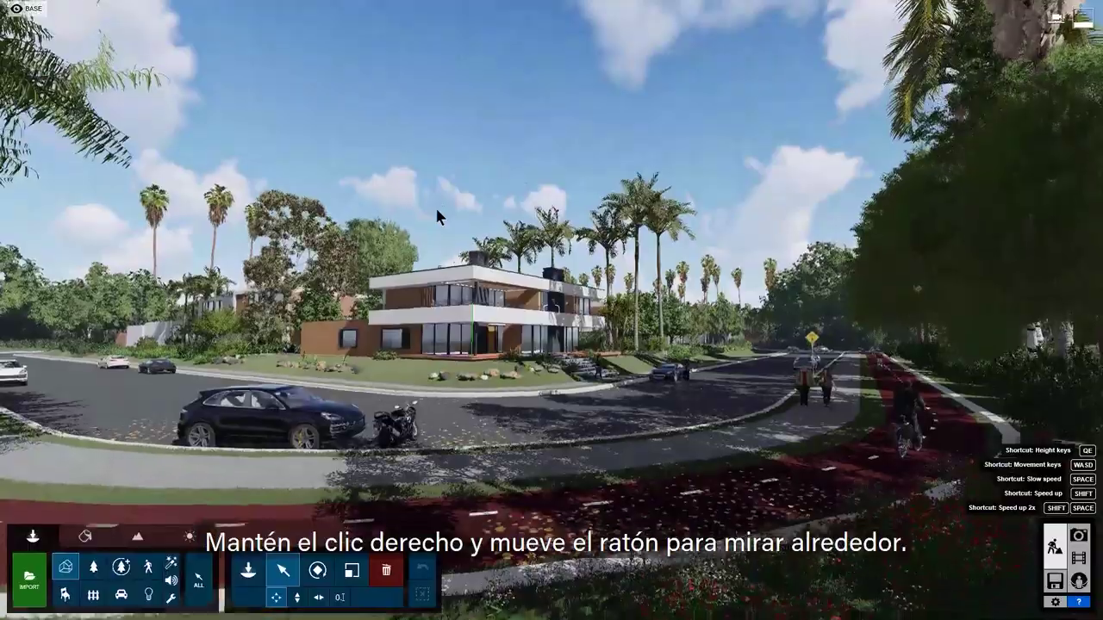
right_click_drag(435, 204, 423, 207)
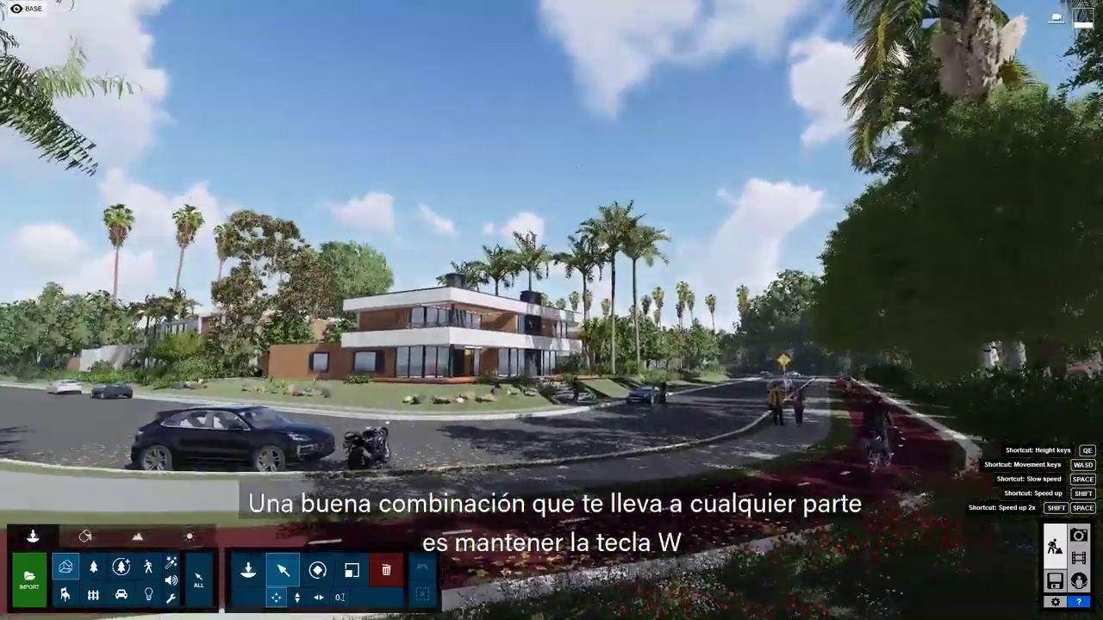
right_click_drag(560, 163, 528, 162)
Step: Fly past the house and patio, over the pine forest, to the open grass plain
key("w")
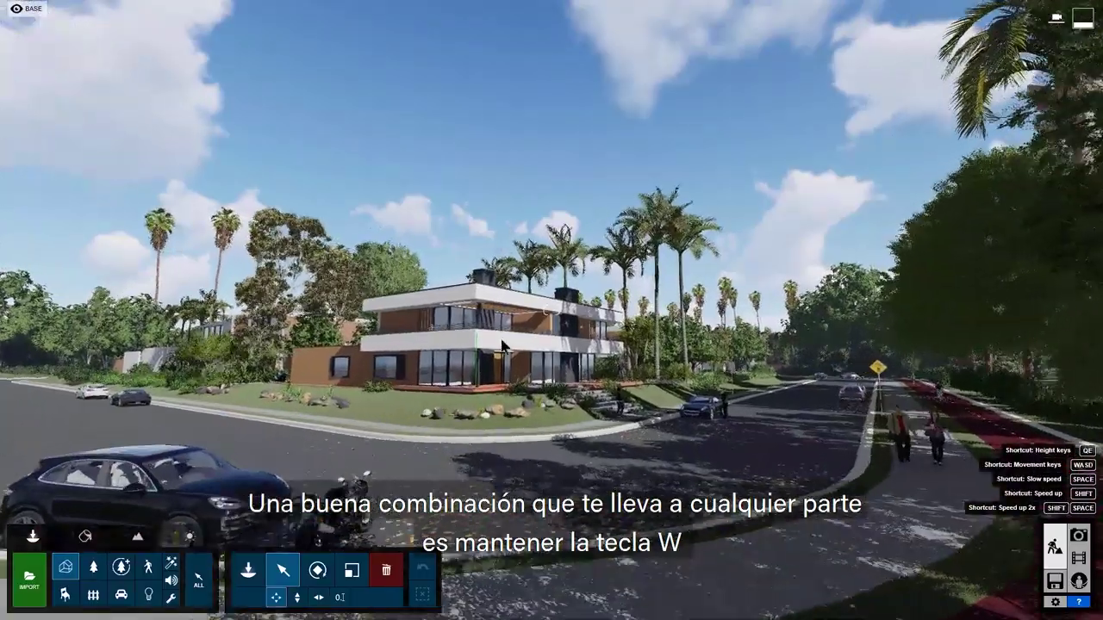
right_click_drag(503, 346, 469, 346)
key("w")
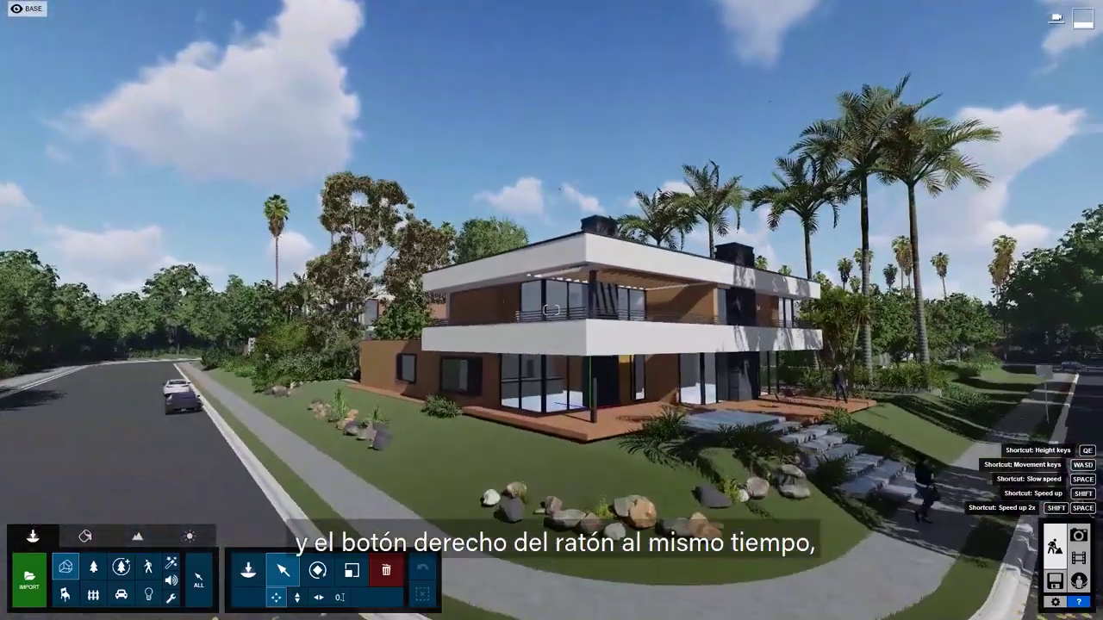
key("w")
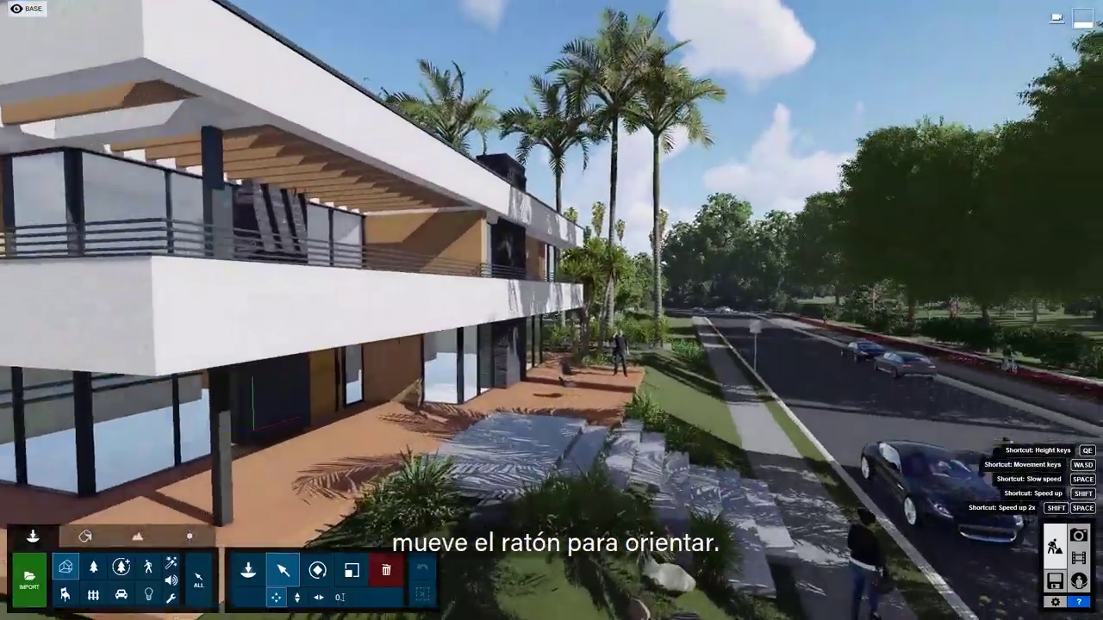
key("w")
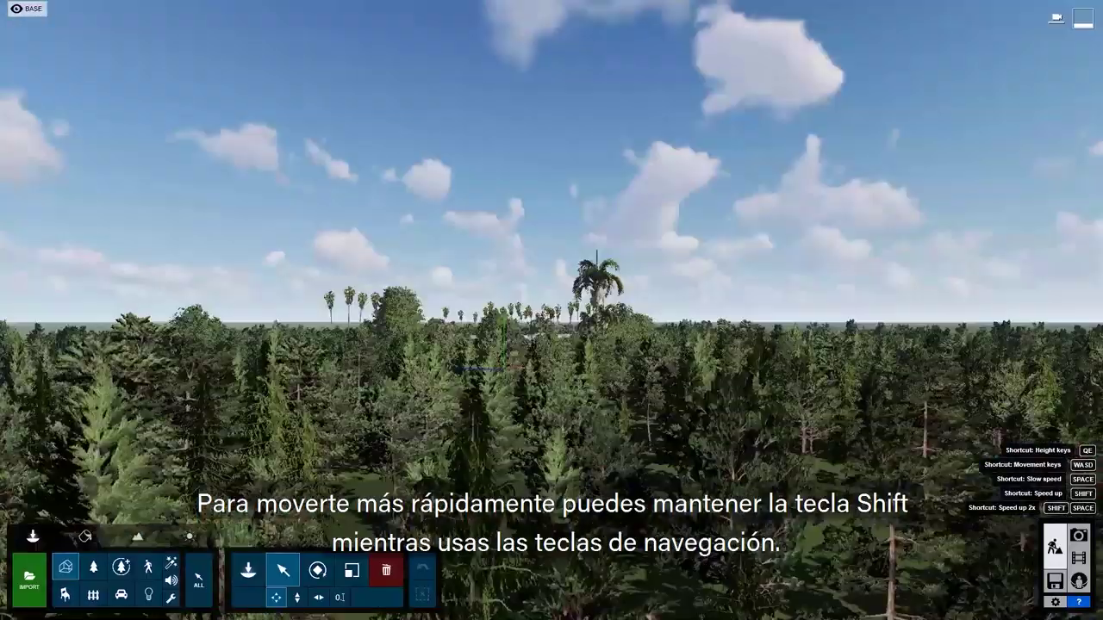
key("w")
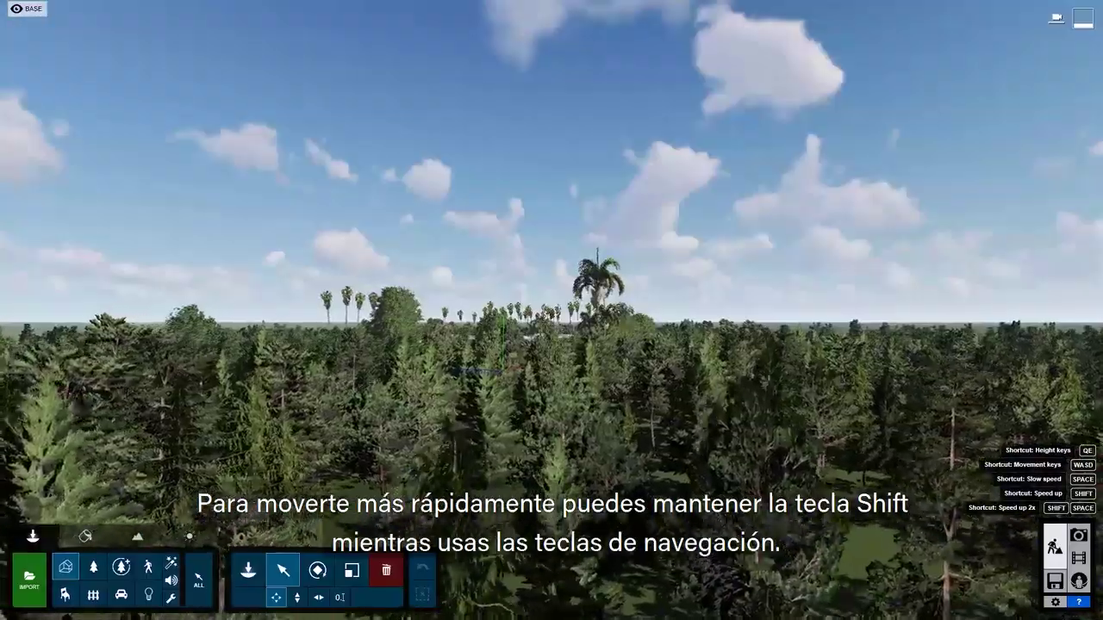
key("w")
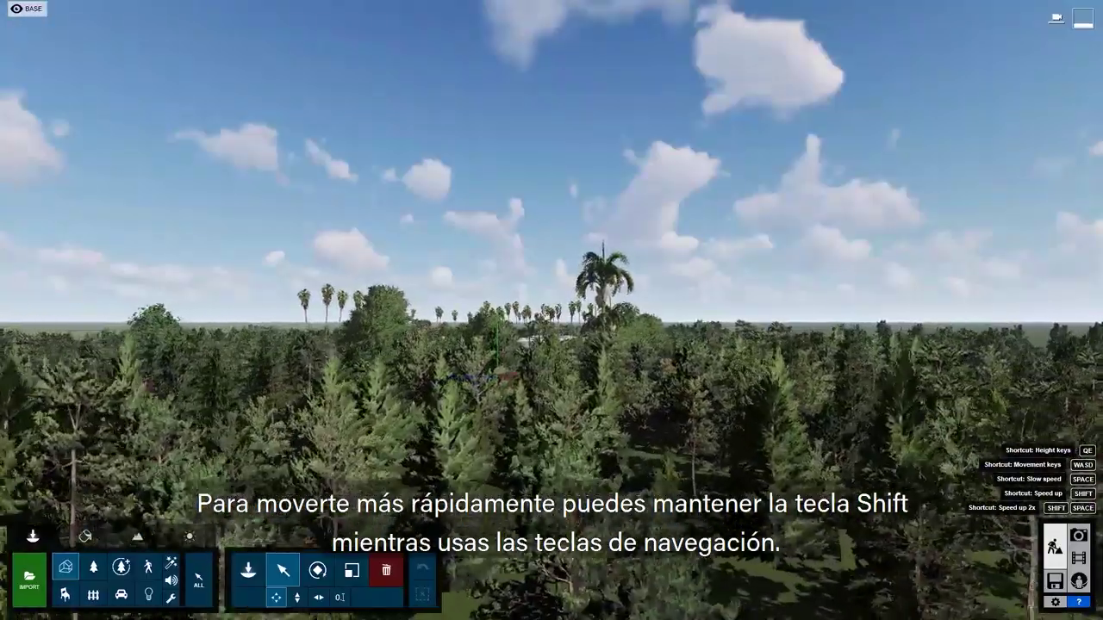
key("w")
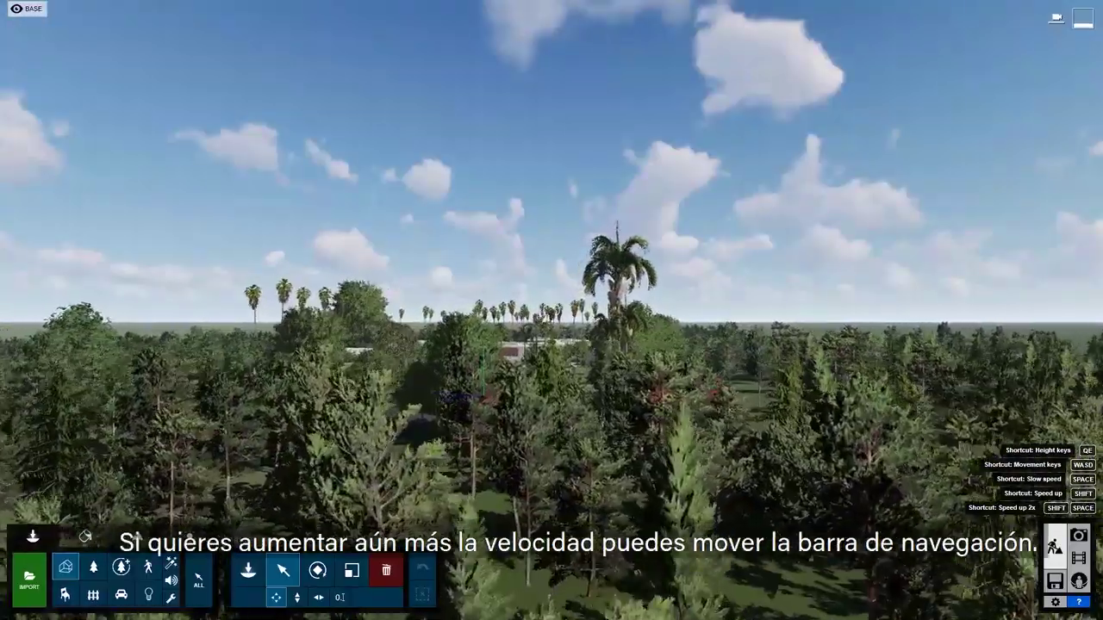
key("w")
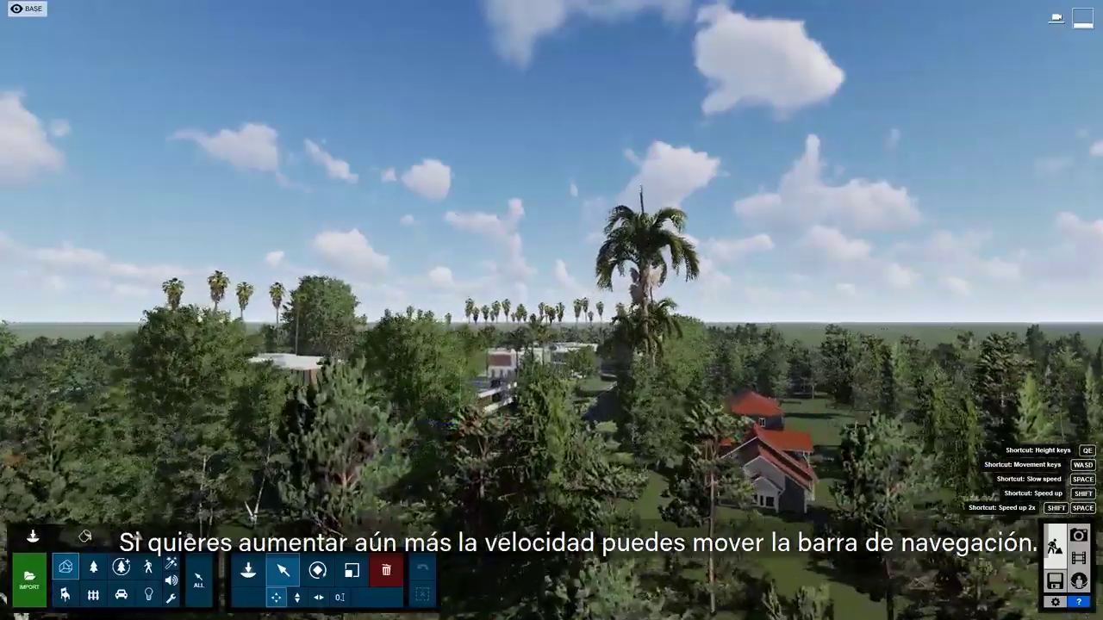
key("w")
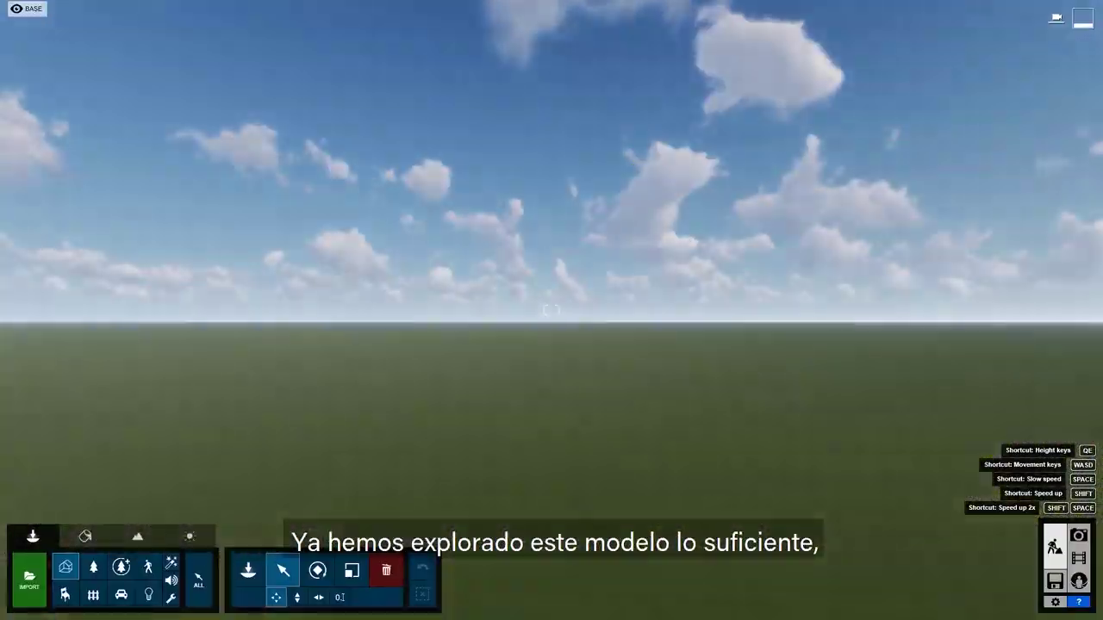
right_click_drag(477, 336, 477, 335)
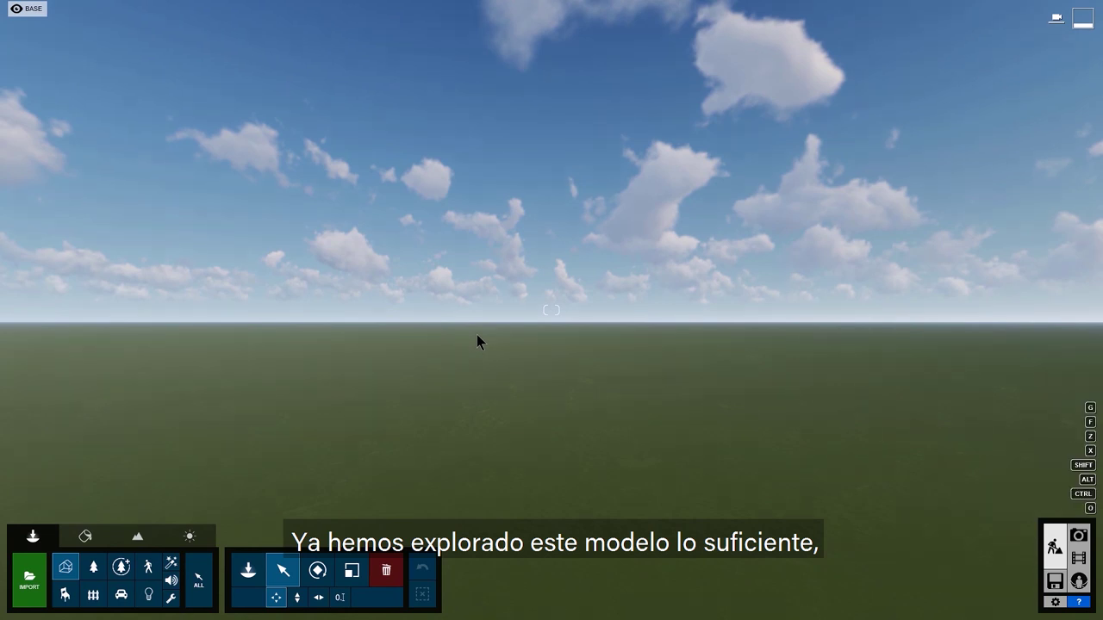
Step: Exit to the welcome screen and check the interface language list, keeping English
left_click(1053, 584)
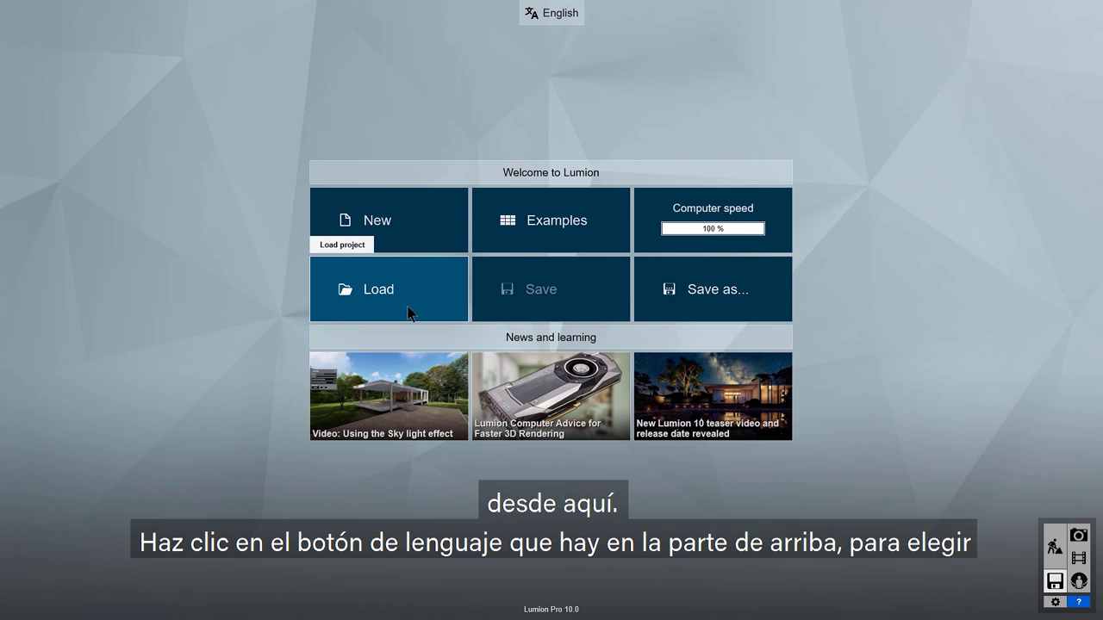
left_click(568, 18)
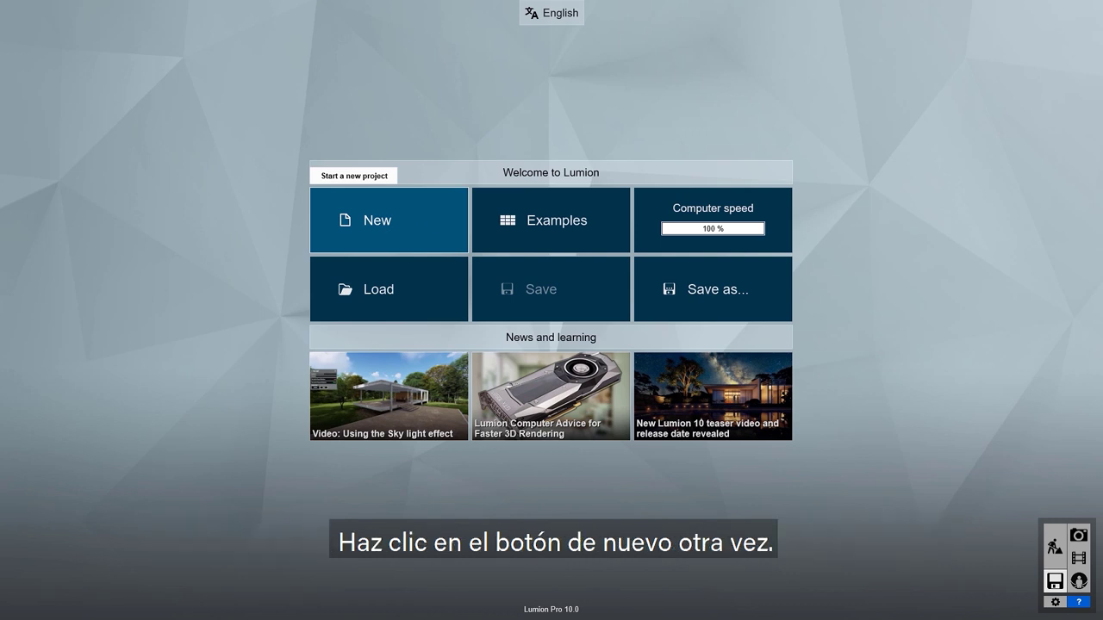
Step: Start a new project using Villa Van Manen.skp from the TEMP folder as its model
left_click(434, 215)
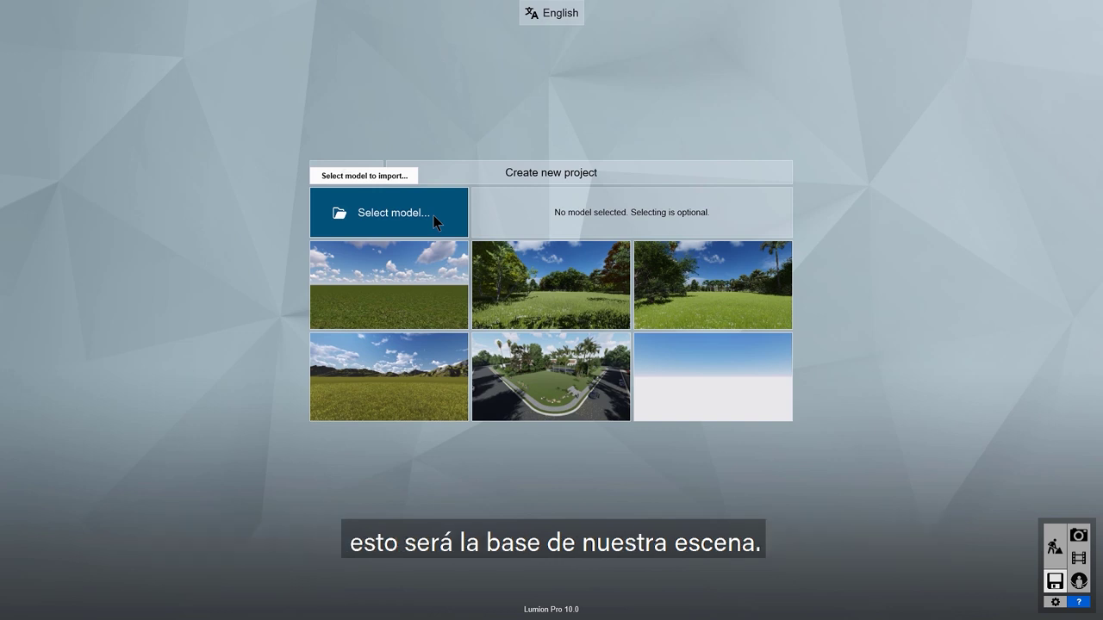
left_click(432, 214)
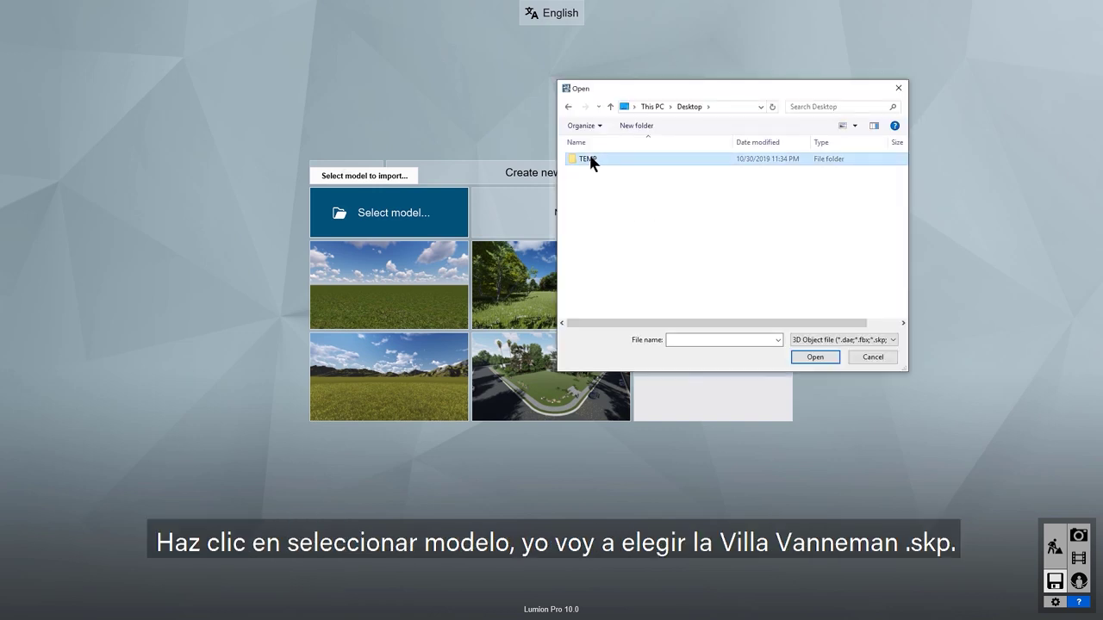
double_click(591, 160)
left_click(609, 190)
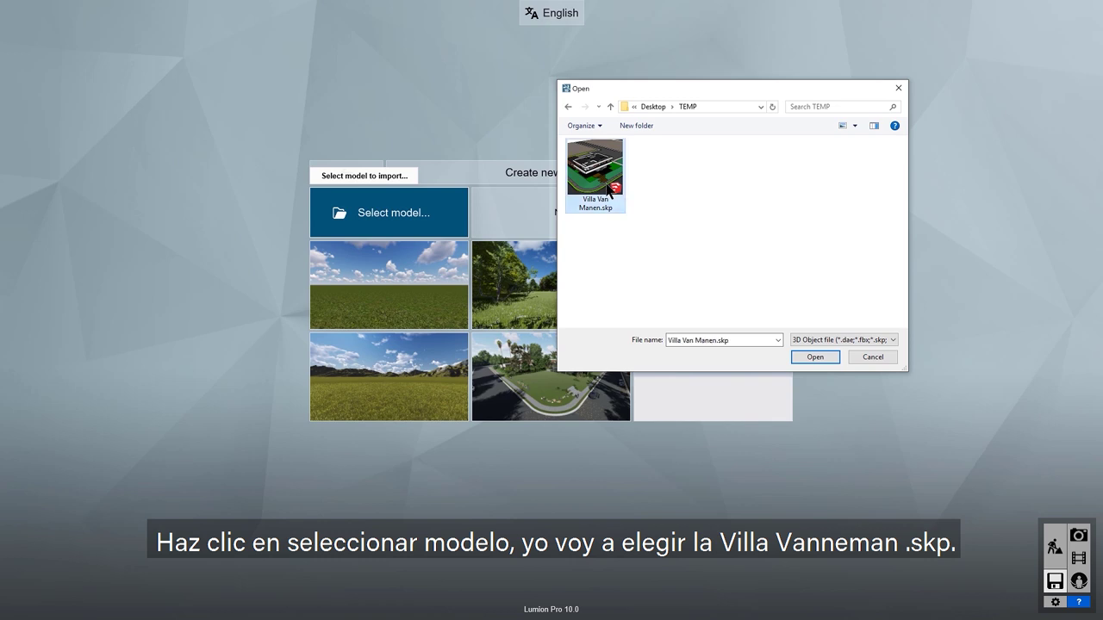
left_click(815, 356)
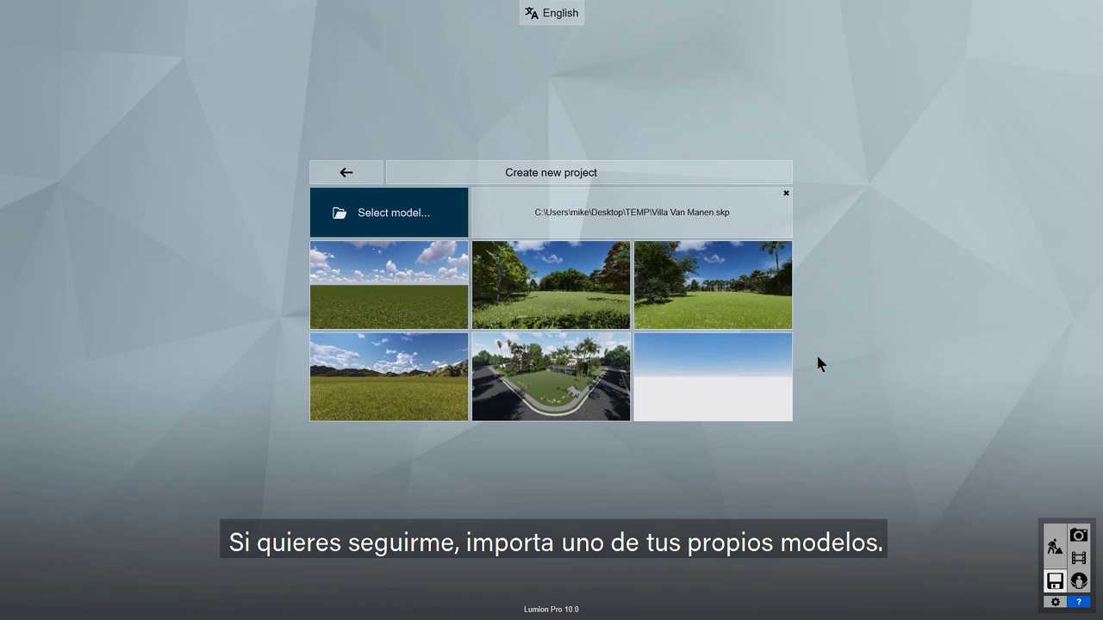
Step: Load the model on the Plain template and fly the camera around the villa
left_click(411, 303)
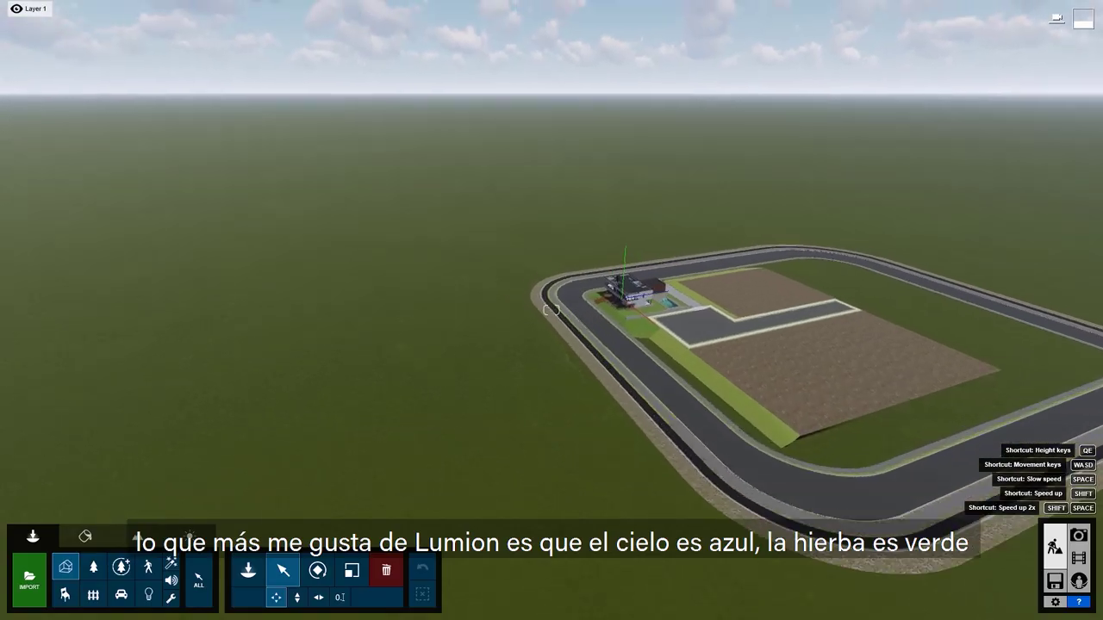
key("w")
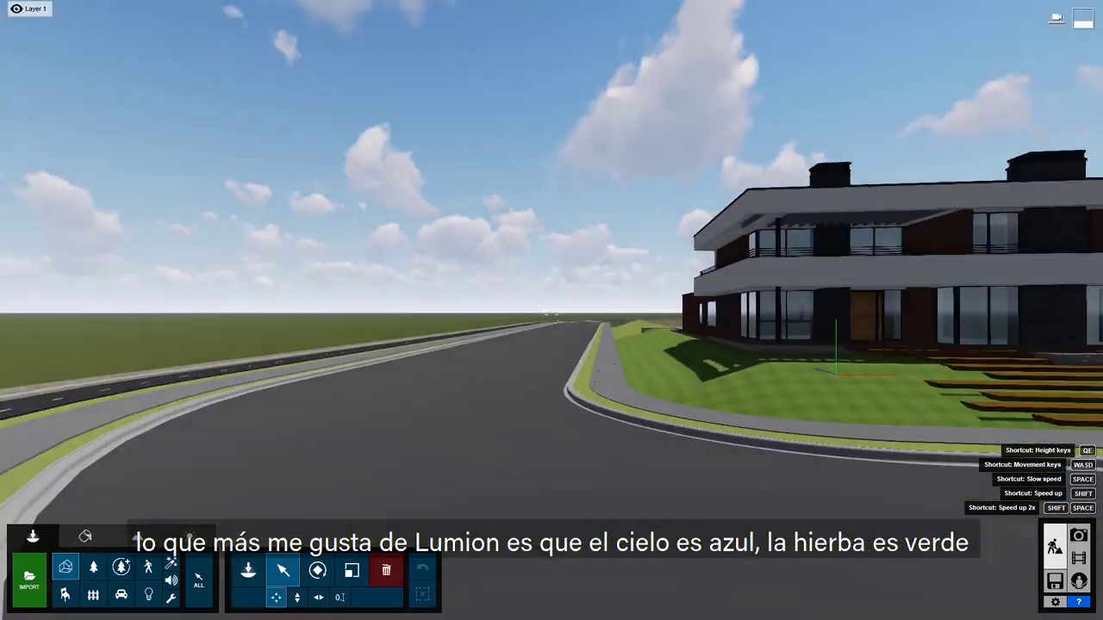
key("w")
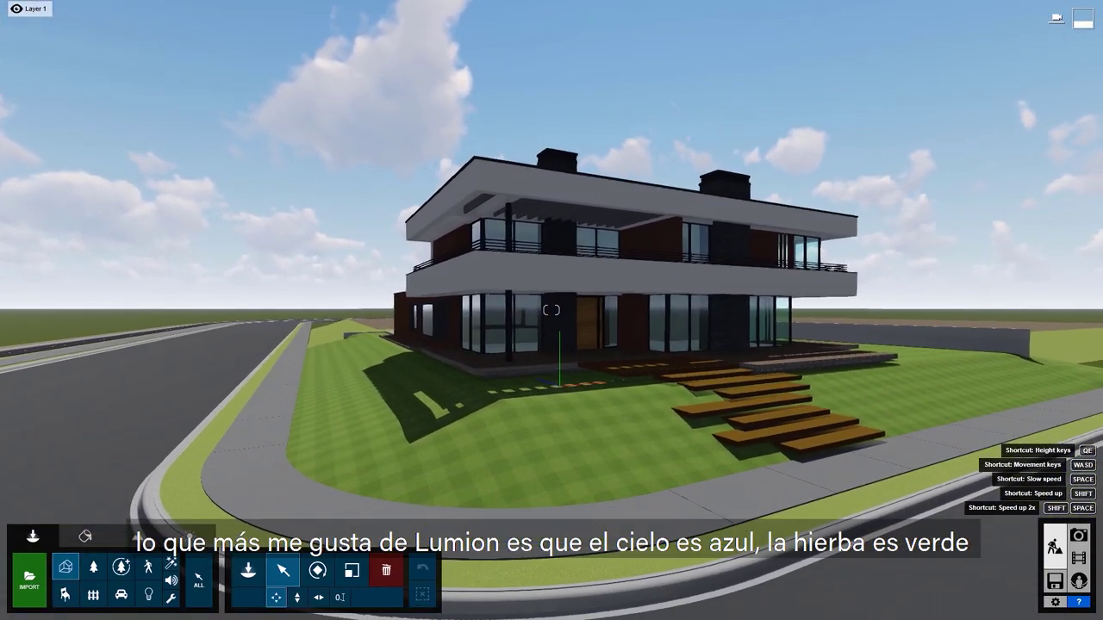
key("d")
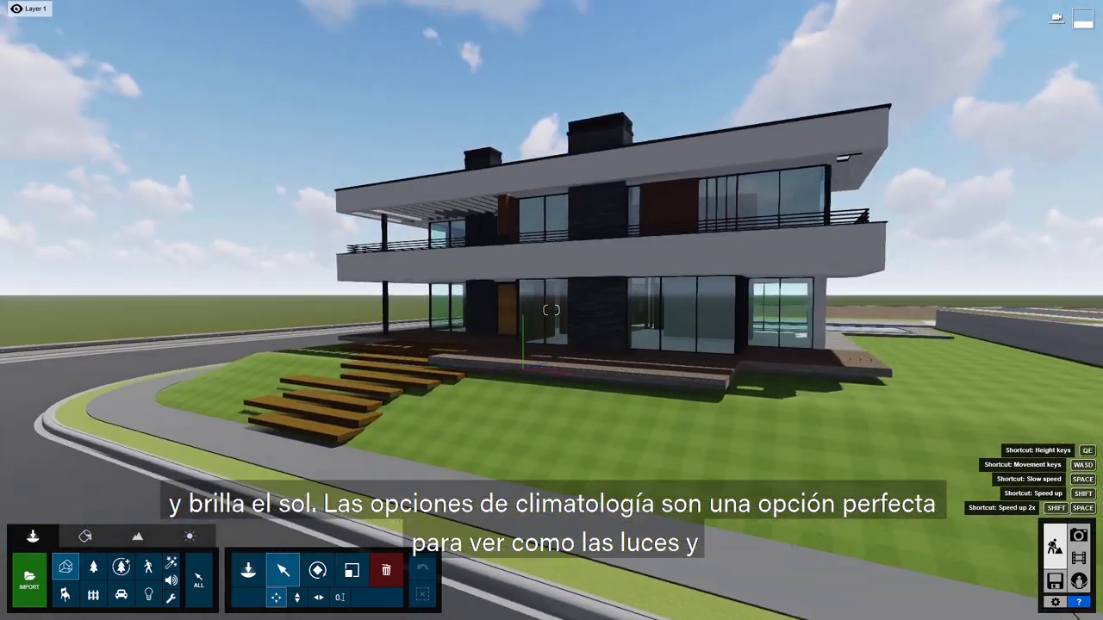
key("d")
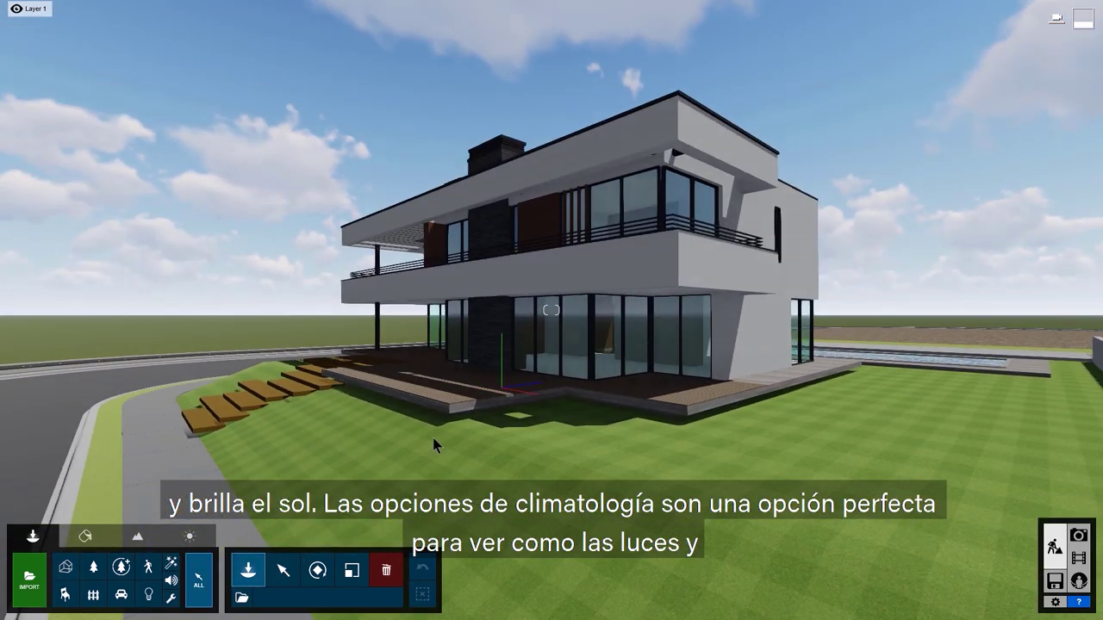
key("a")
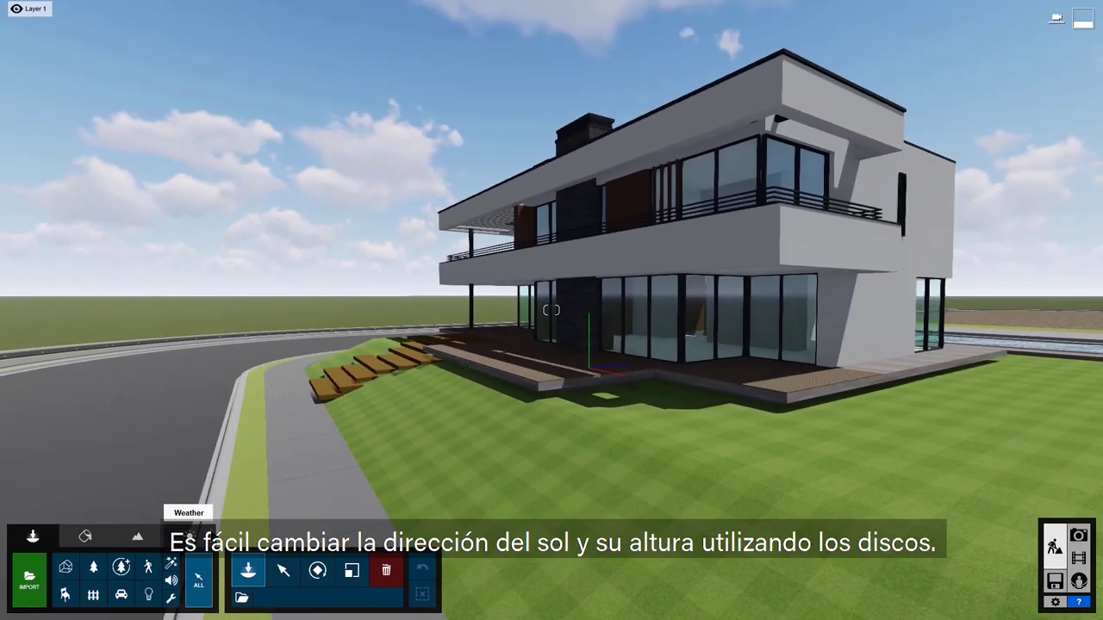
Step: Turn the sun north-west and lower it, reduce cloud amount, and enable Real Skies
left_click(424, 454)
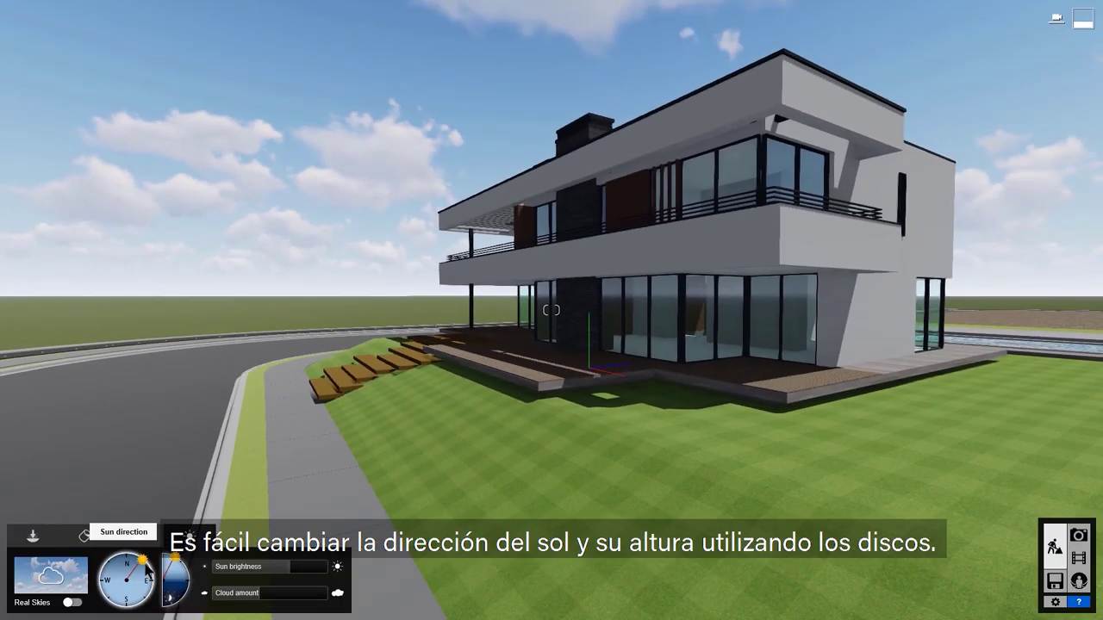
mouse_move(146, 570)
left_mouse_down()
mouse_move(115, 552)
mouse_move(154, 568)
mouse_move(149, 593)
left_mouse_up()
mouse_move(175, 559)
left_mouse_down()
mouse_move(187, 574)
mouse_move(177, 562)
mouse_move(159, 579)
mouse_move(180, 562)
left_mouse_up()
mouse_move(289, 593)
left_mouse_down()
mouse_move(256, 598)
mouse_move(322, 598)
mouse_move(297, 598)
left_mouse_up()
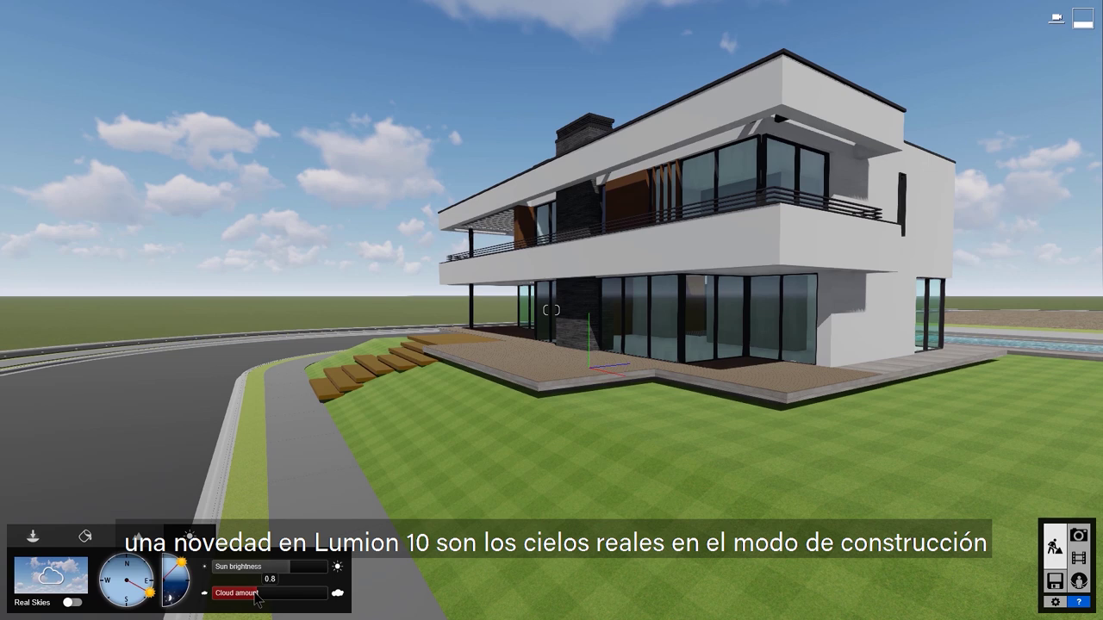
left_click(72, 602)
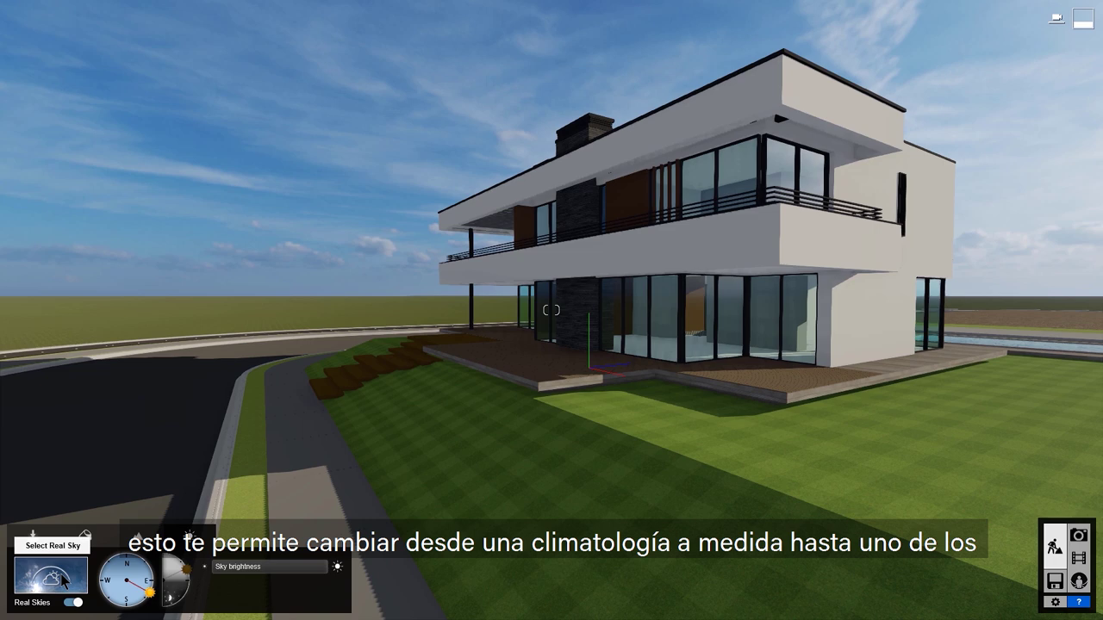
Step: Apply the Cloudy 4 real sky and rotate it to change the sun's direction
left_click(63, 583)
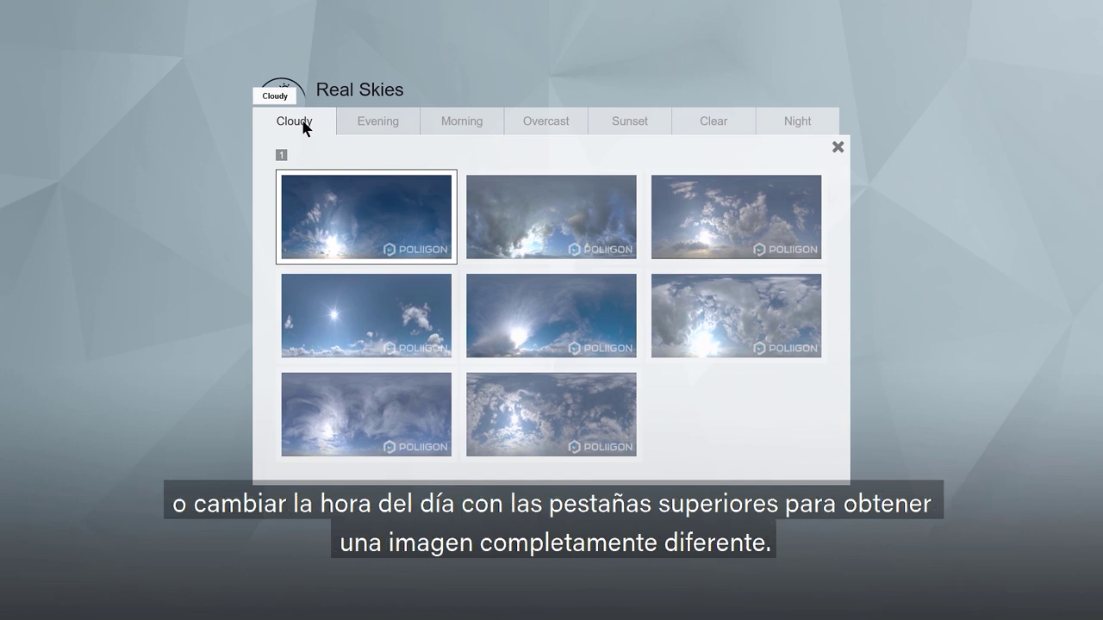
left_click(380, 123)
left_click(456, 125)
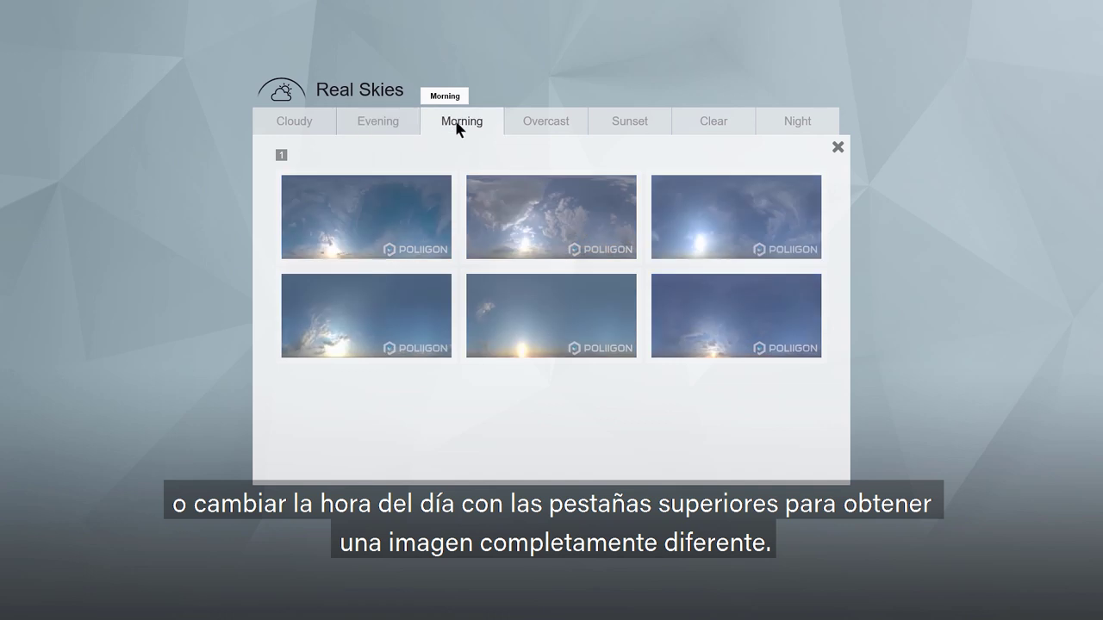
left_click(580, 126)
left_click(659, 125)
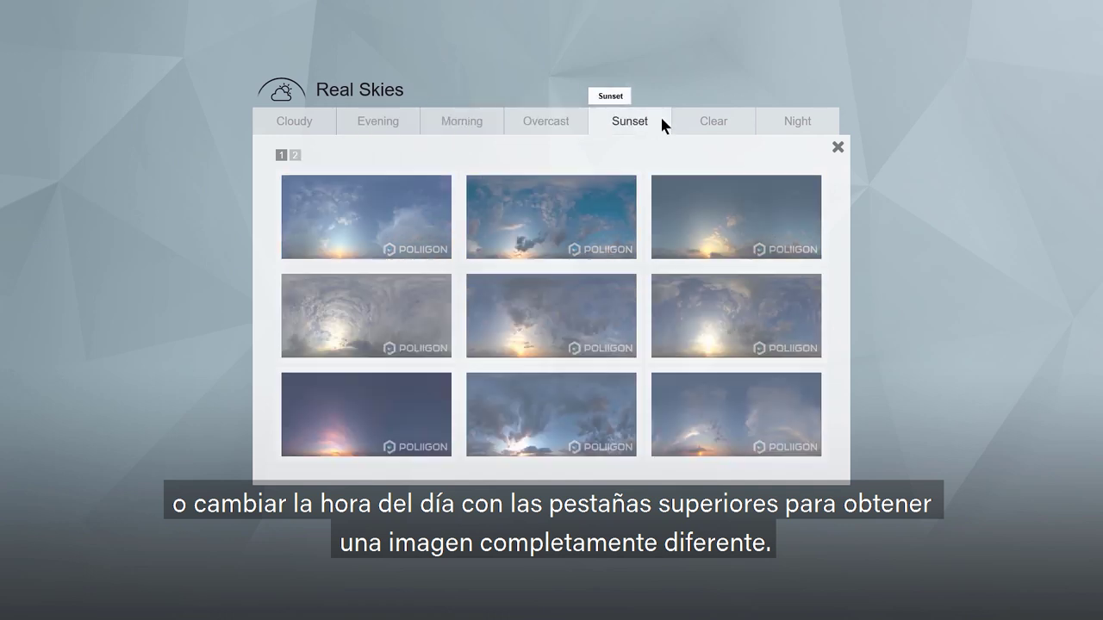
left_click(737, 125)
left_click(819, 121)
left_click(294, 120)
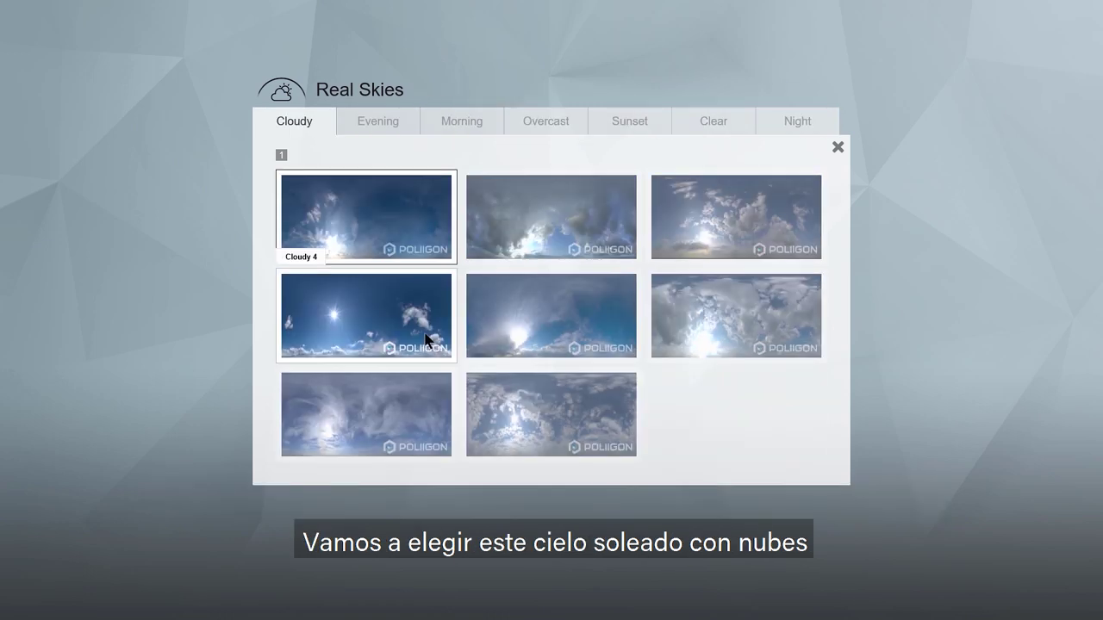
left_click(427, 342)
left_click_drag(131, 614, 142, 577)
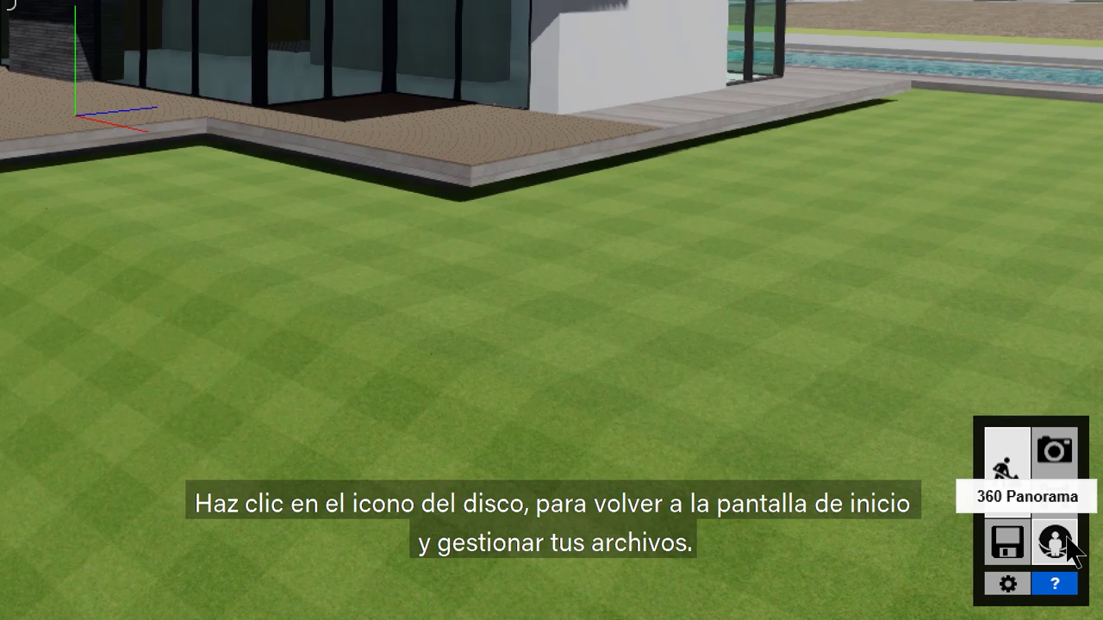
Step: Leave the villa scene for the welcome screen's file options
left_click(1013, 548)
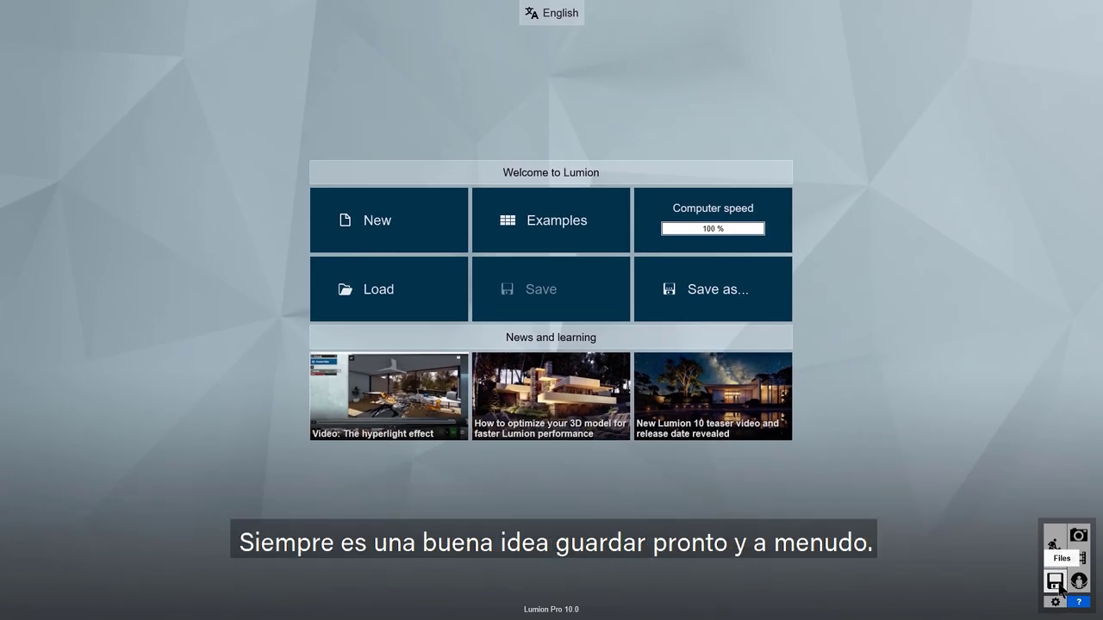
Step: Save the project as Villa Van Manen.ls10
left_click(764, 293)
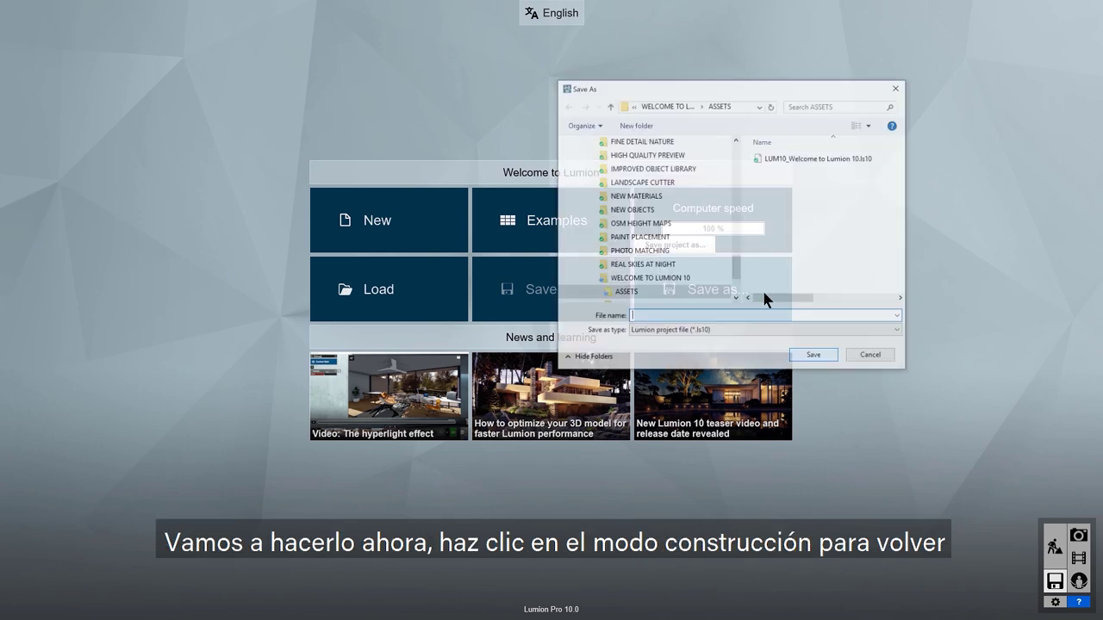
left_click(833, 357)
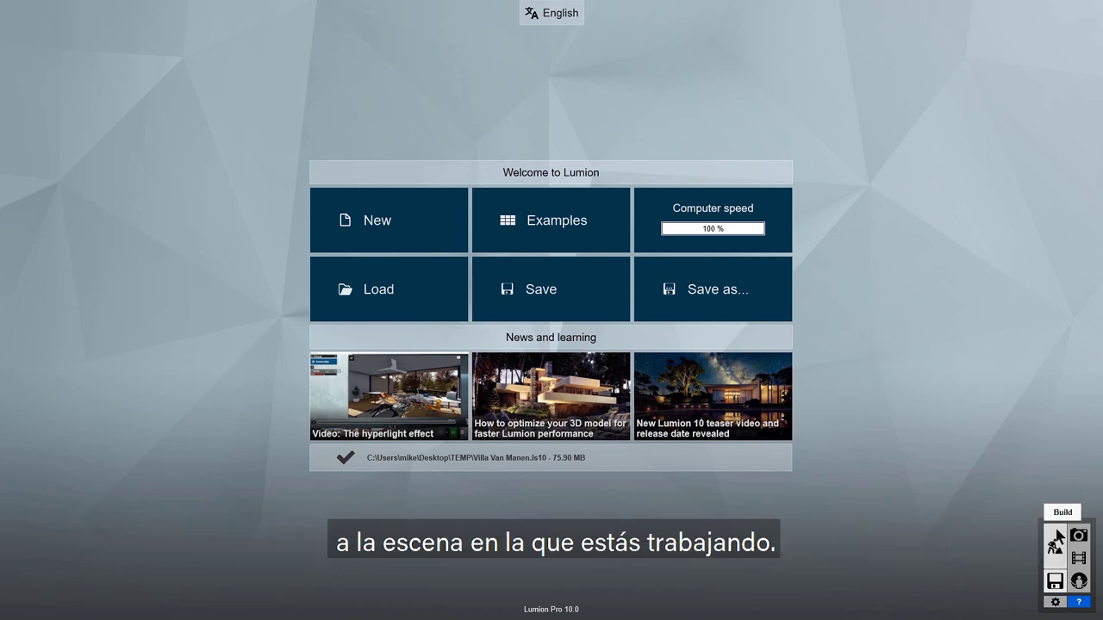
Step: Set editor resolution to 50%, editor quality to two stars, and disable high-quality trees
left_click(1056, 538)
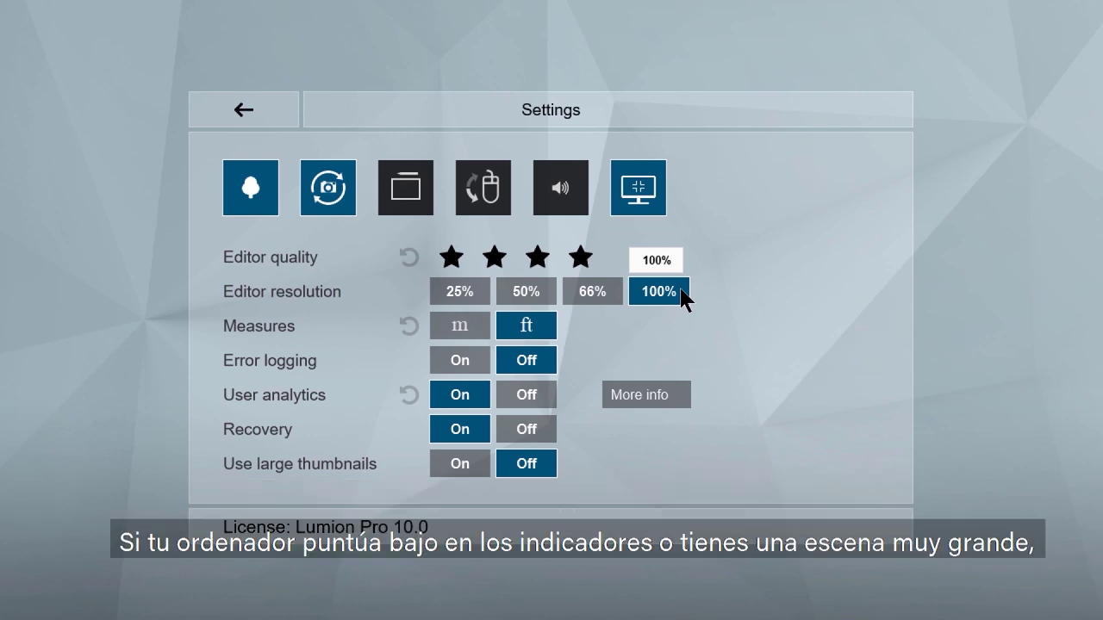
left_click(525, 292)
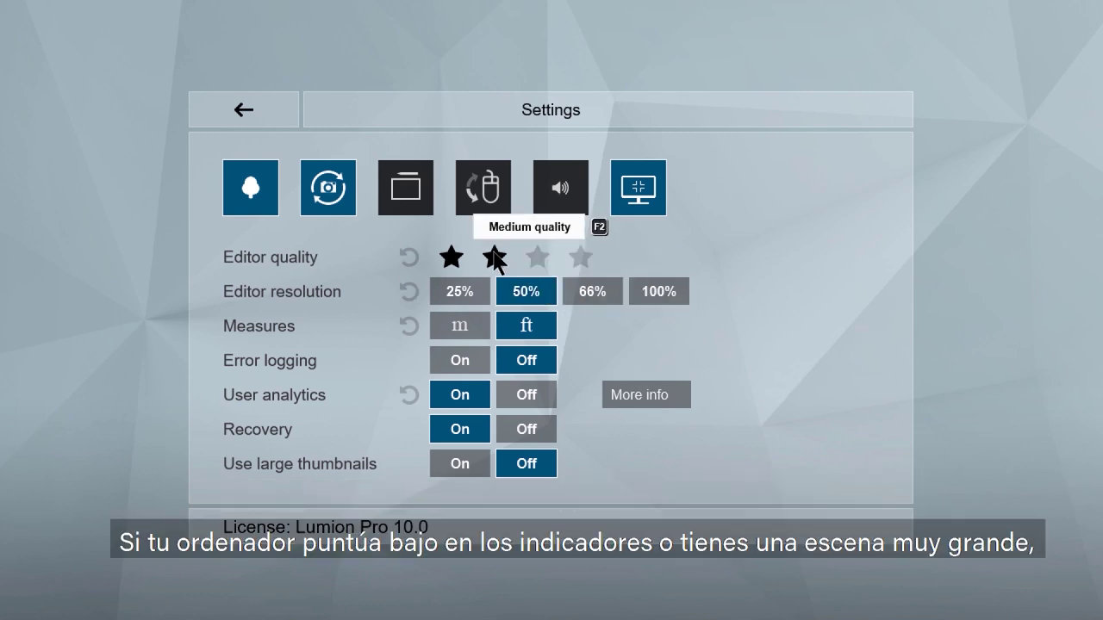
left_click(494, 256)
left_click(265, 207)
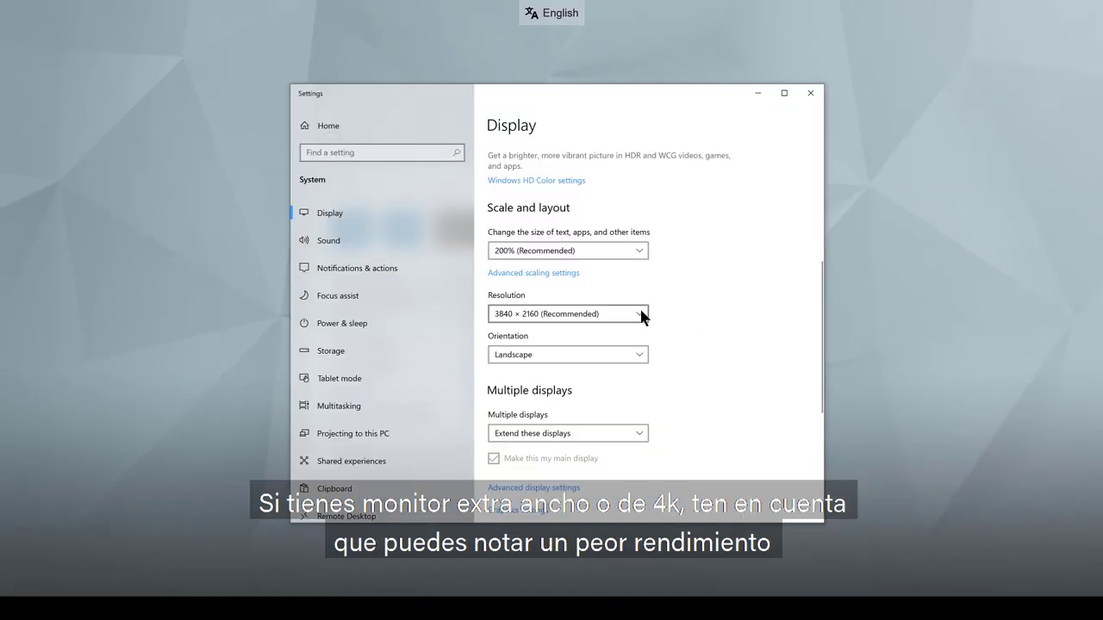
Step: Expand the Resolution dropdown in Windows Display settings to list available resolutions
left_click(641, 312)
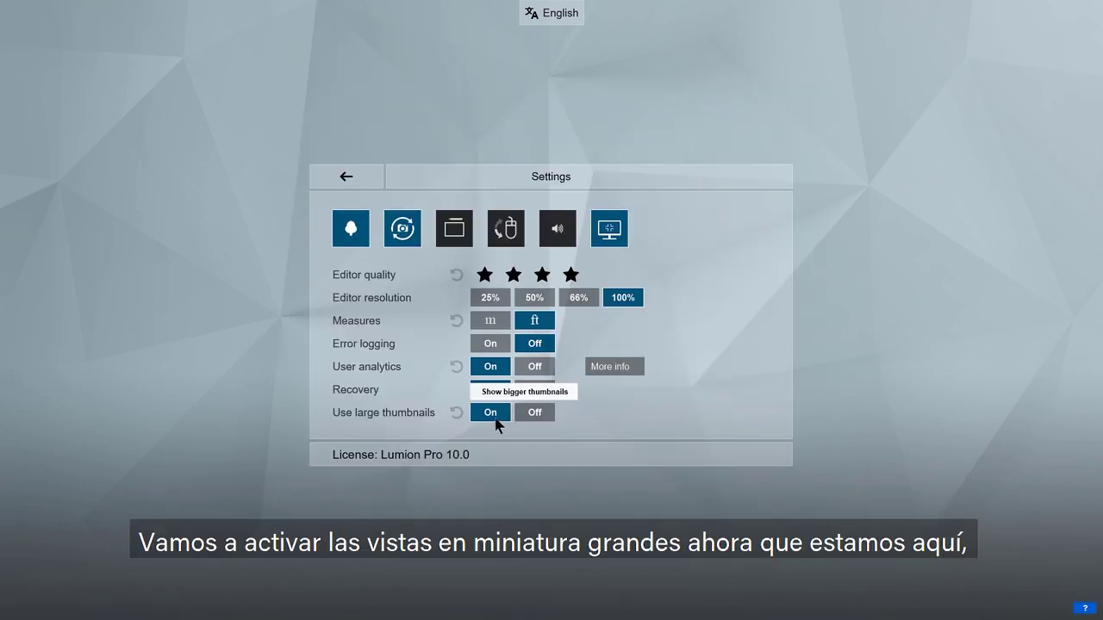
Step: Leave Lumion's settings and show the help tips over the villa scene
left_click(370, 178)
mouse_move(1086, 608)
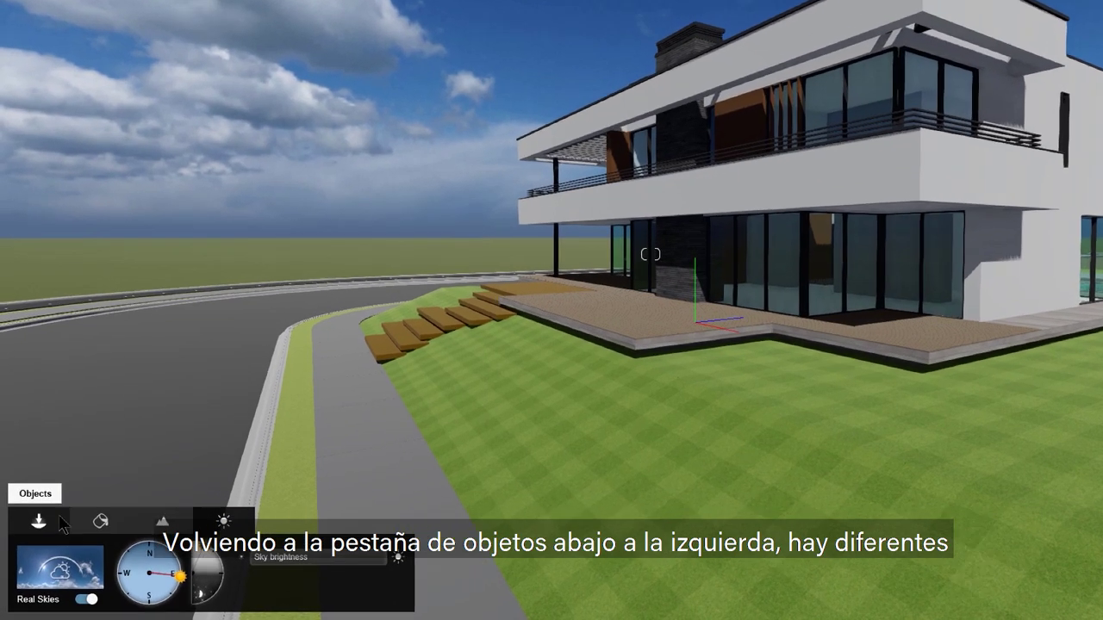
Step: Switch from weather settings to the Objects panel to show model categories
left_click(53, 538)
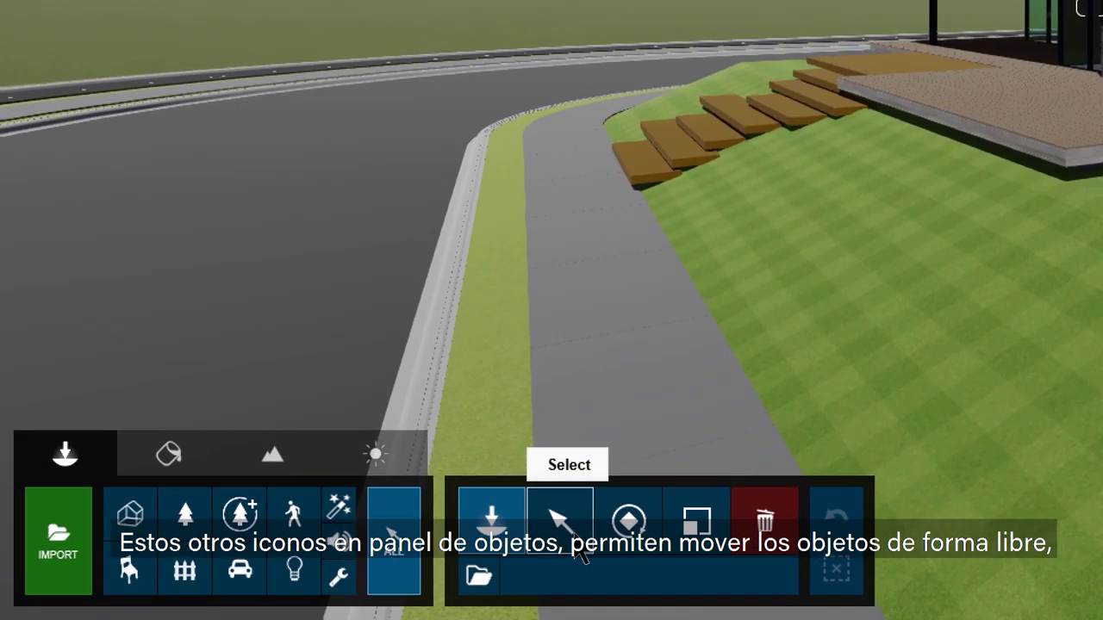
Step: Select the imported villa model with the Select arrow tool
left_click(376, 559)
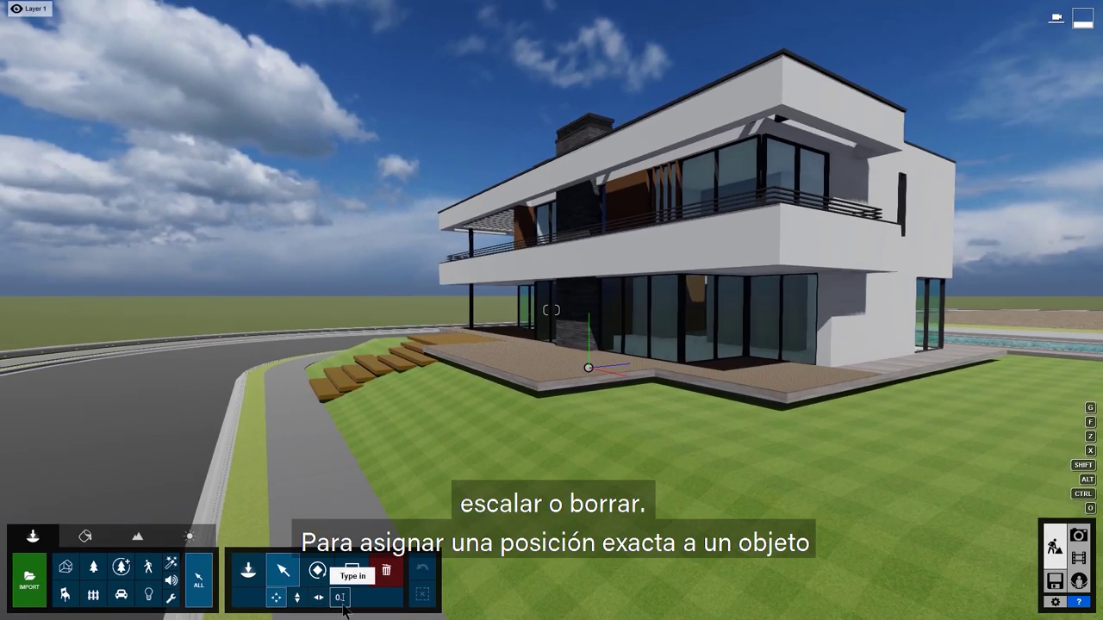
left_click(556, 467)
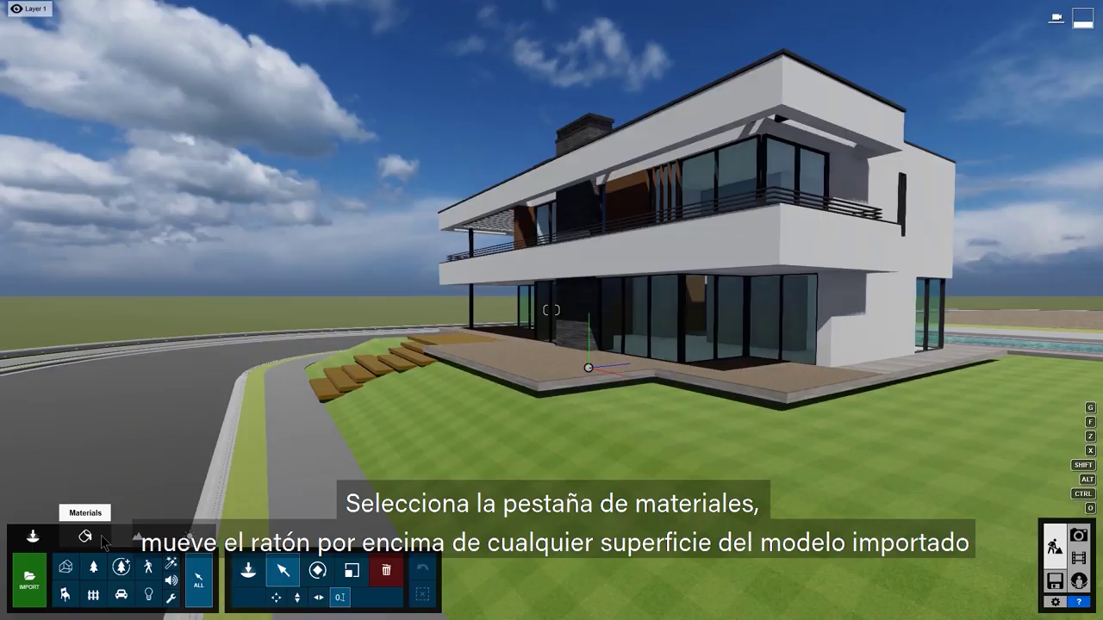
Step: Open the Material Editor for the imported villa model
left_click(102, 539)
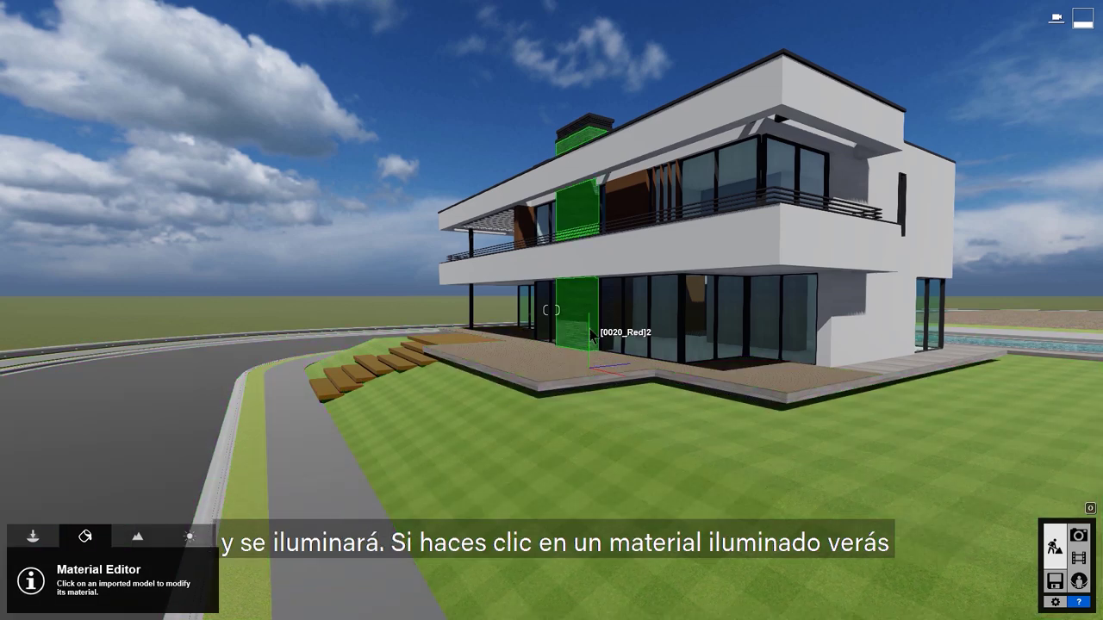
Step: Pick the white wall, browse Various, Indoor, Outdoor and Custom collections, then list new material types
left_click(623, 261)
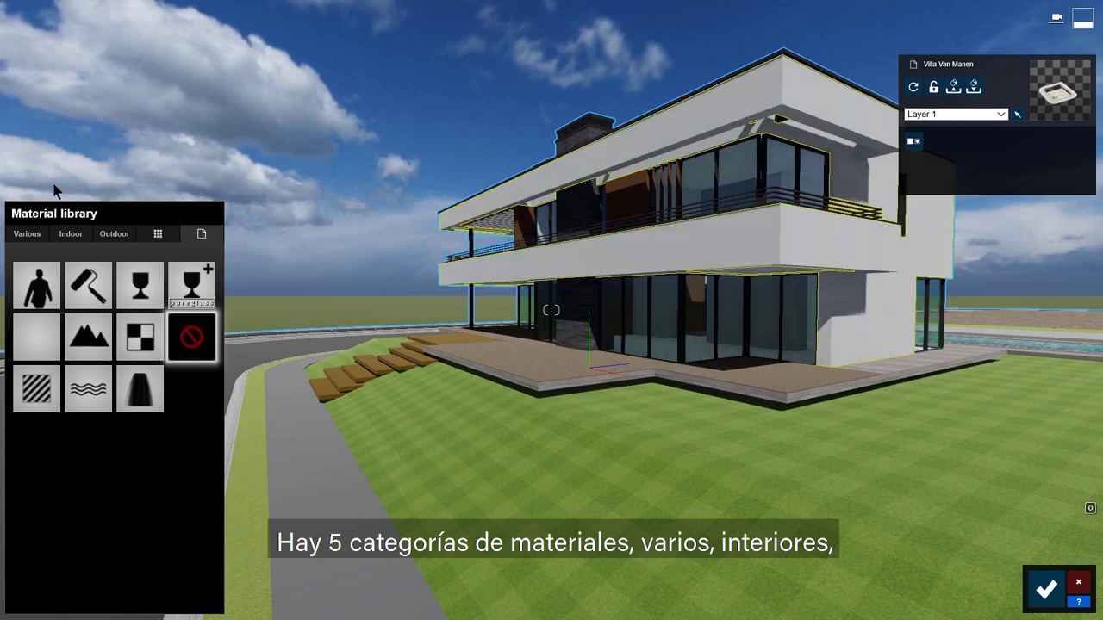
left_click(39, 231)
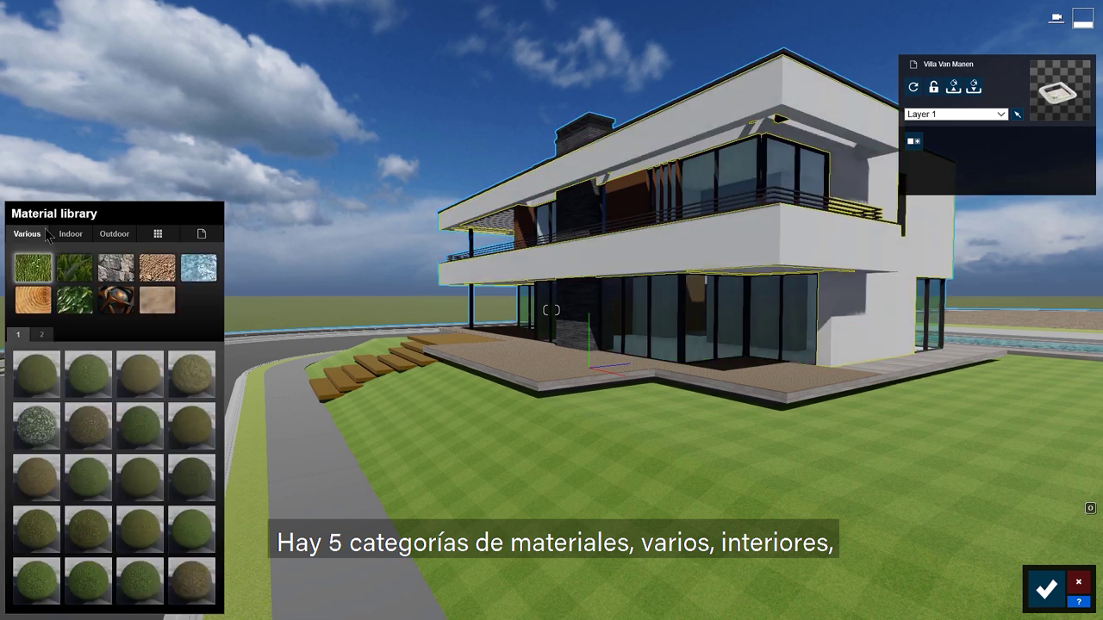
left_click(71, 234)
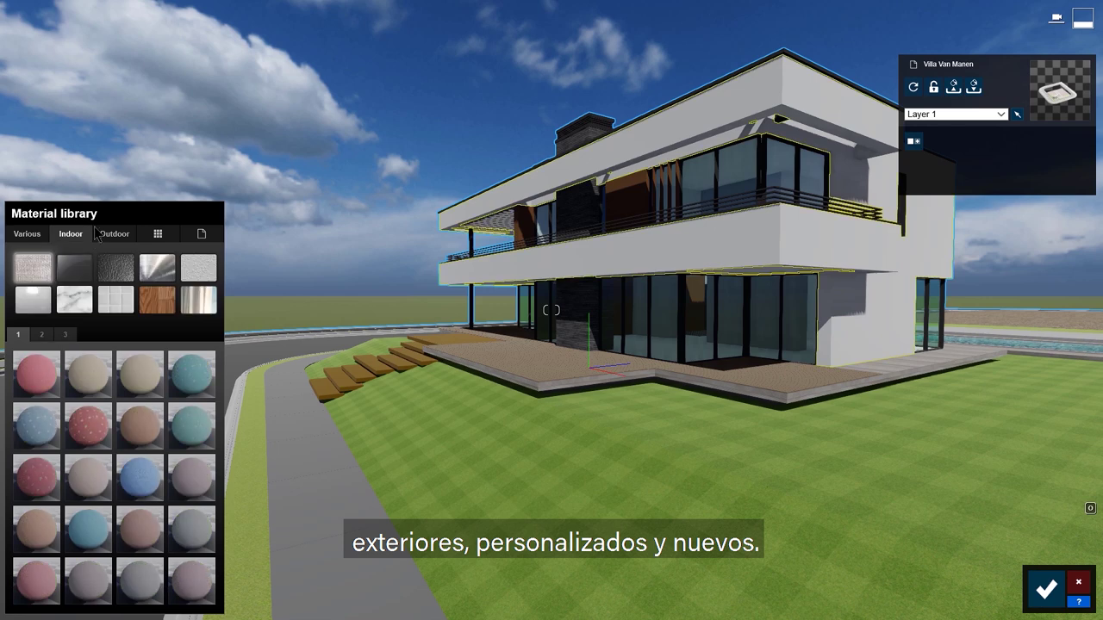
left_click(131, 239)
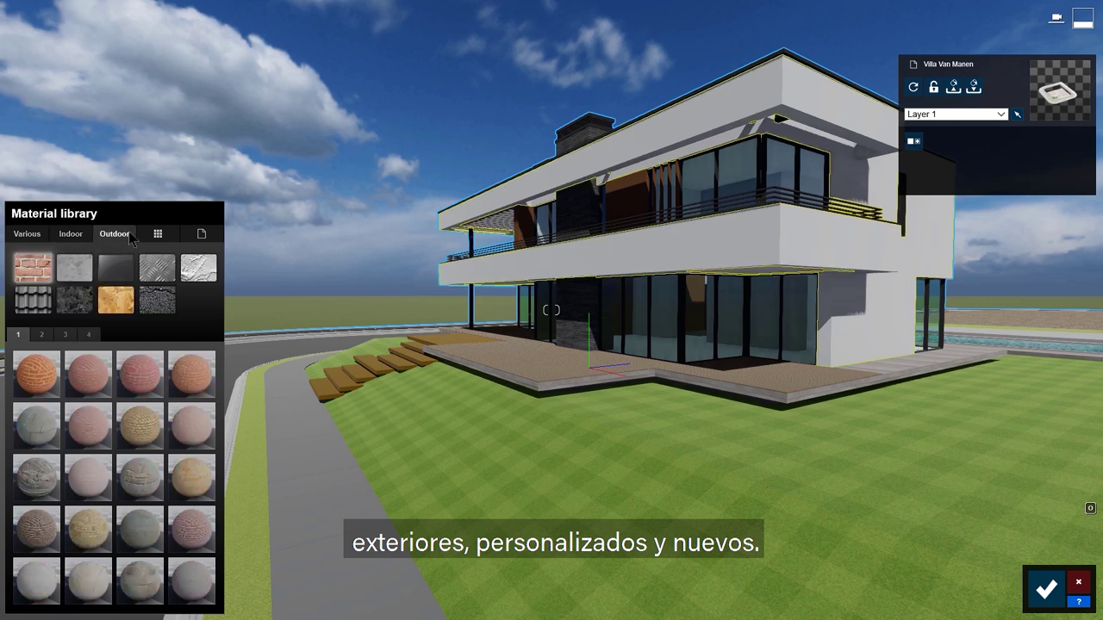
left_click(173, 239)
left_click(211, 233)
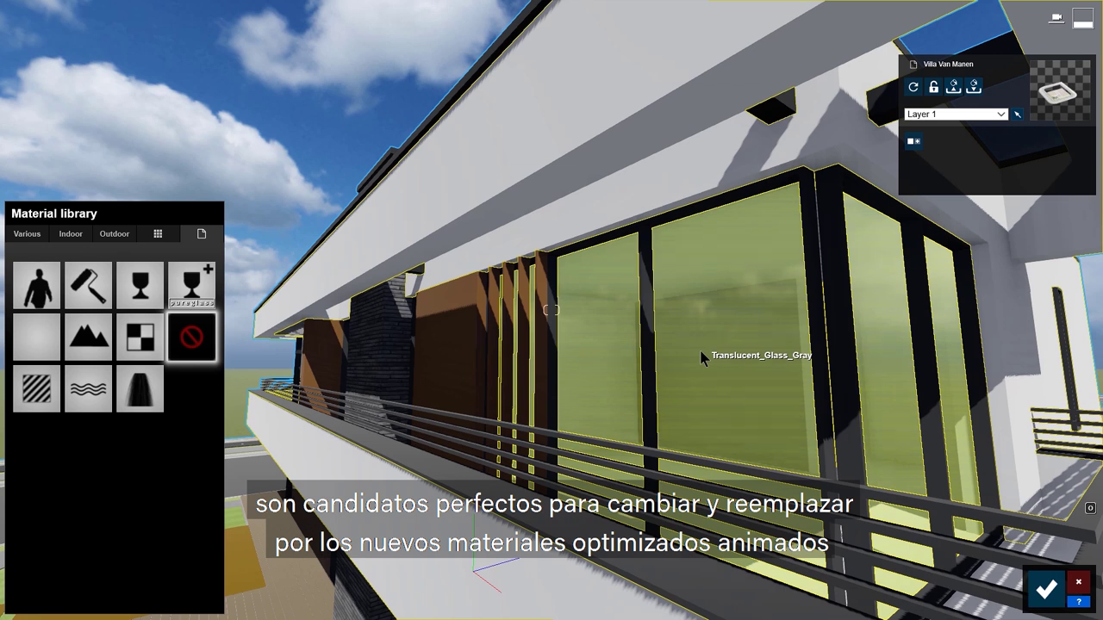
Step: Apply Interior Glass 002 pure glass to the windows and raise its Relief
left_click(700, 350)
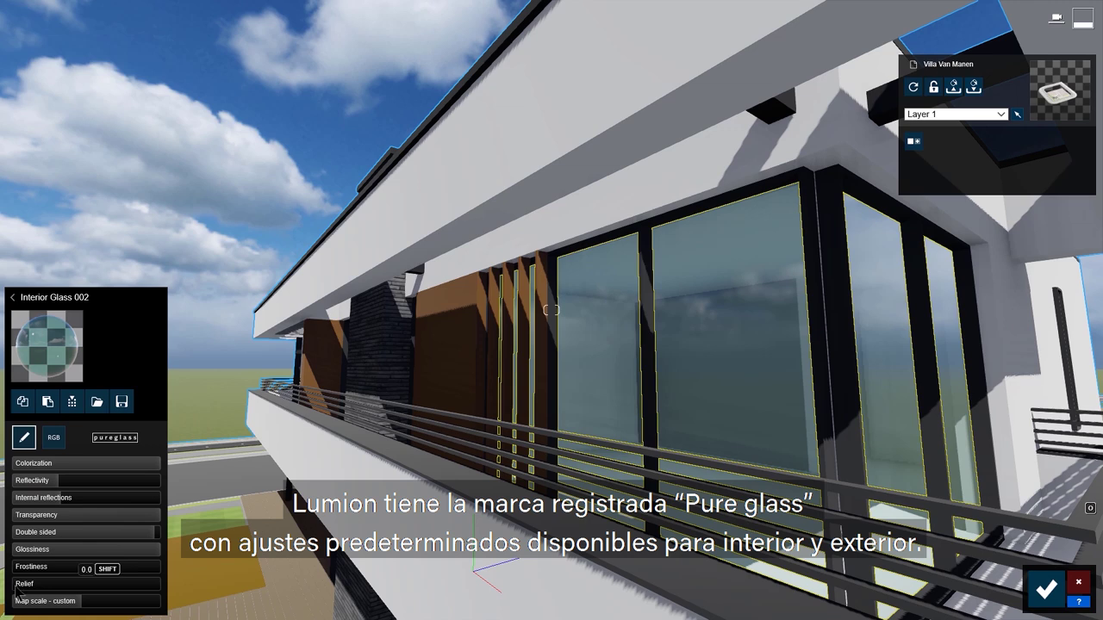
mouse_move(43, 588)
left_mouse_down()
mouse_move(145, 612)
mouse_move(41, 610)
mouse_move(98, 618)
mouse_move(57, 613)
left_mouse_up()
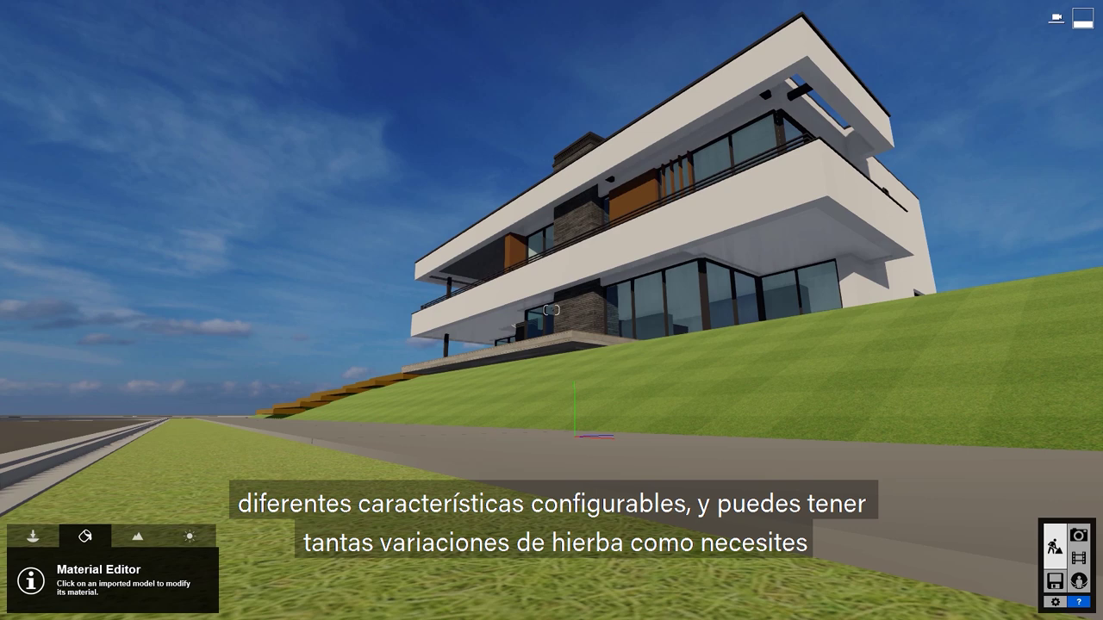
Step: Make the sidewalk grass strip Landscape grass and give the front lawn Checkerboard Grass 03
left_click(222, 486)
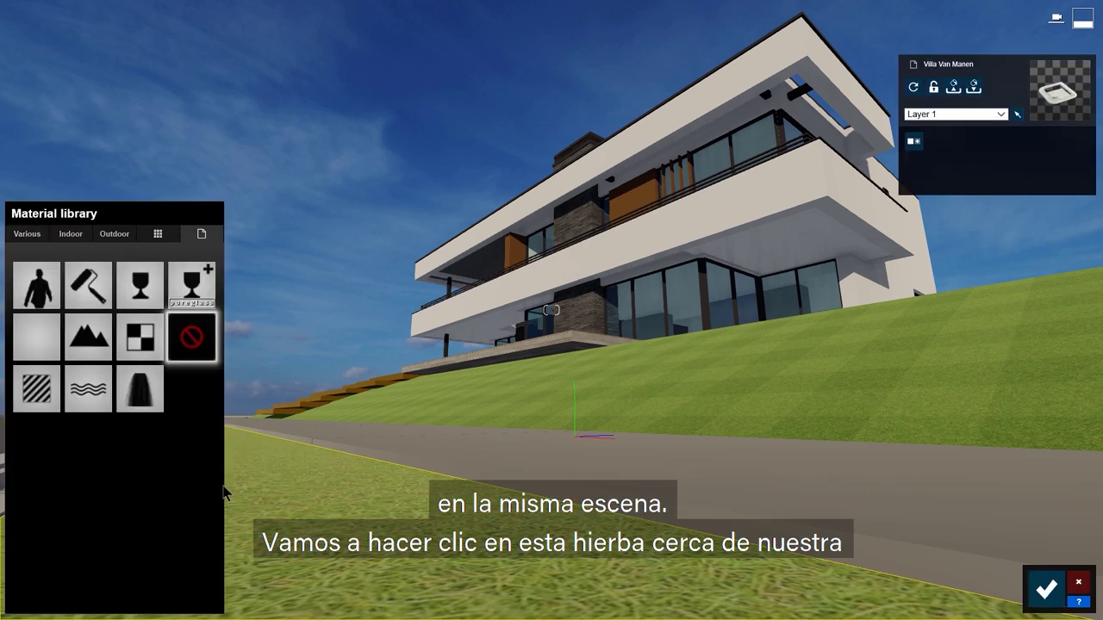
left_click(98, 342)
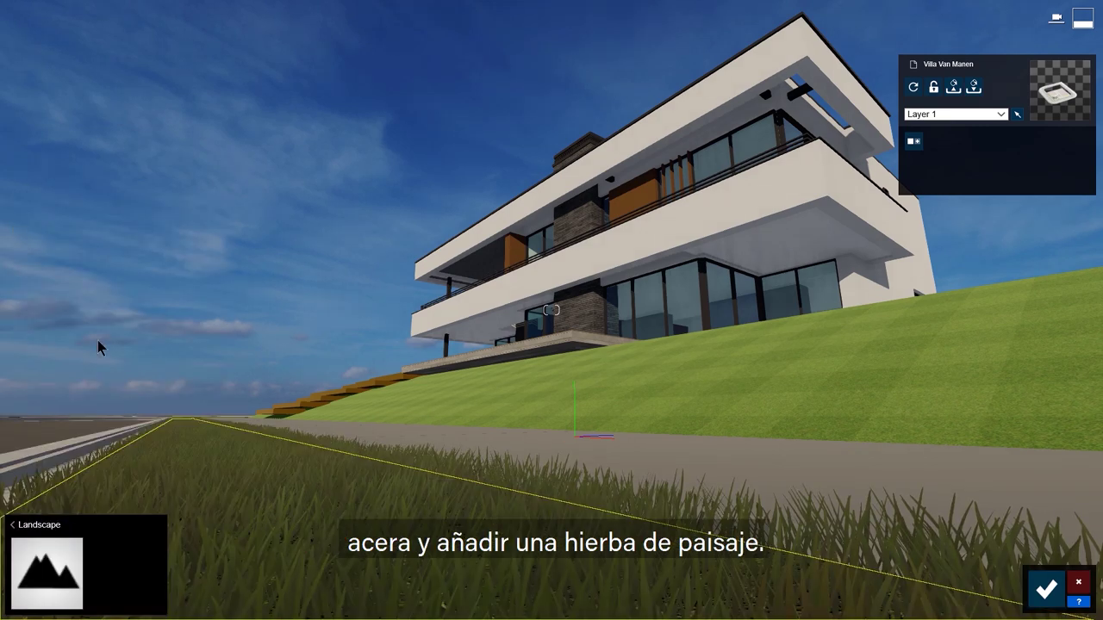
key("w")
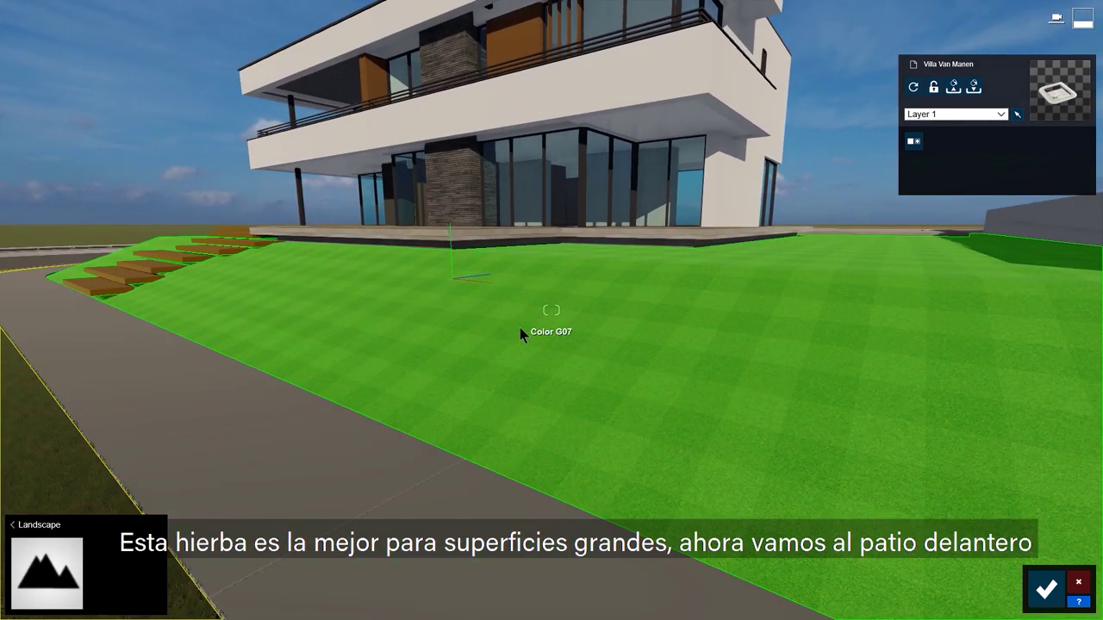
left_click(520, 332)
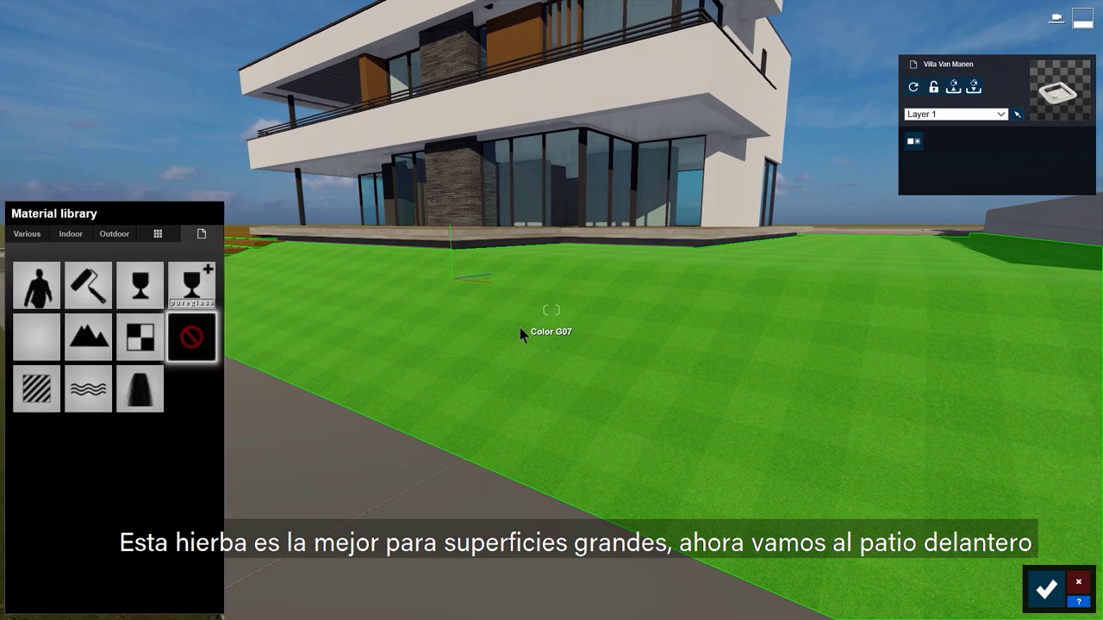
left_click(28, 236)
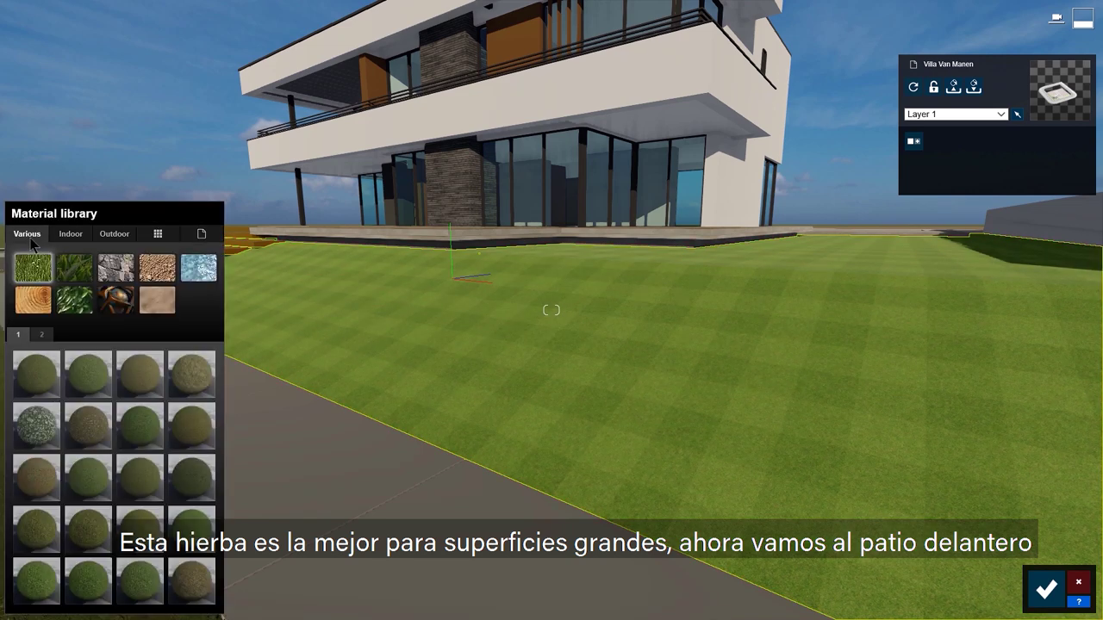
left_click(67, 268)
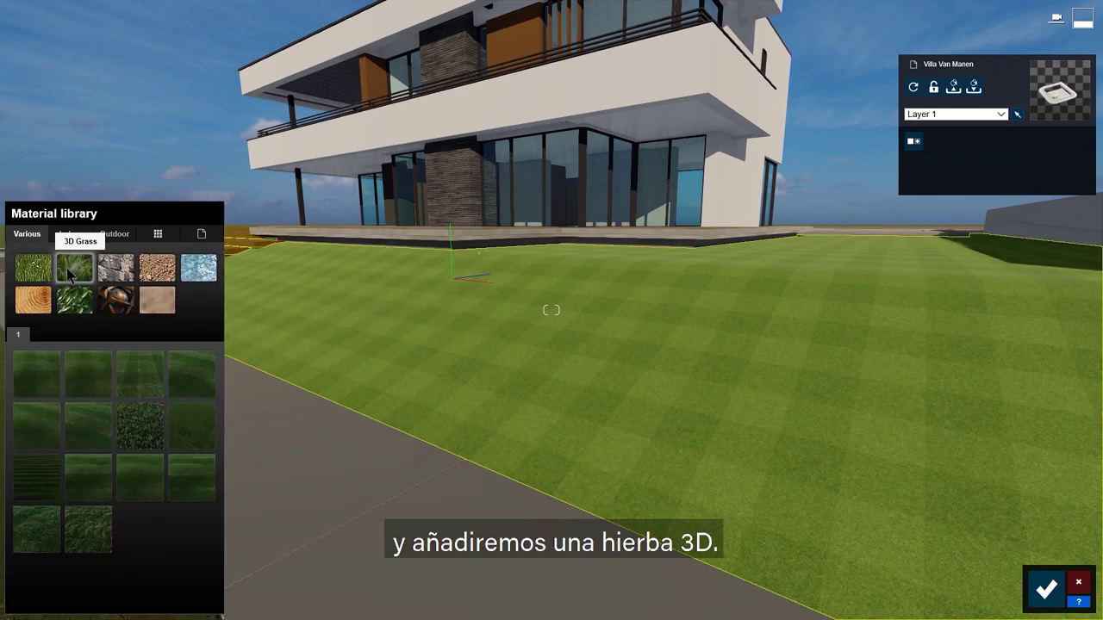
left_click(141, 382)
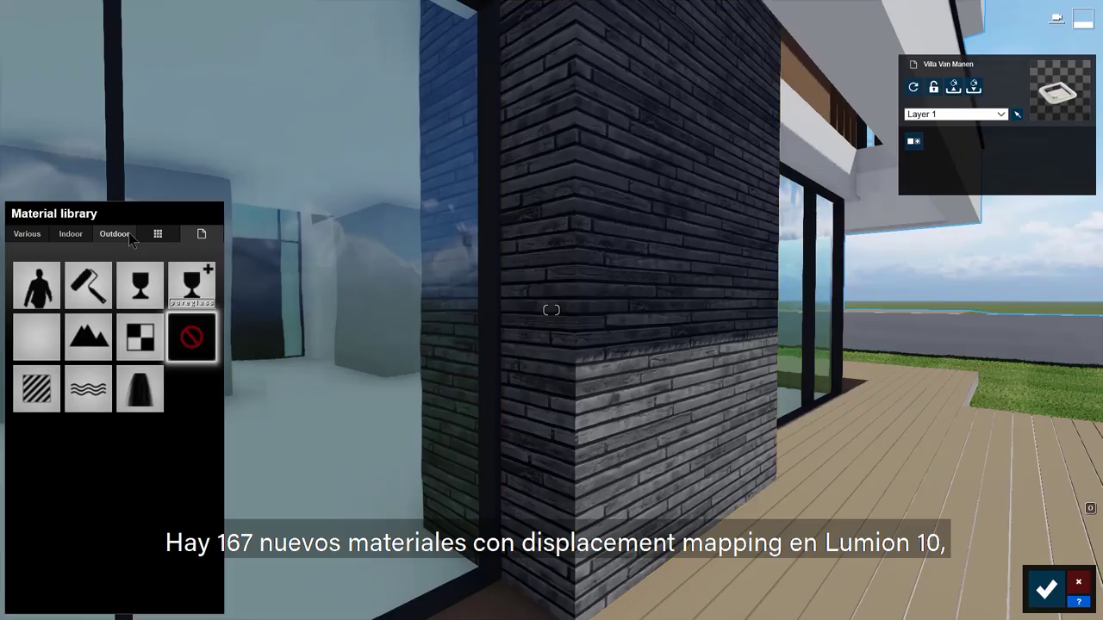
Step: Replace the brick wall material with the blue-grey brick from Outdoor page 4
left_click(128, 237)
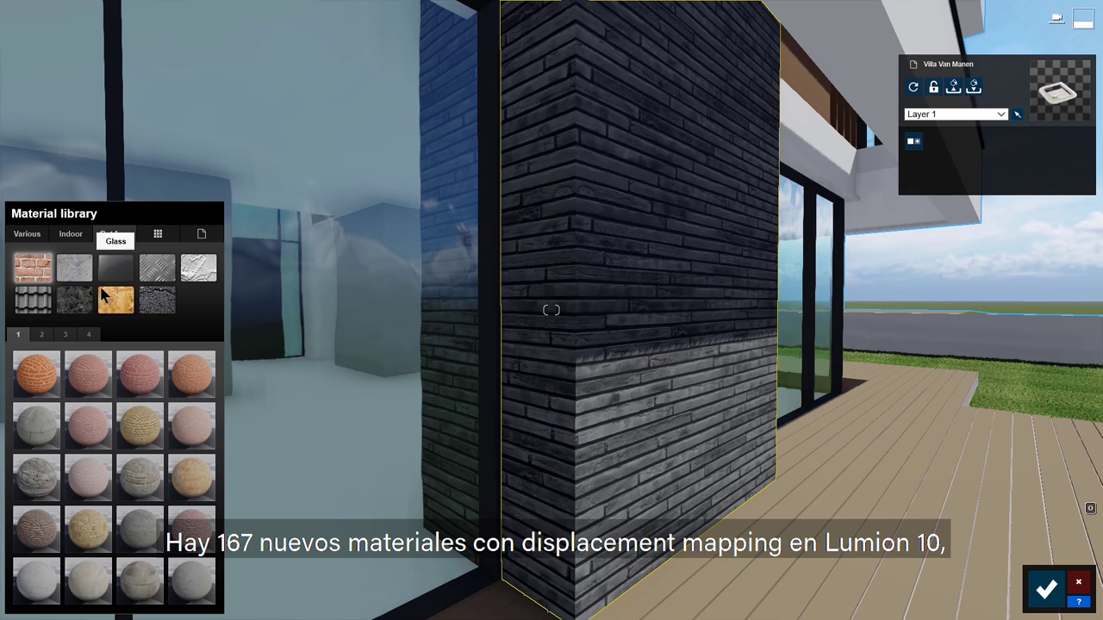
left_click(66, 335)
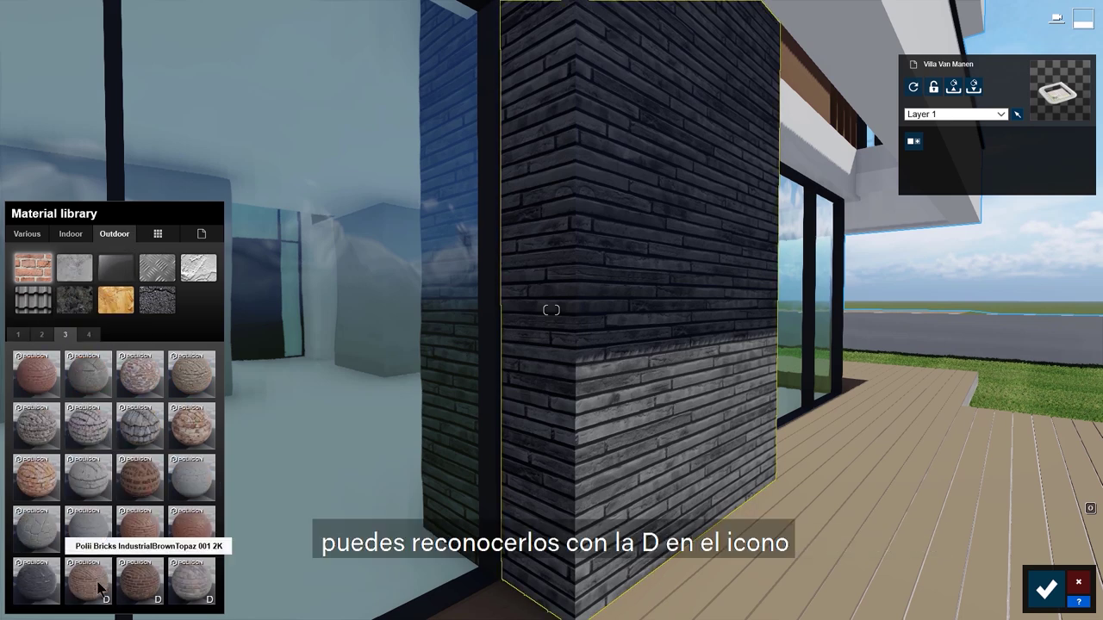
mouse_move(106, 603)
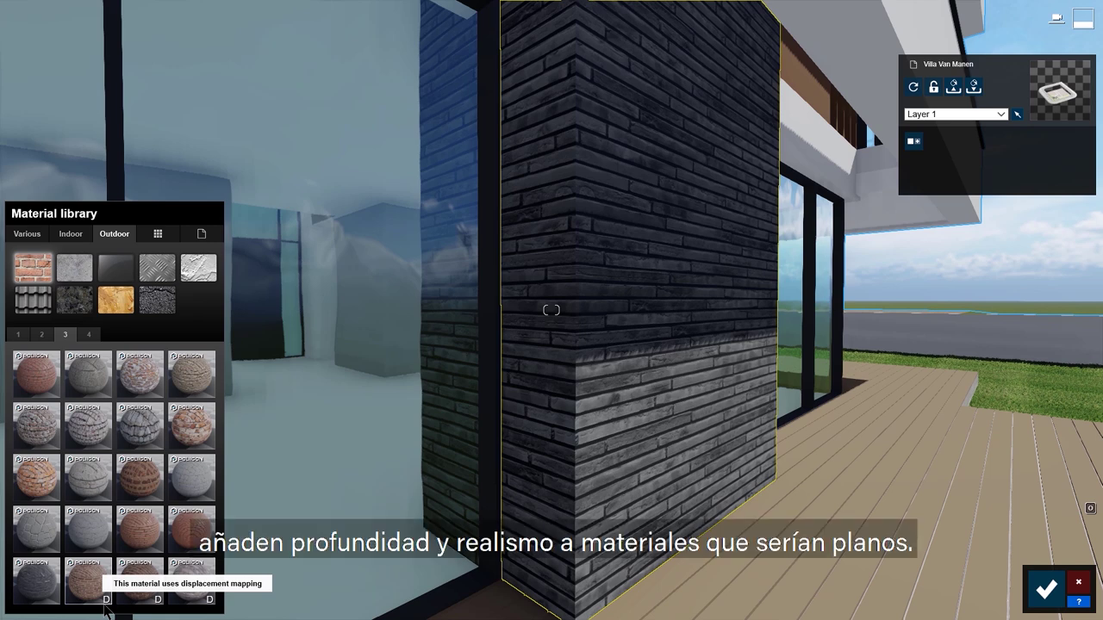
mouse_move(159, 604)
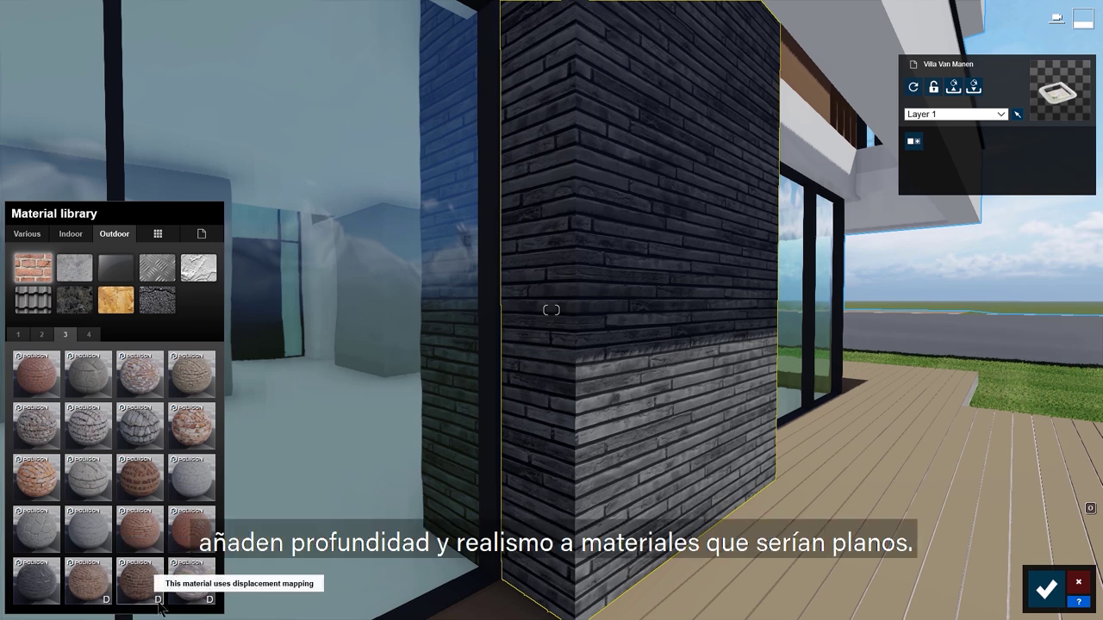
left_click(88, 334)
left_click(103, 389)
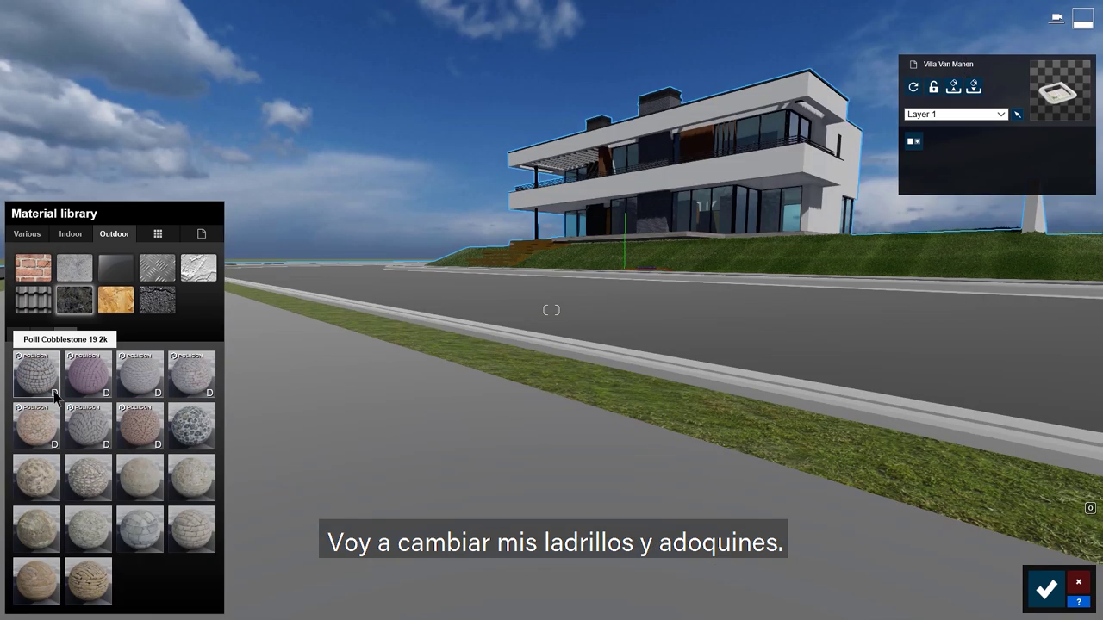
Step: Pave the foreground walk with grey cobblestones after trying a reddish-jointed variant
left_click(53, 392)
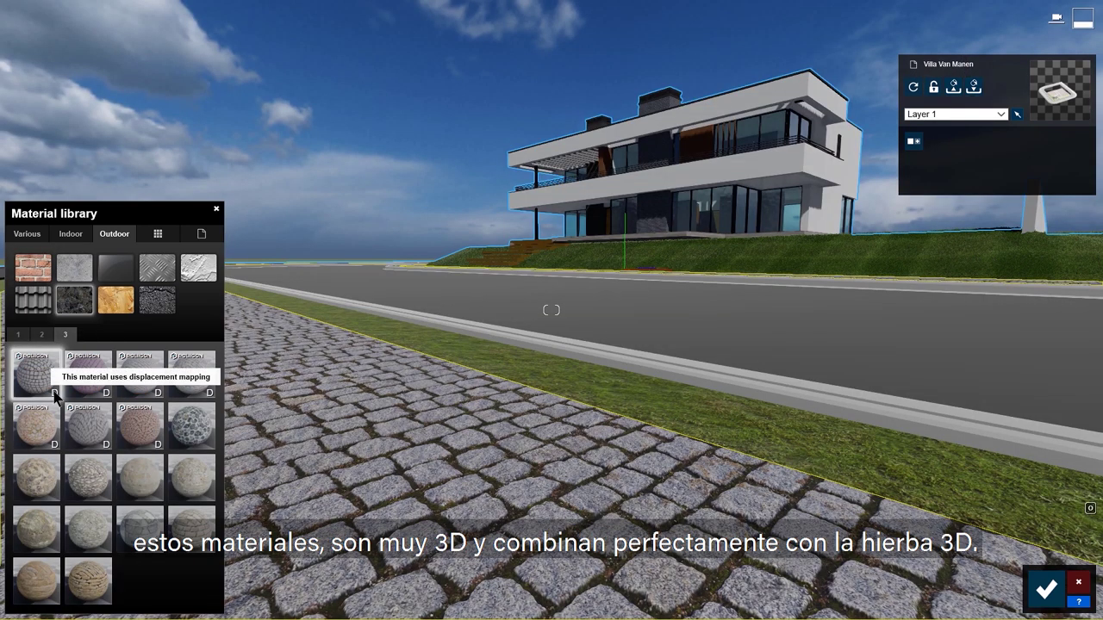
left_click(208, 392)
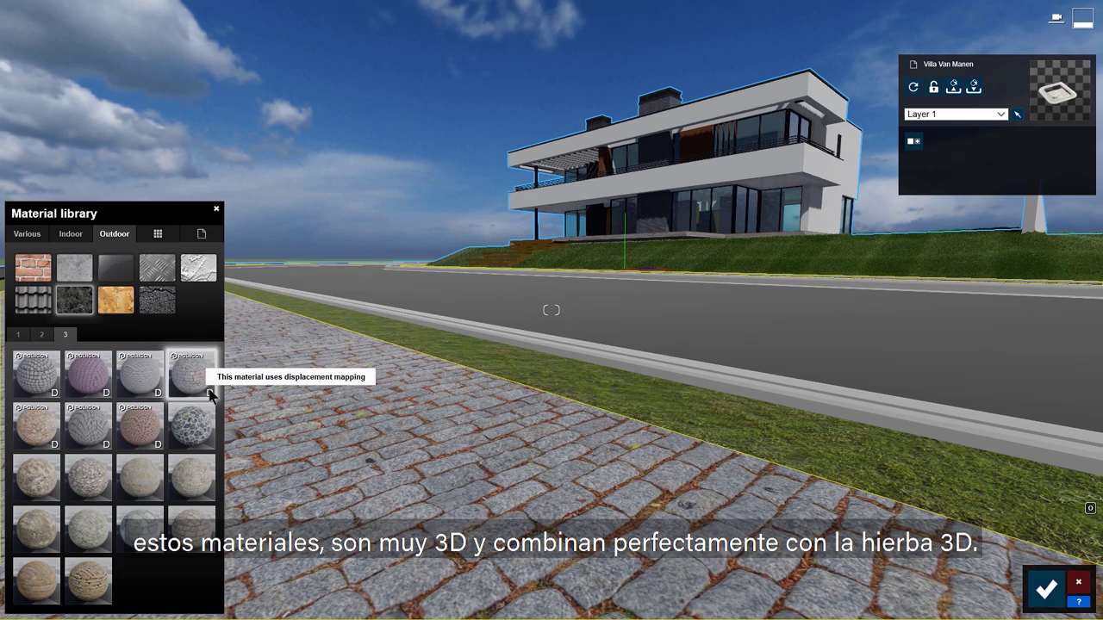
left_click(107, 444)
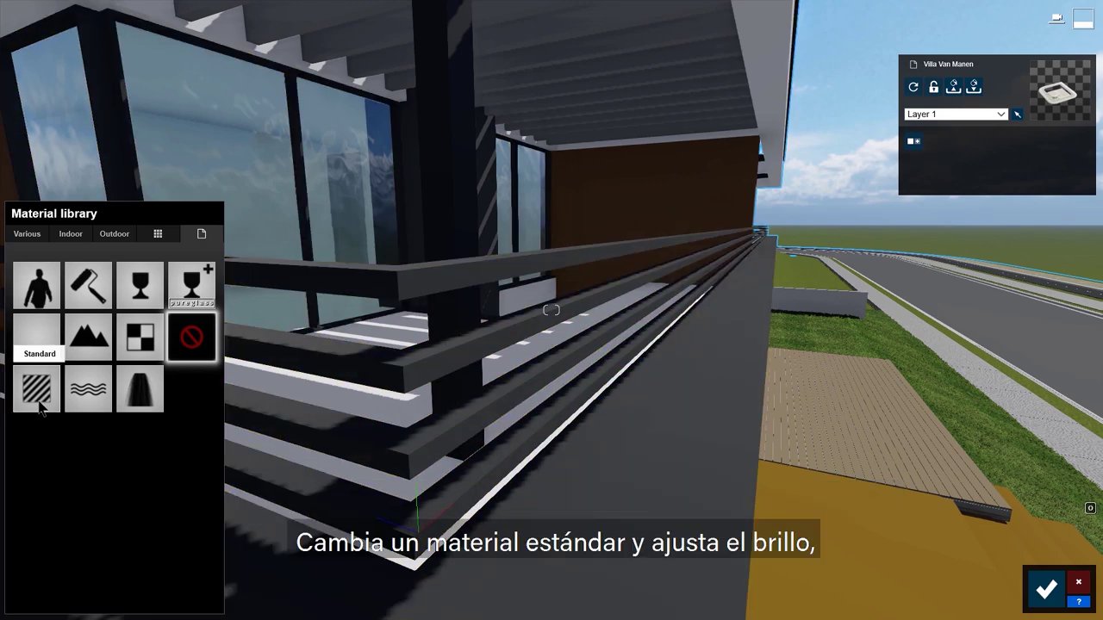
Step: Give the railing a Standard material with higher gloss and relief and lower reflectivity
left_click(39, 401)
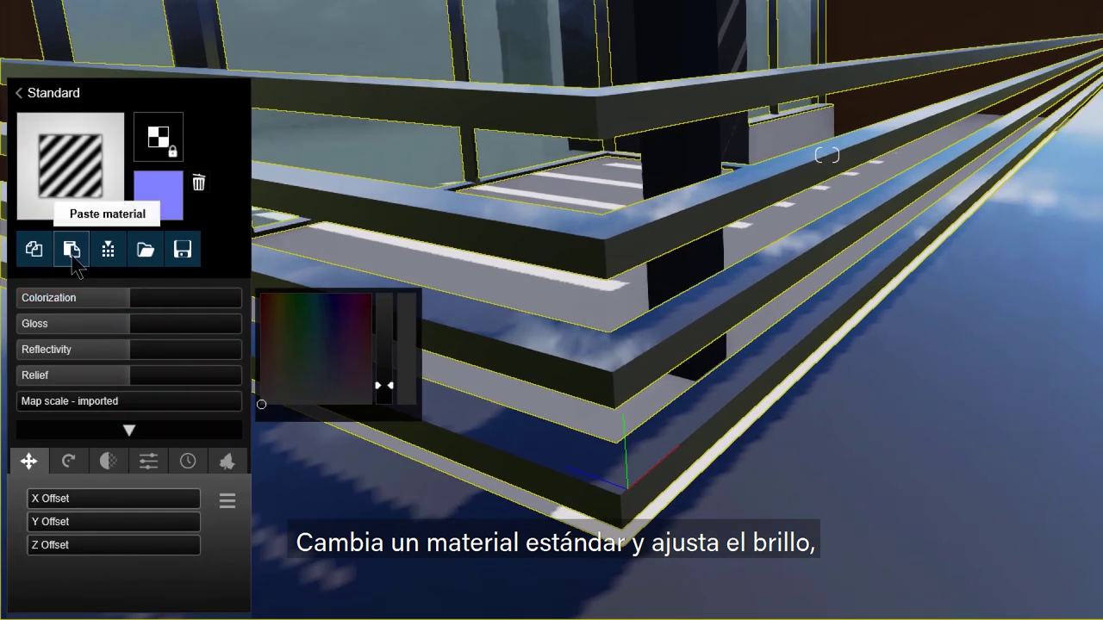
left_click_drag(135, 327, 242, 344)
mouse_move(136, 351)
left_mouse_down()
mouse_move(213, 364)
mouse_move(77, 347)
left_mouse_up()
mouse_move(129, 376)
left_mouse_down()
mouse_move(136, 387)
mouse_move(187, 386)
mouse_move(105, 384)
left_mouse_up()
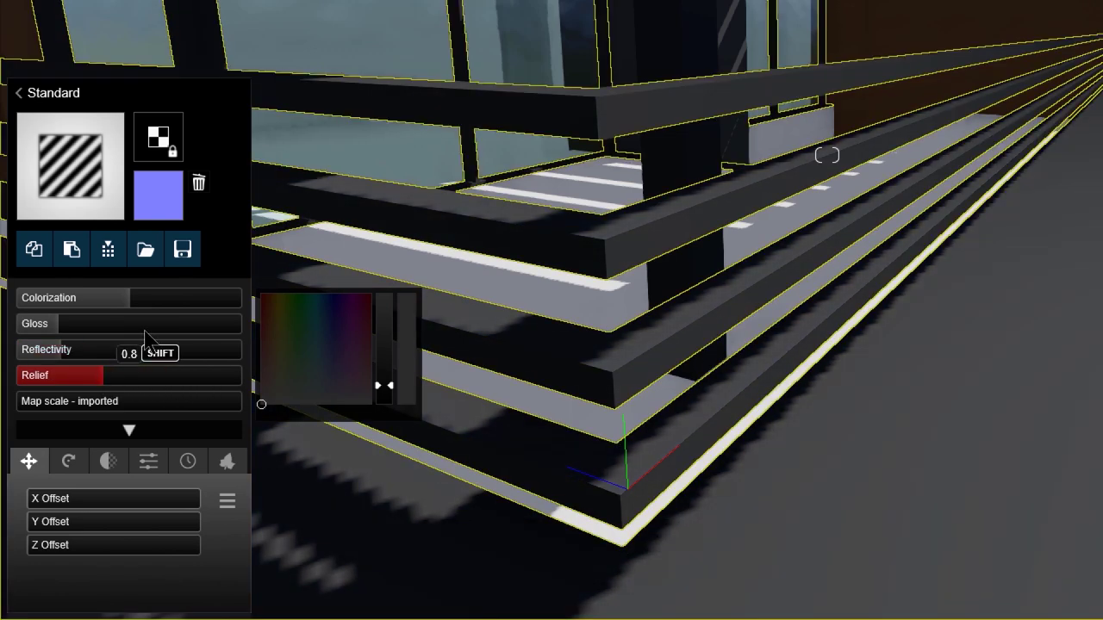
Step: Review the Orientation, Transparency, Settings, Weathering and Foliage options, ending on Weathering
left_click(73, 463)
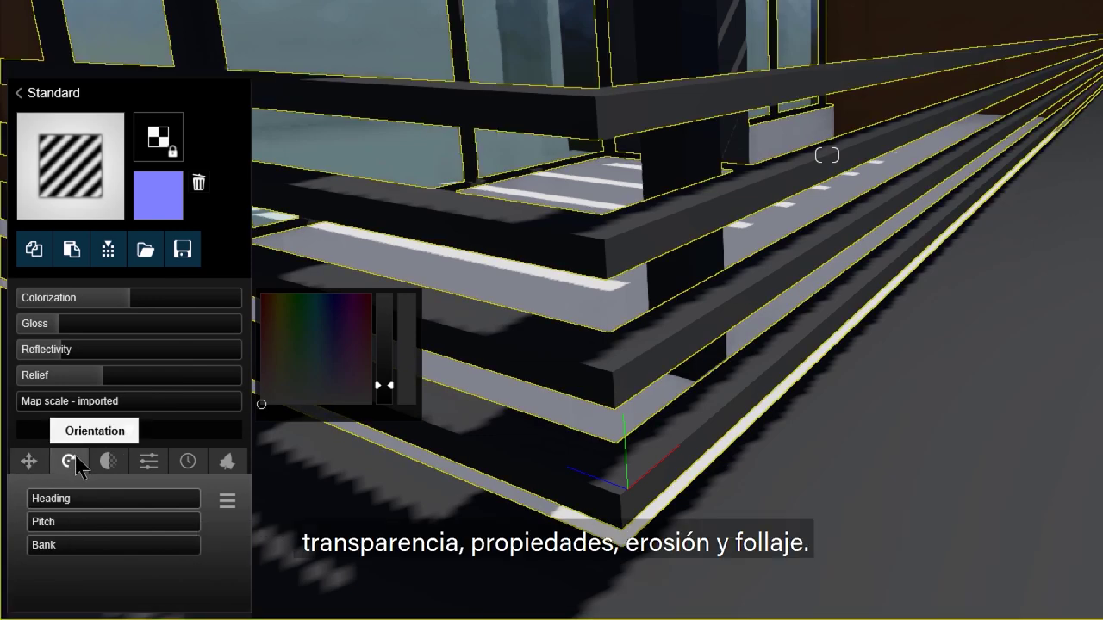
left_click(125, 463)
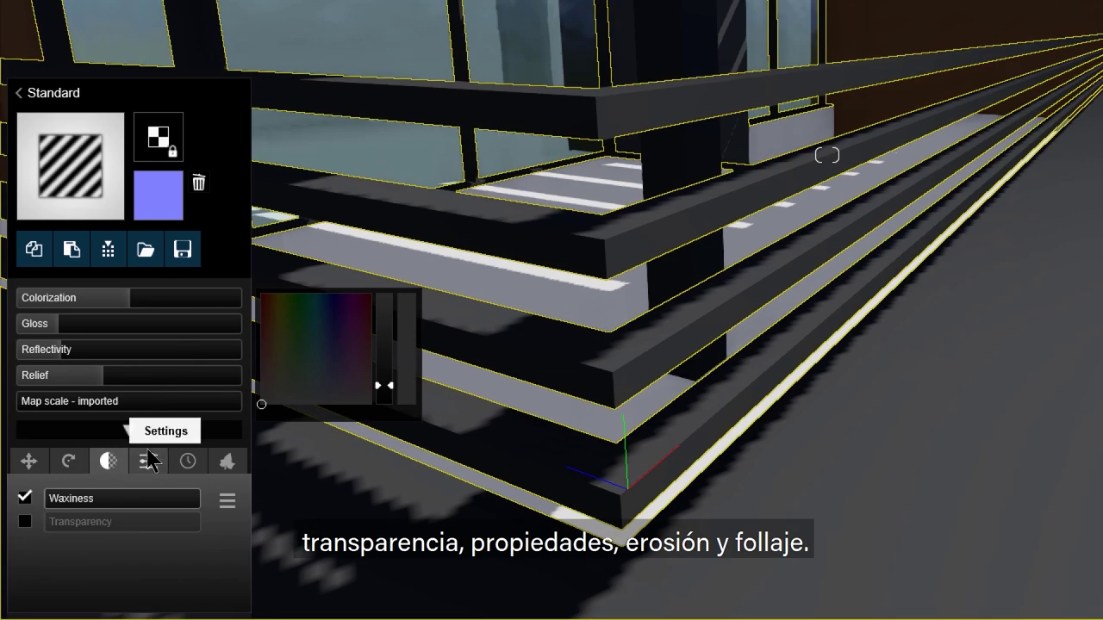
left_click(162, 462)
left_click(190, 463)
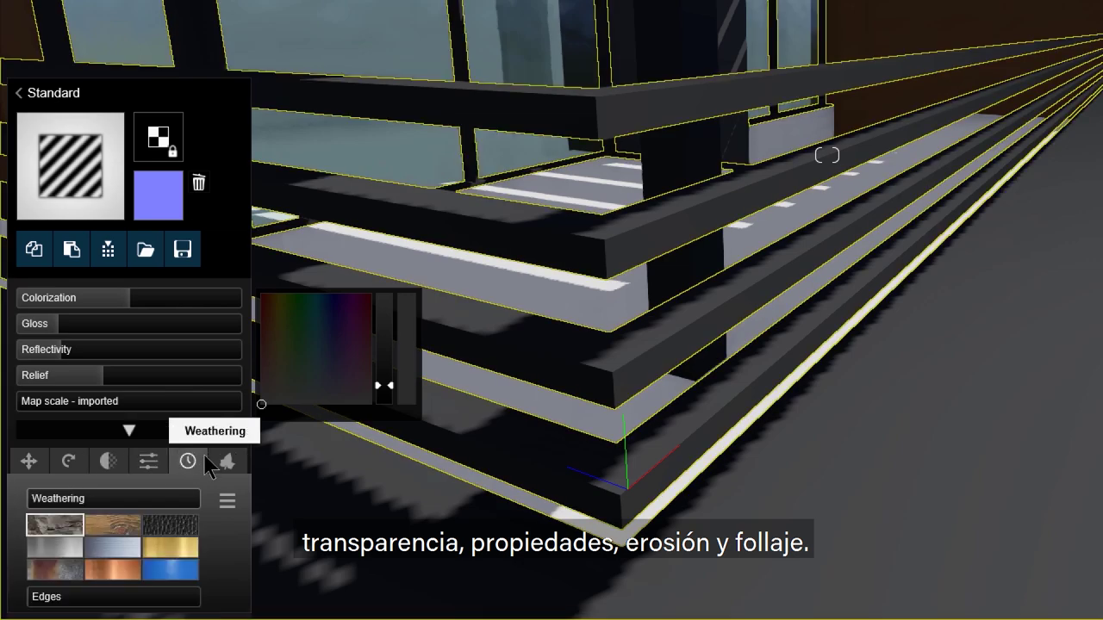
left_click(227, 462)
left_click(187, 462)
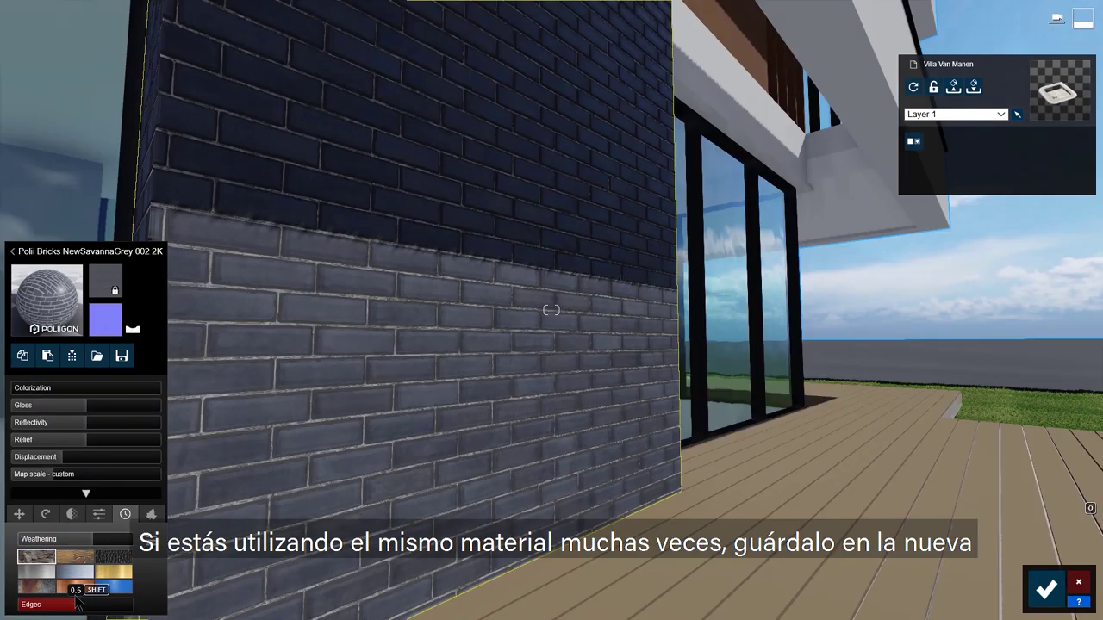
Step: Lower the brick wall's weathering to 0.5 and save it as the custom material MB Brick
mouse_move(93, 548)
left_click_drag(93, 548, 82, 547)
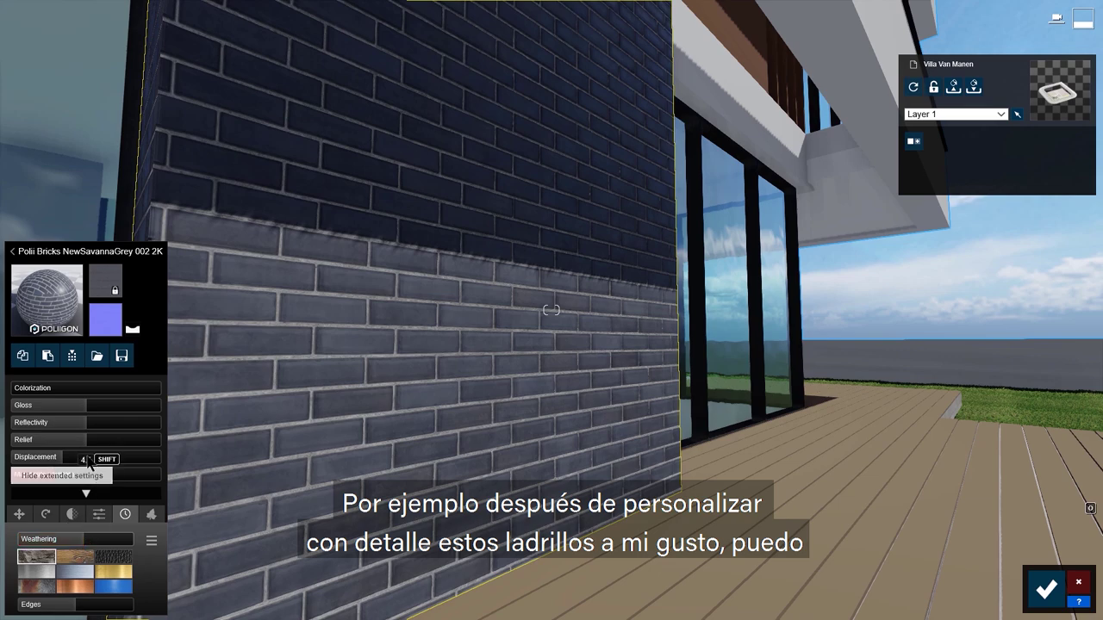
left_click(72, 356)
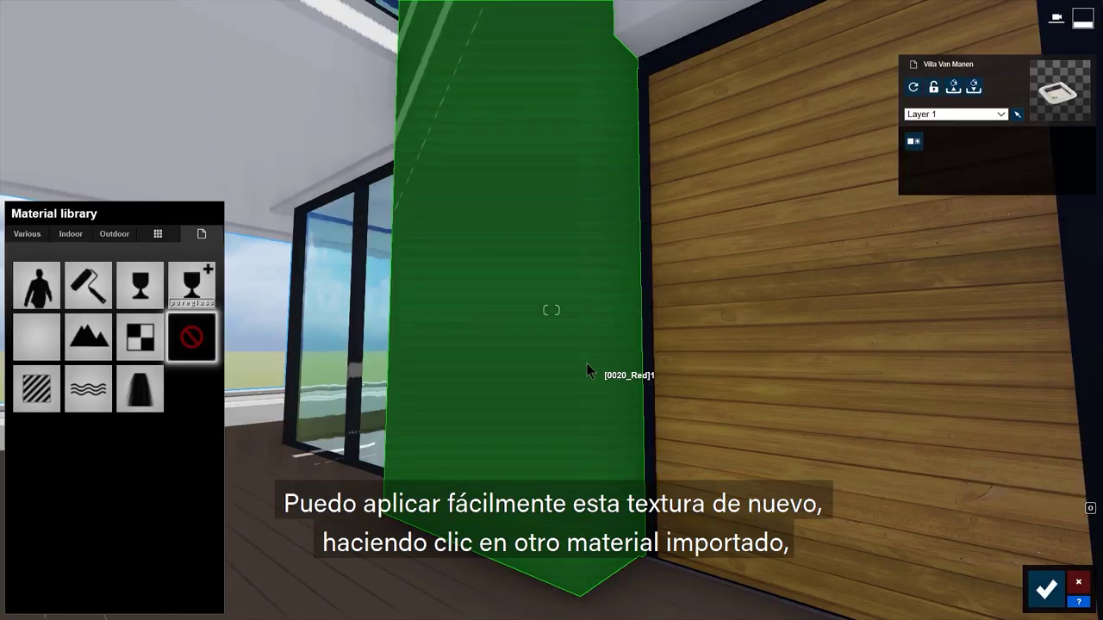
left_click(586, 371)
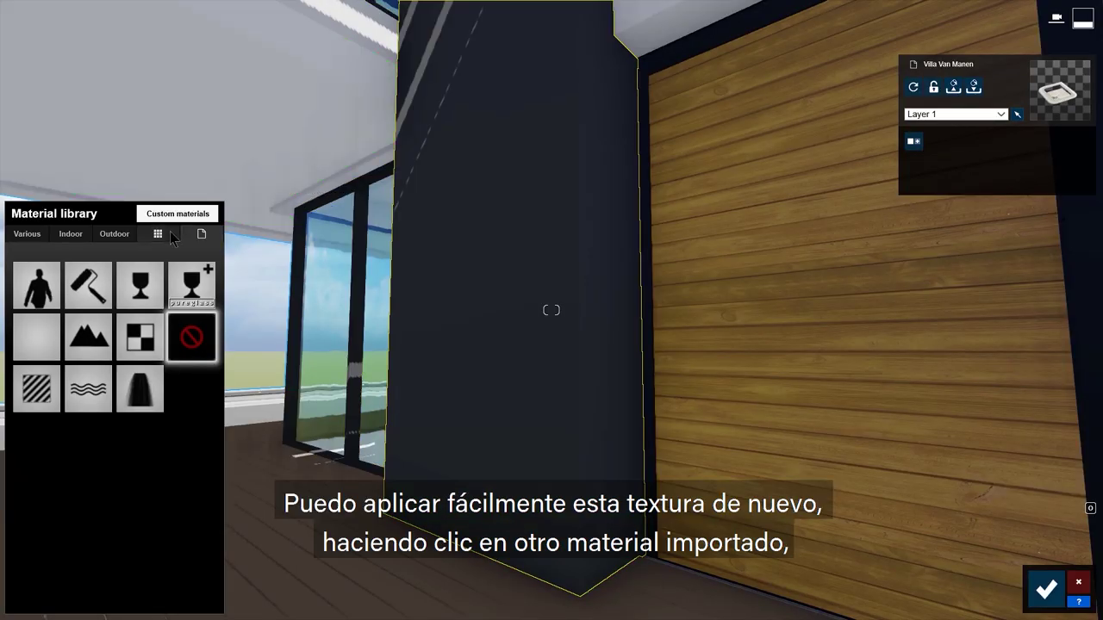
Step: Apply MB Brick from the custom materials to the chimney column and save the changes
left_click(177, 213)
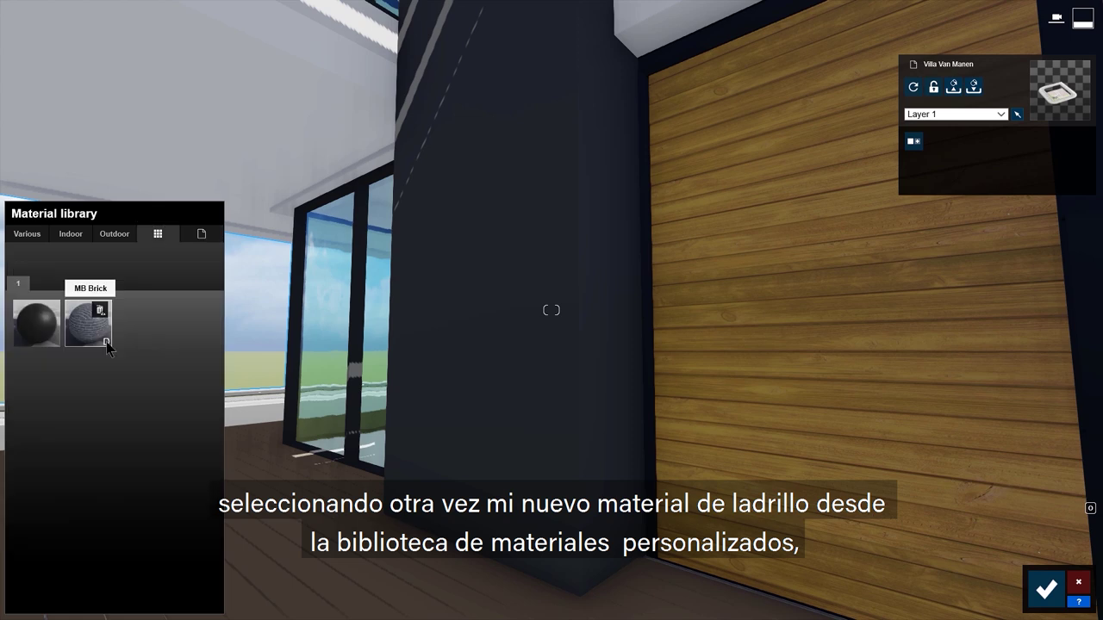
left_click(102, 334)
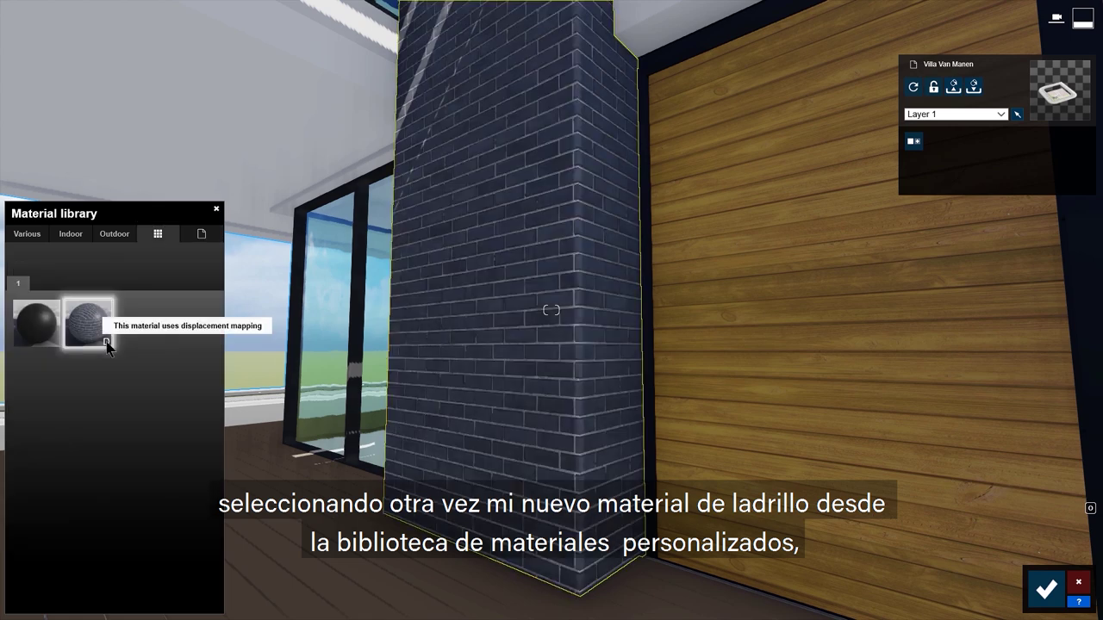
left_click(1049, 592)
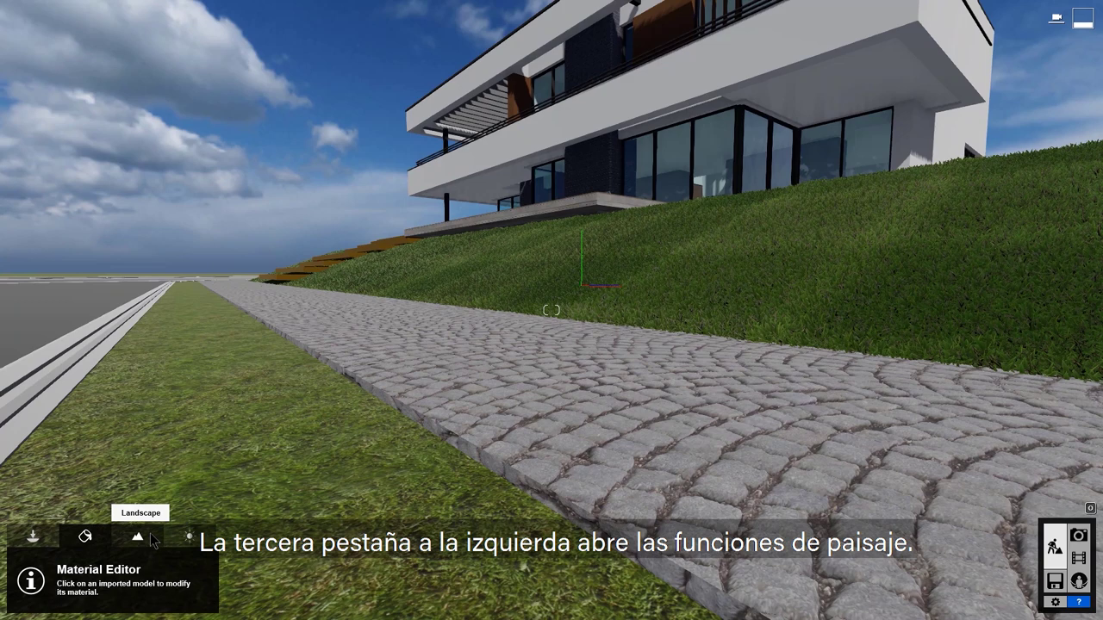
Step: Enable realistic landscape grass and increase the grass size from 0.3 to 0.5
left_click(150, 533)
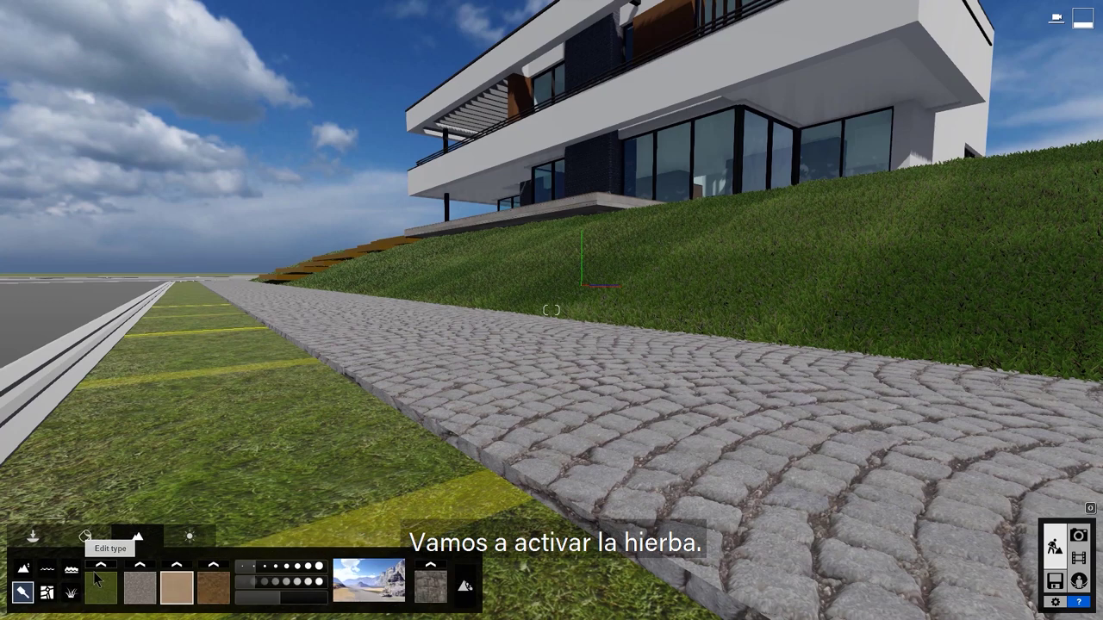
left_click(70, 593)
left_click(118, 582)
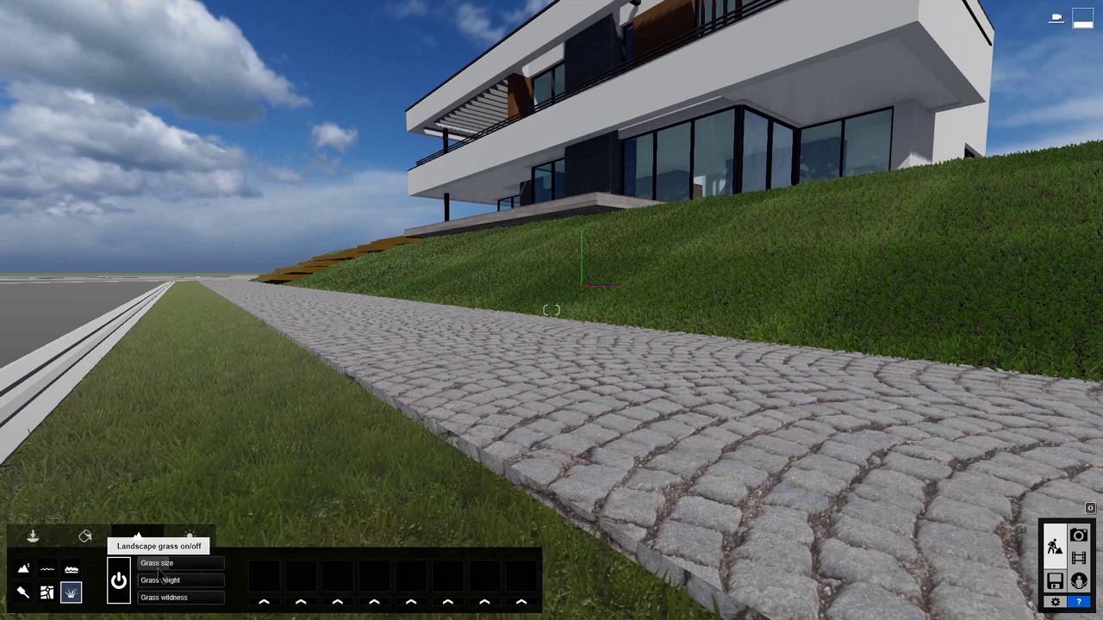
left_click_drag(173, 565, 171, 608)
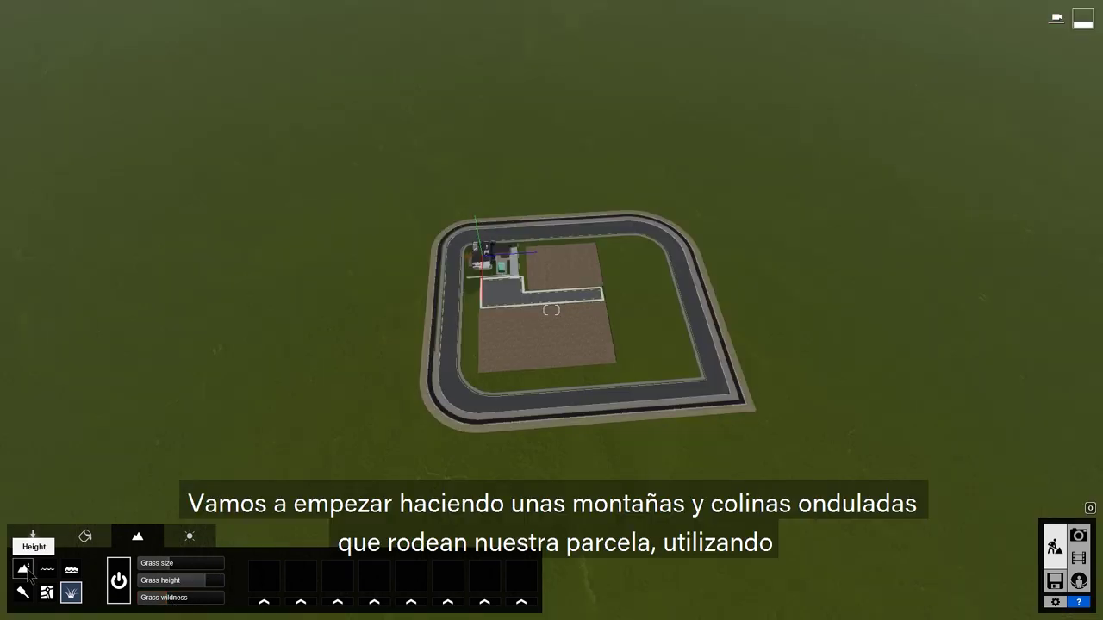
Step: With an enlarged Height brush, raise a ridge across the terrain and a rocky mound on the left
left_click(23, 570)
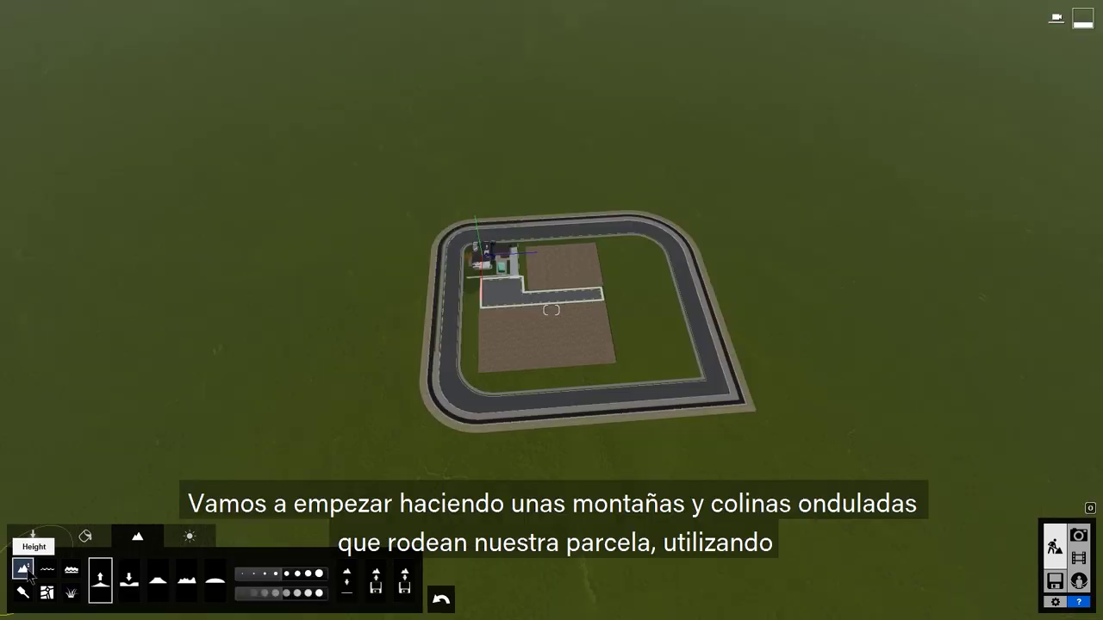
left_click(308, 578)
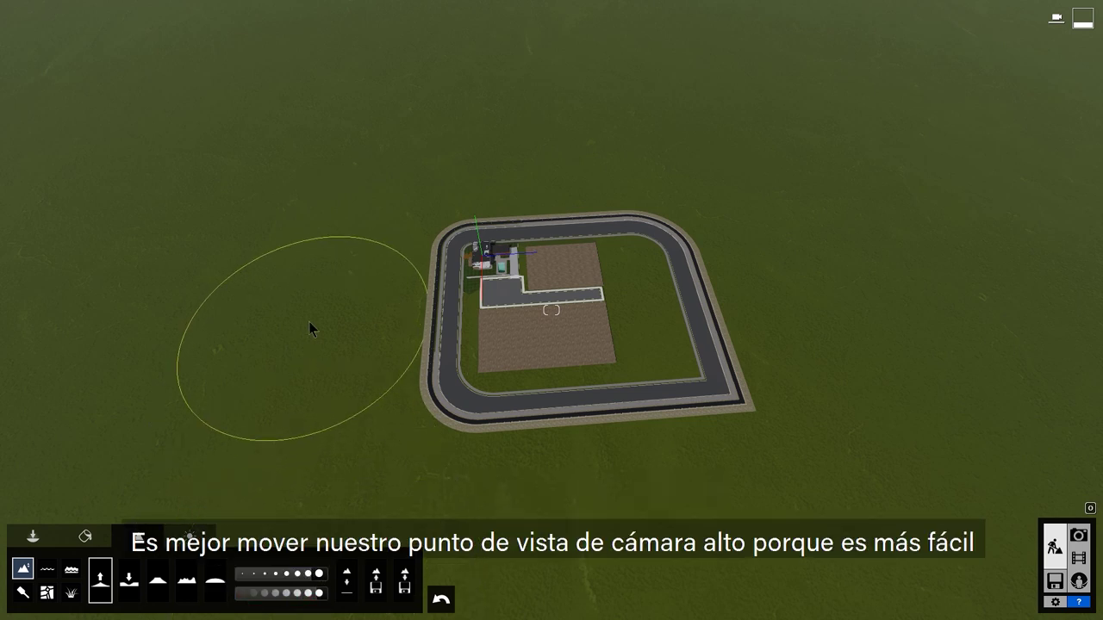
mouse_move(199, 391)
left_mouse_down()
mouse_move(234, 284)
mouse_move(283, 207)
mouse_move(359, 146)
mouse_move(476, 111)
mouse_move(656, 98)
mouse_move(831, 127)
mouse_move(1012, 212)
left_mouse_up()
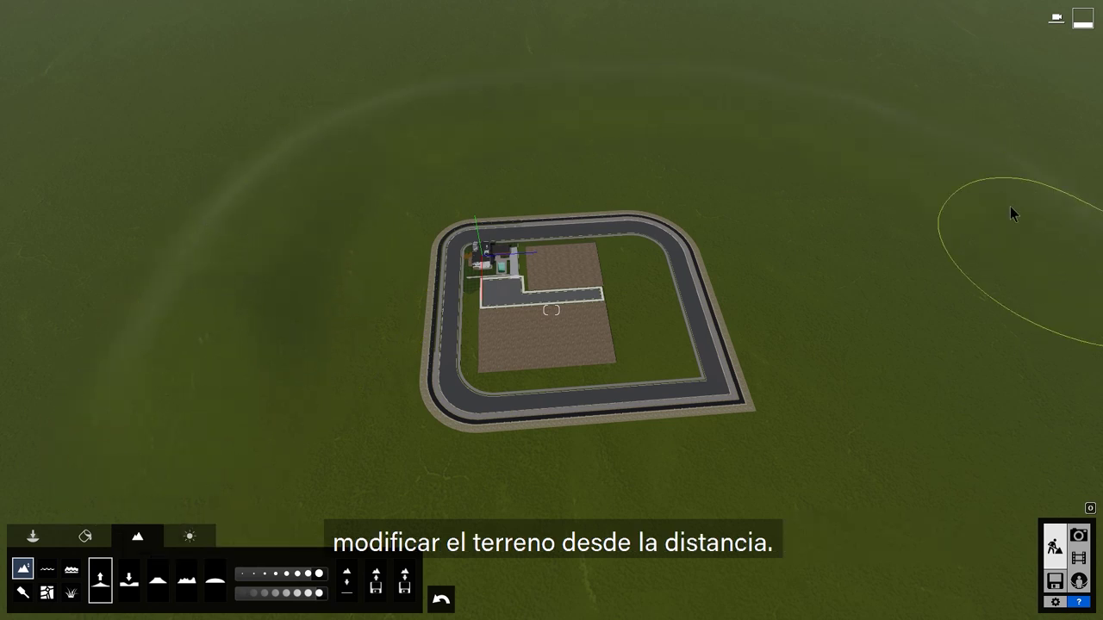
mouse_move(124, 264)
left_mouse_down()
mouse_move(79, 324)
mouse_move(141, 172)
left_mouse_up()
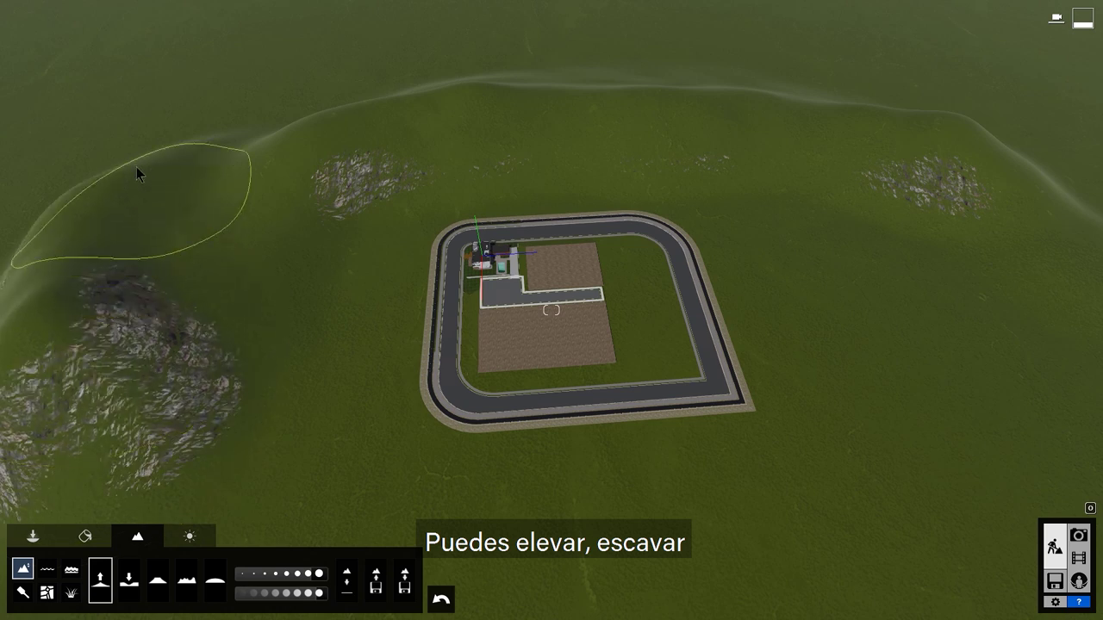
Step: Lower the terrain near the top, then work it with the flatten, noise and smooth brushes
key("ctrl")
mouse_move(235, 102)
left_mouse_down()
mouse_move(333, 69)
mouse_move(167, 165)
mouse_move(342, 86)
mouse_move(229, 152)
mouse_move(598, 103)
mouse_move(936, 118)
mouse_move(24, 193)
mouse_move(159, 196)
mouse_move(406, 53)
mouse_move(246, 92)
mouse_move(122, 182)
left_mouse_up()
key("shift")
key("alt")
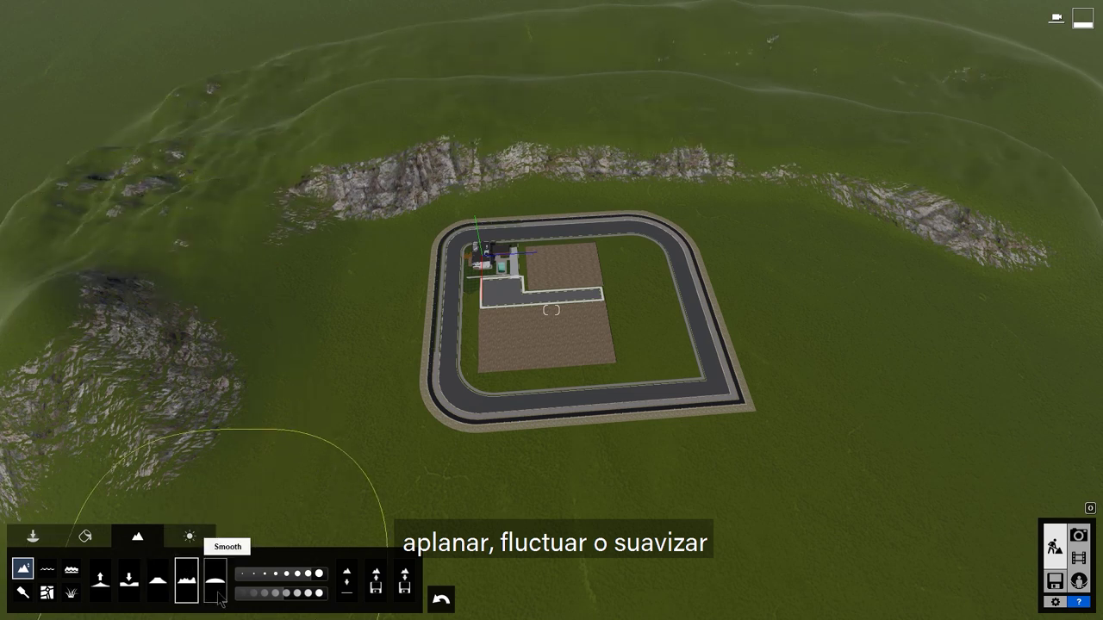
left_click(215, 582)
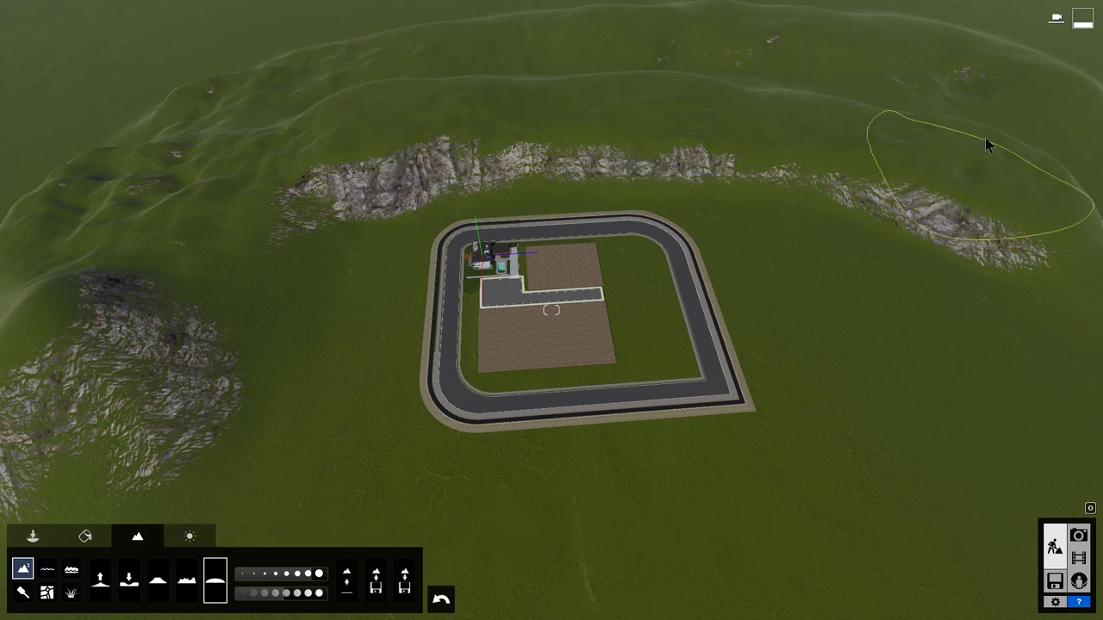
left_click(23, 593)
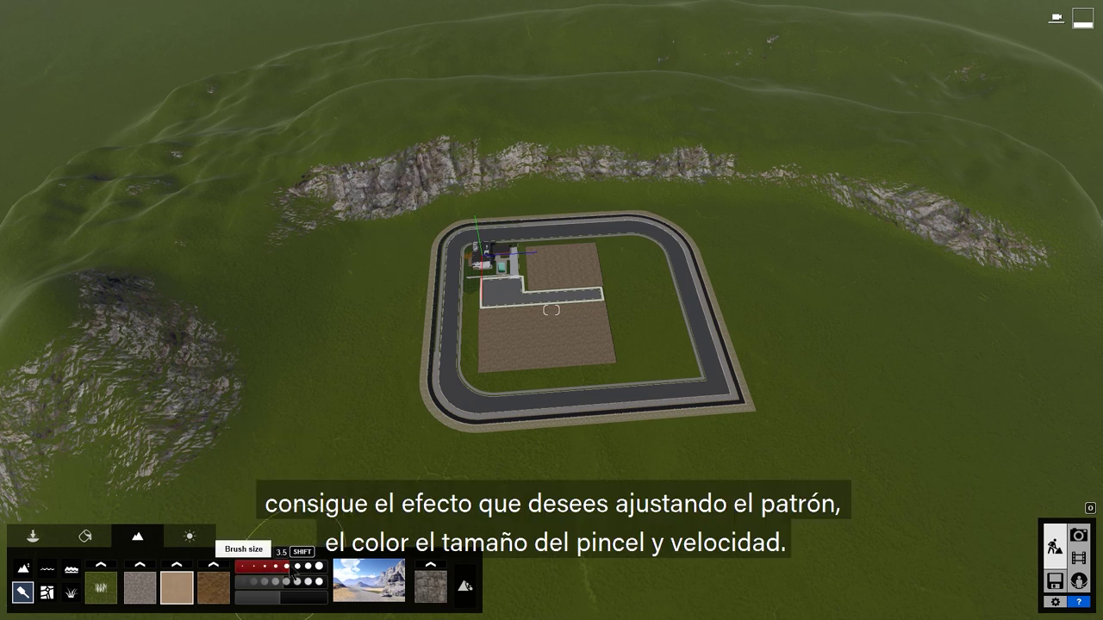
Step: Paint a long sand path and a dirt strip along the track, with grass over the sand edges
left_click(177, 590)
mouse_move(226, 509)
left_mouse_down()
mouse_move(534, 199)
mouse_move(857, 263)
left_mouse_up()
mouse_move(328, 207)
left_mouse_down()
mouse_move(290, 387)
mouse_move(185, 344)
mouse_move(270, 223)
mouse_move(859, 192)
left_mouse_up()
left_click(101, 589)
left_click(214, 589)
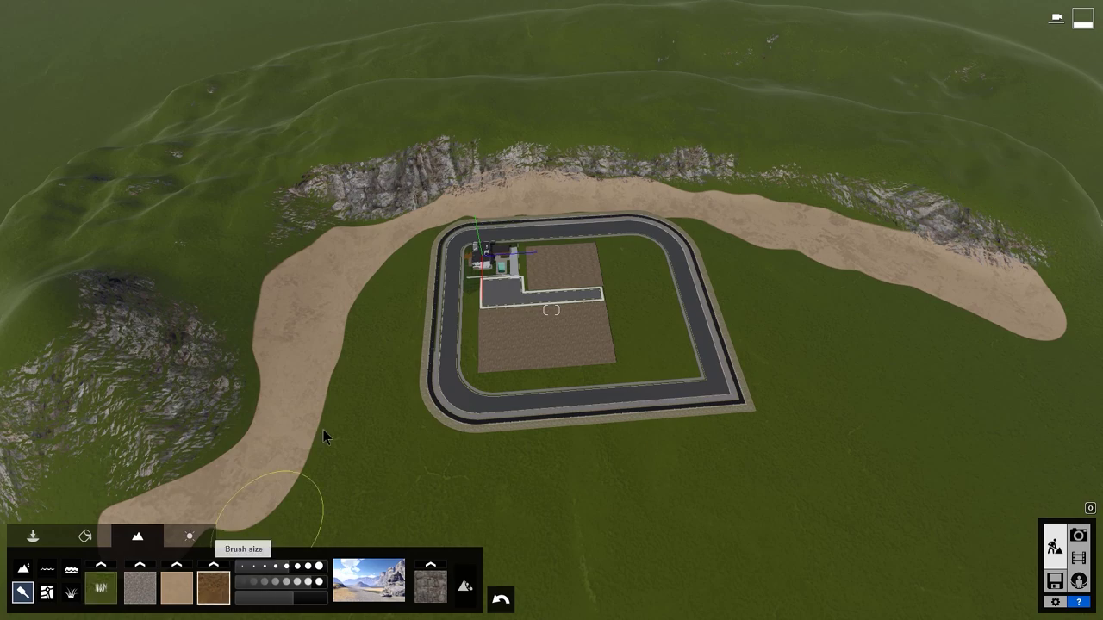
mouse_move(392, 241)
left_mouse_down()
mouse_move(401, 279)
mouse_move(604, 214)
left_mouse_up()
Step: Lower the camera to a near-horizontal view and apply a different landscape preset
scroll(552, 259, "up", 5)
right_click_drag(552, 310, 551, 224)
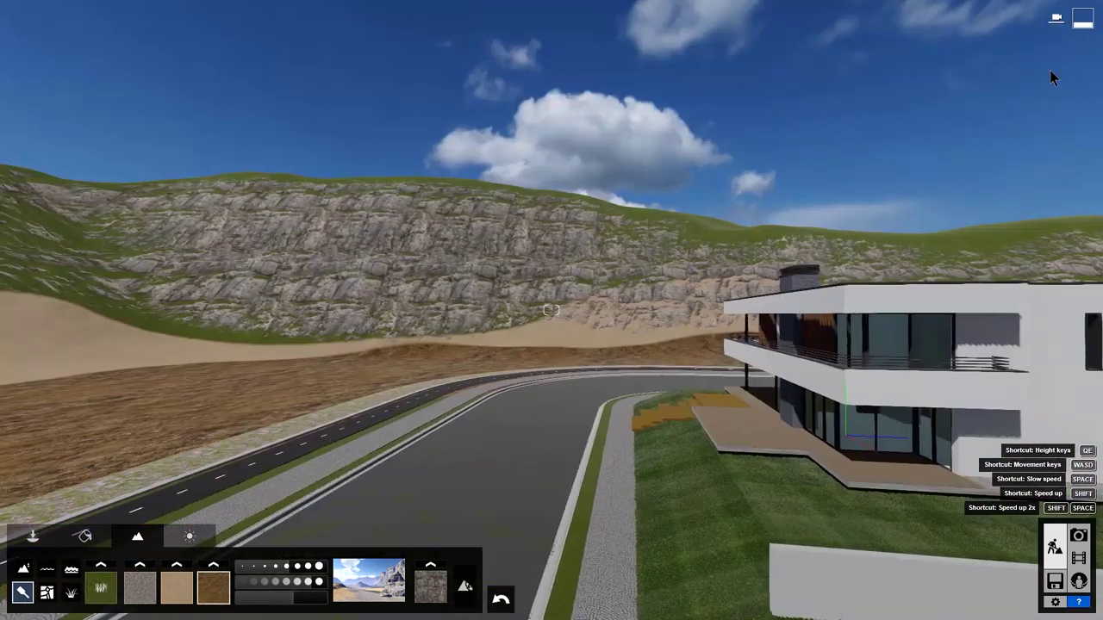
key("a")
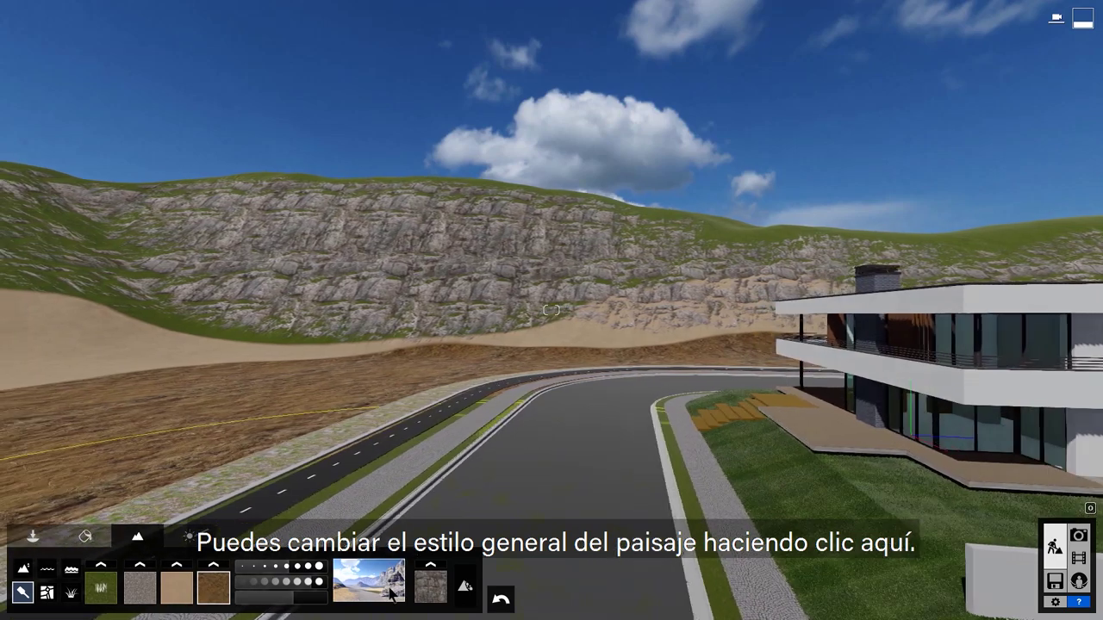
left_click(391, 593)
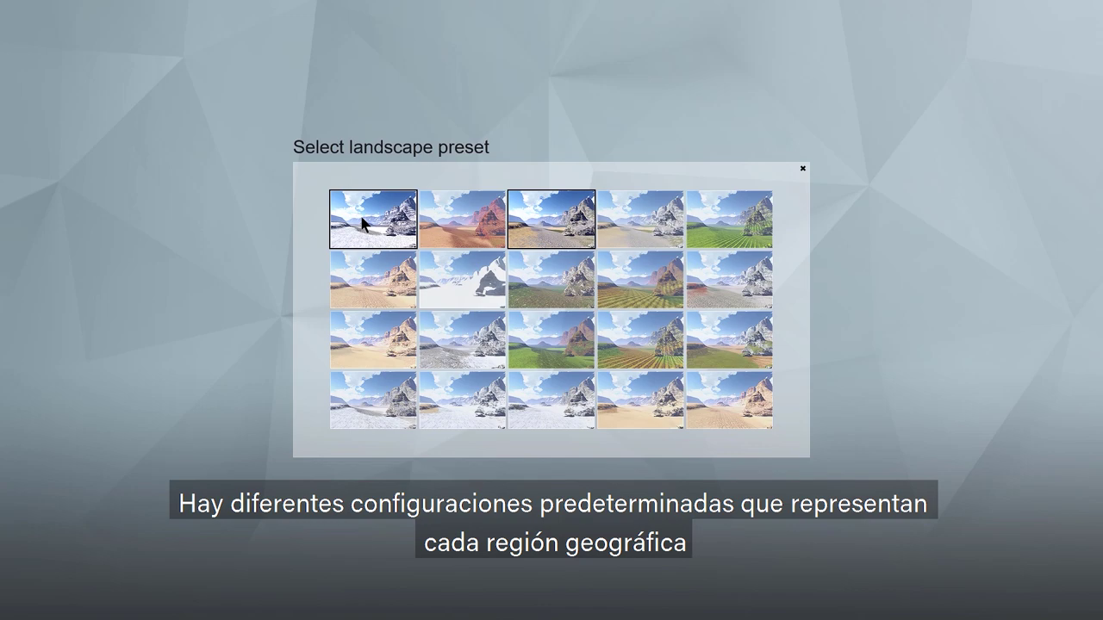
left_click(468, 236)
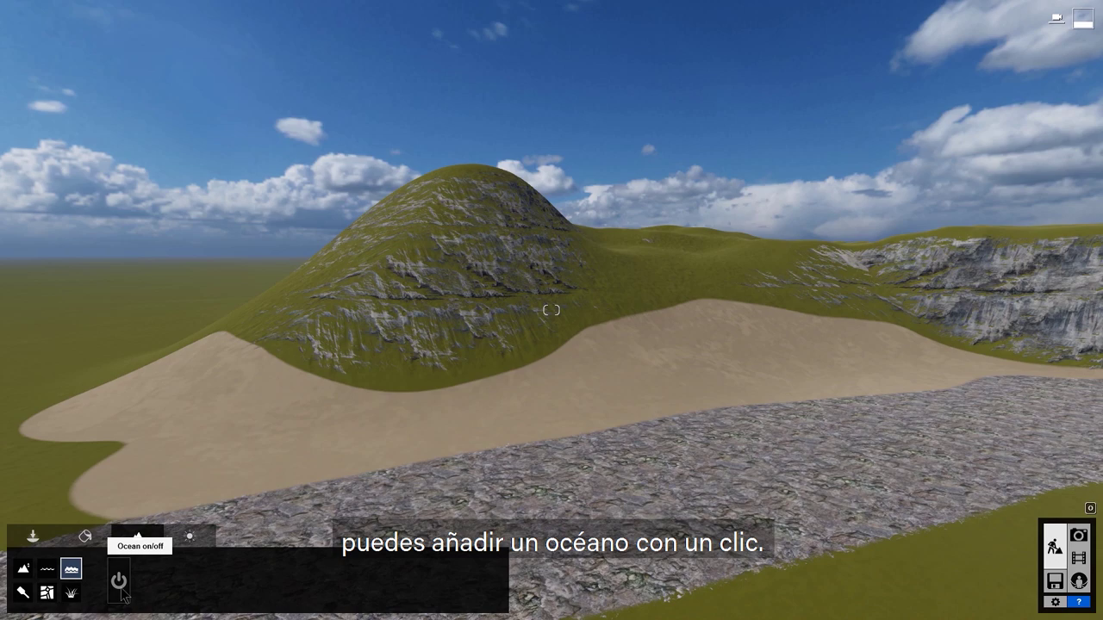
Step: Add an ocean with rougher waves and a new second colour, remove it, and fly back beside the villa
left_click(120, 586)
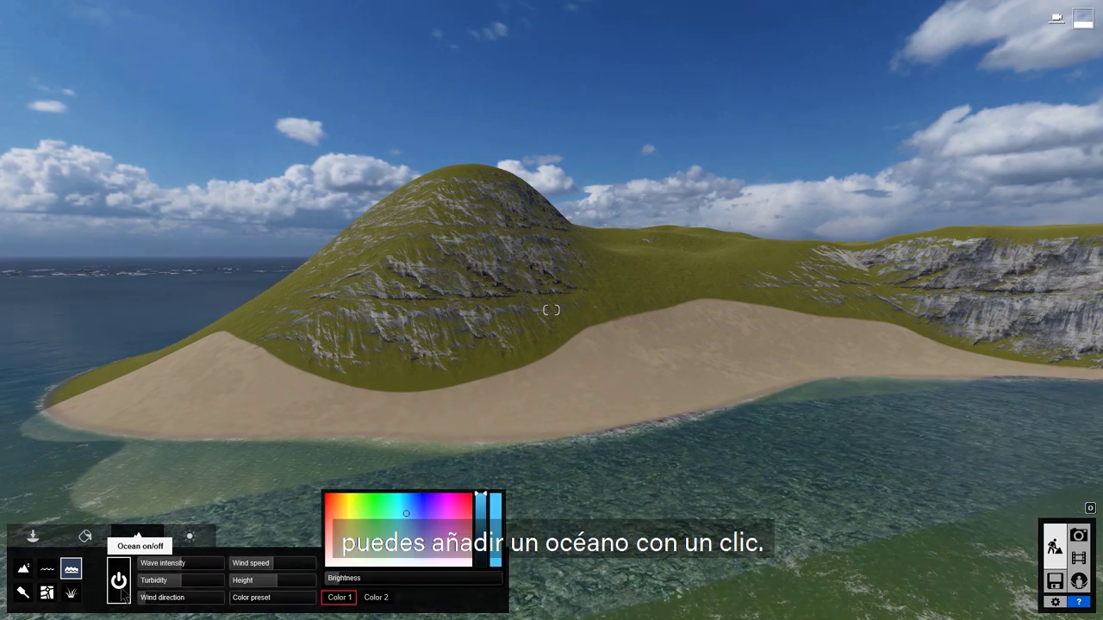
left_click(181, 563)
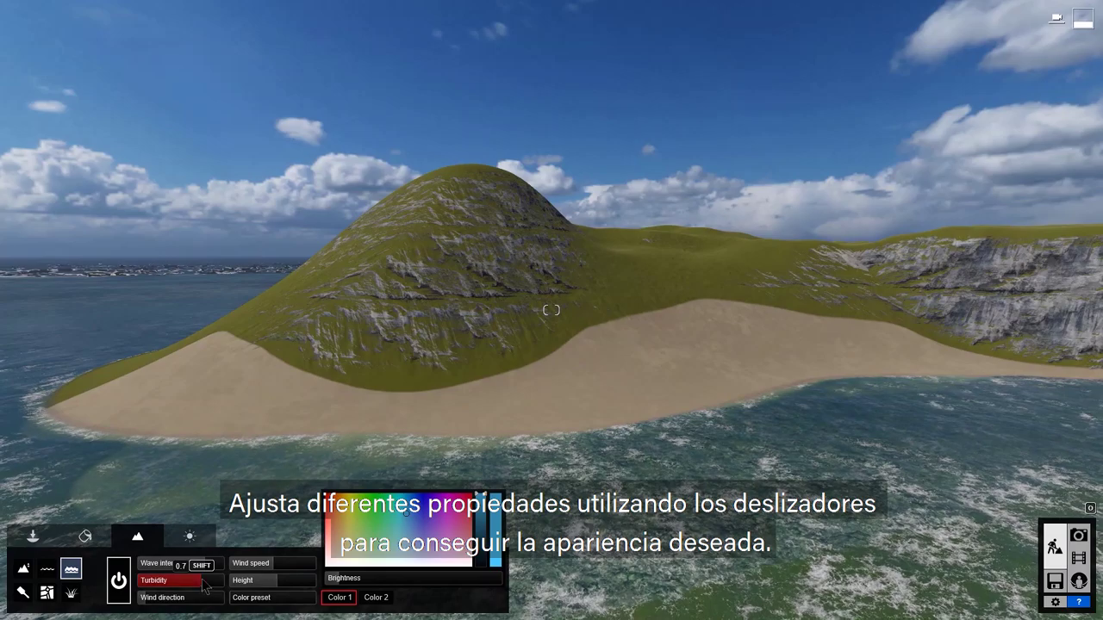
left_click(376, 597)
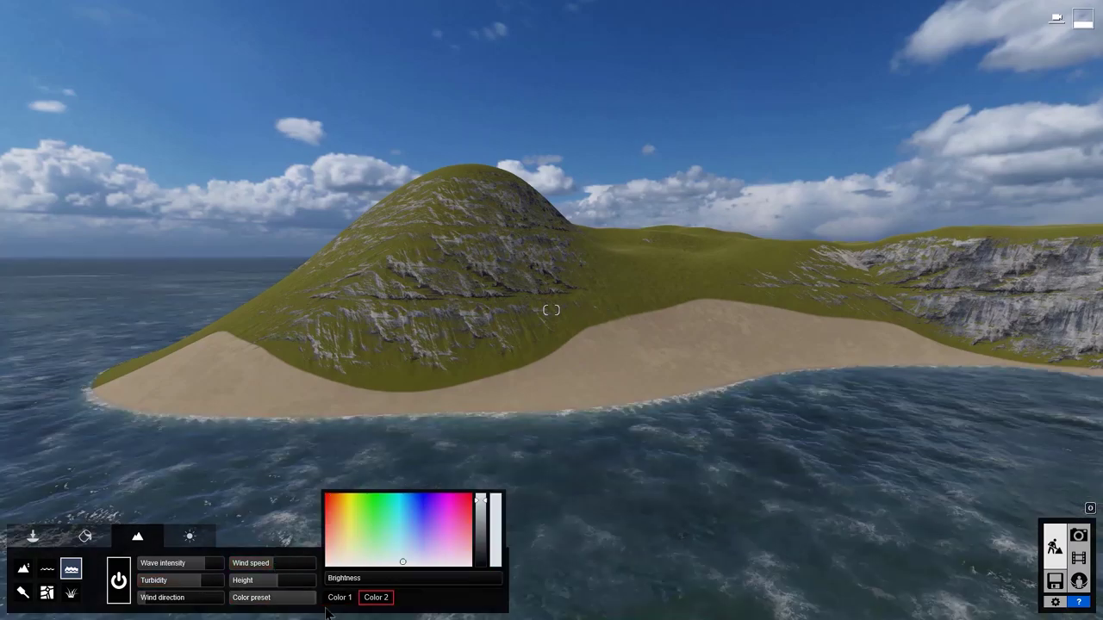
left_click(120, 582)
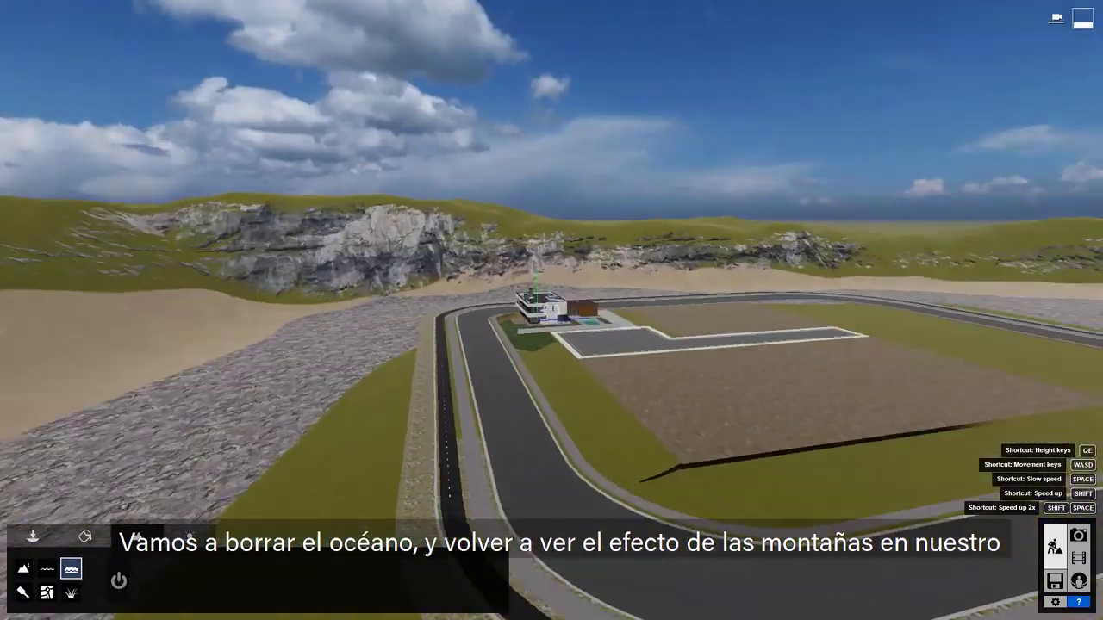
key("w")
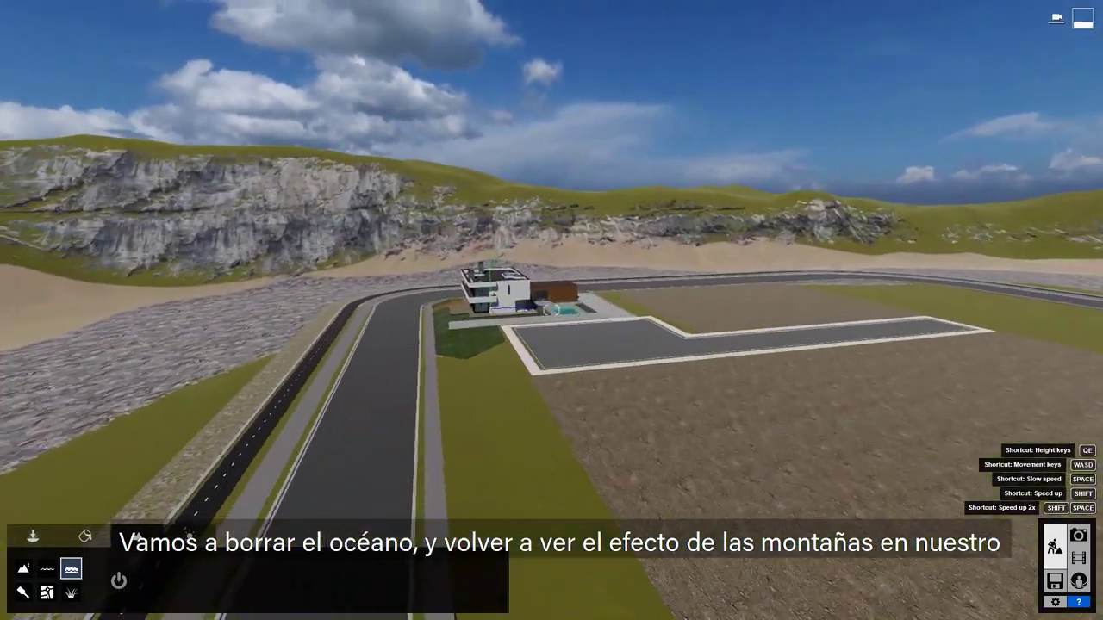
key("q")
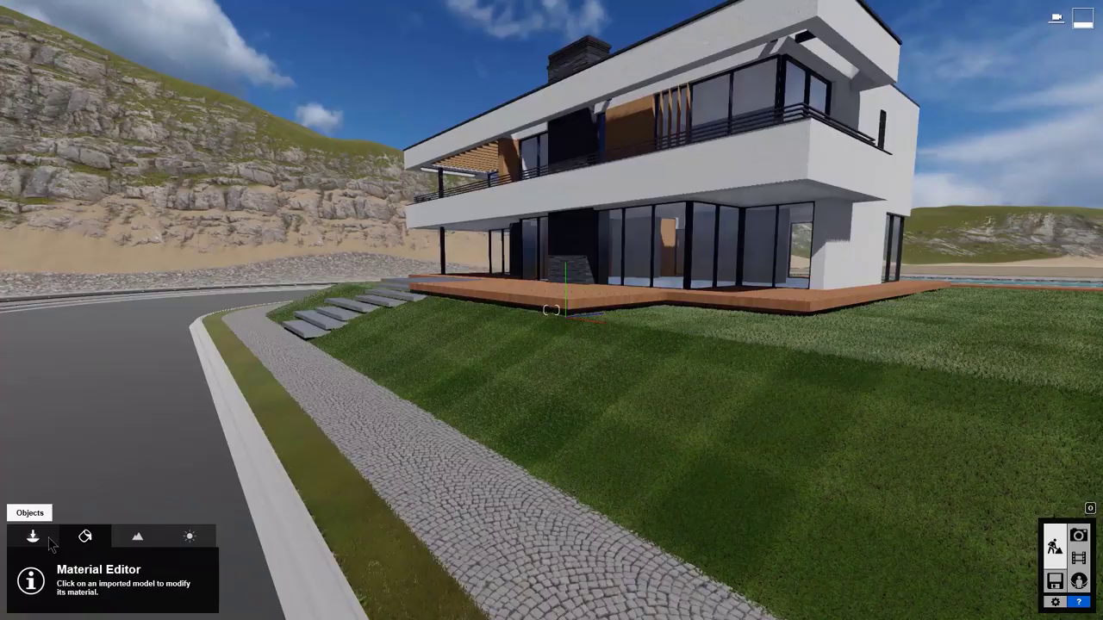
Step: Open the Nature library and browse the conifer, palm, leafless tree, grass and bush categories
left_click(34, 538)
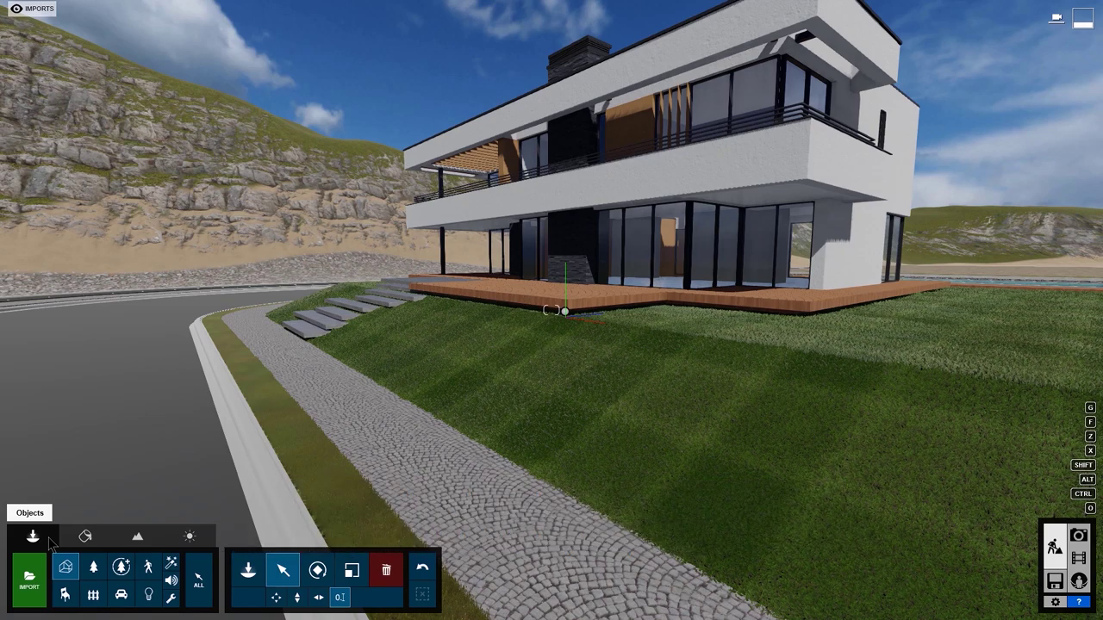
left_click(249, 571)
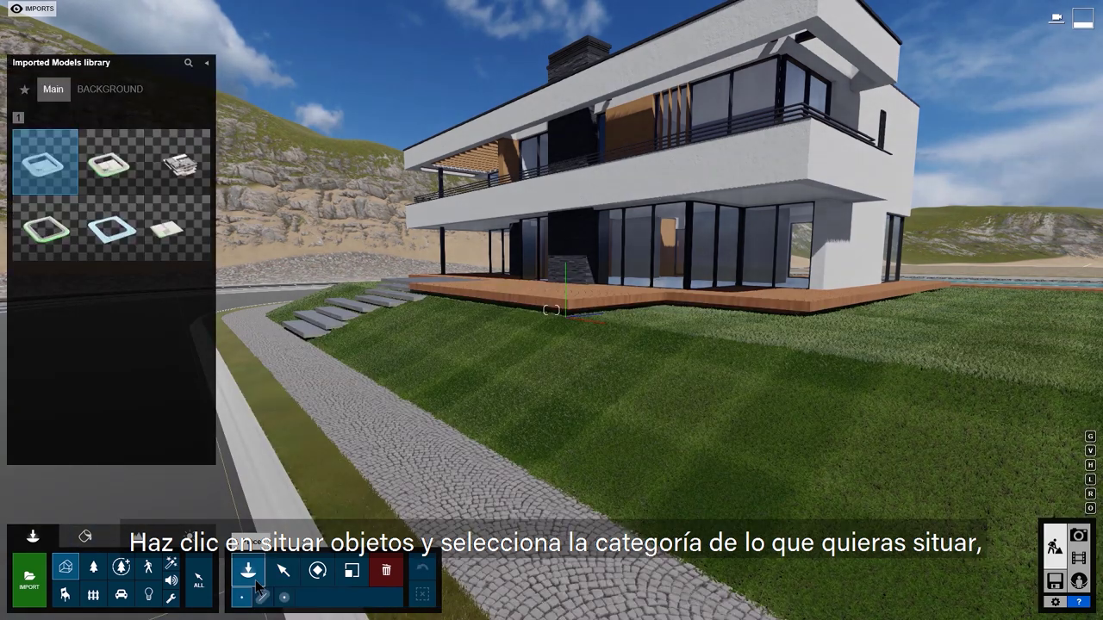
left_click(94, 568)
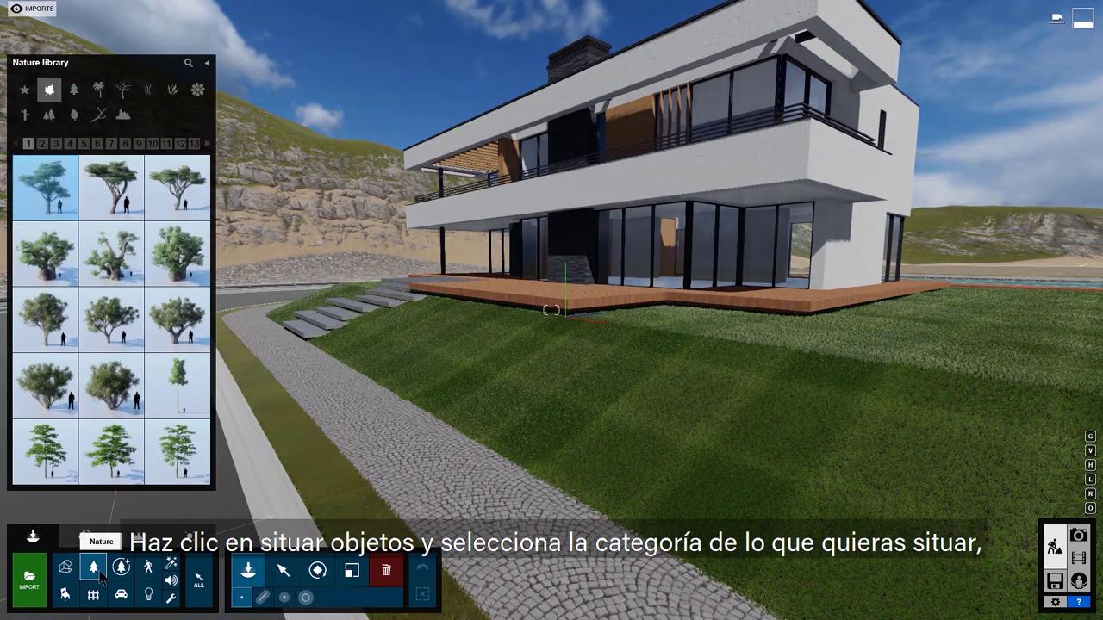
left_click(77, 92)
left_click(100, 89)
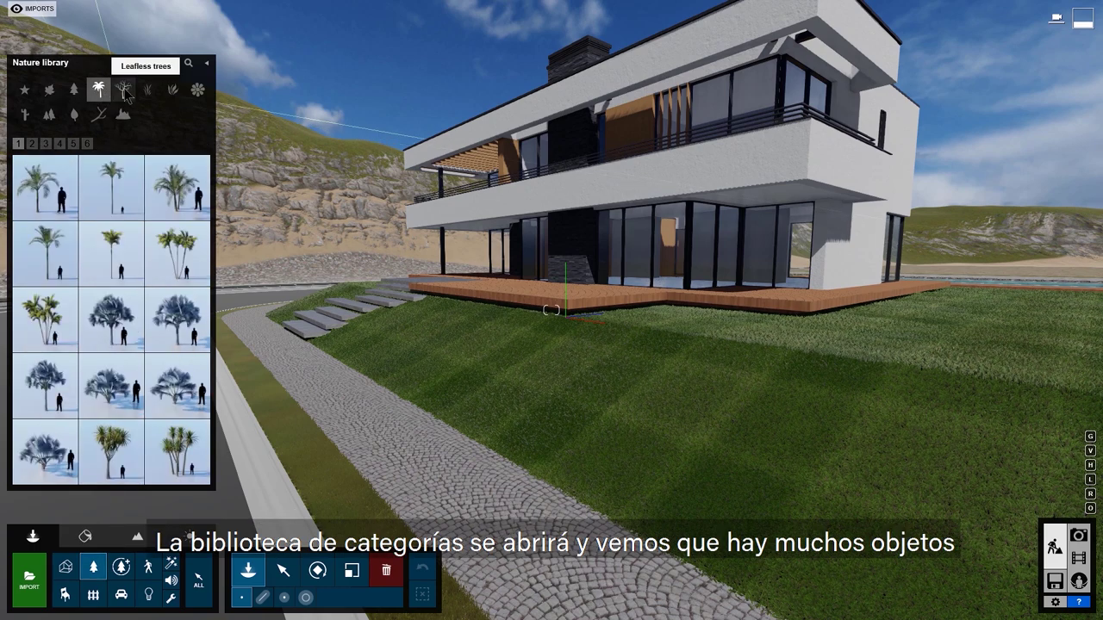
left_click(128, 94)
left_click(151, 95)
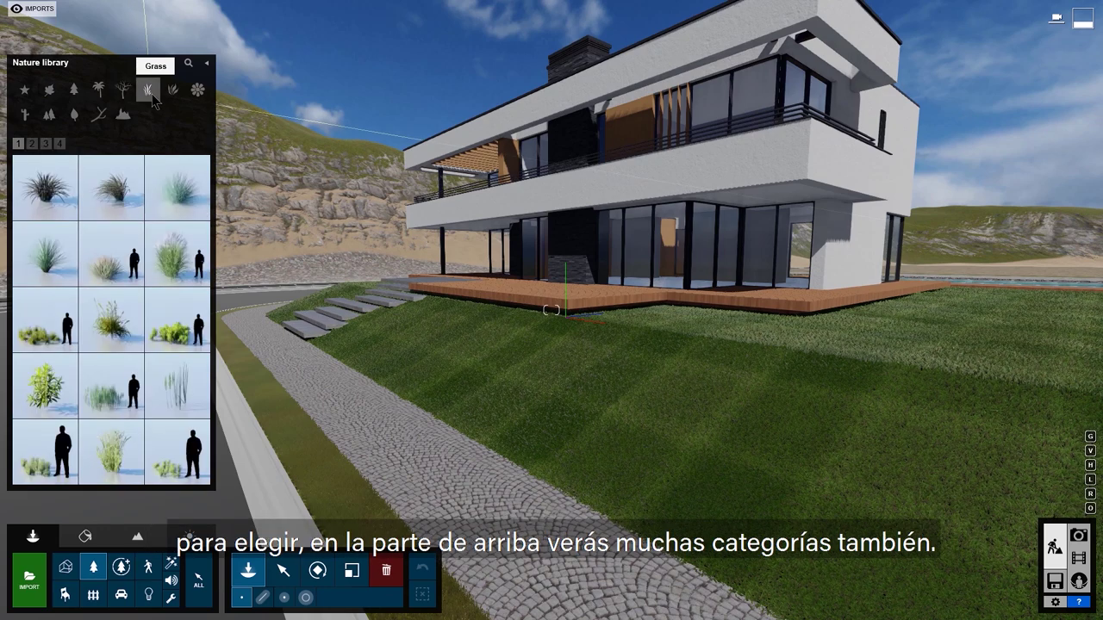
left_click(171, 91)
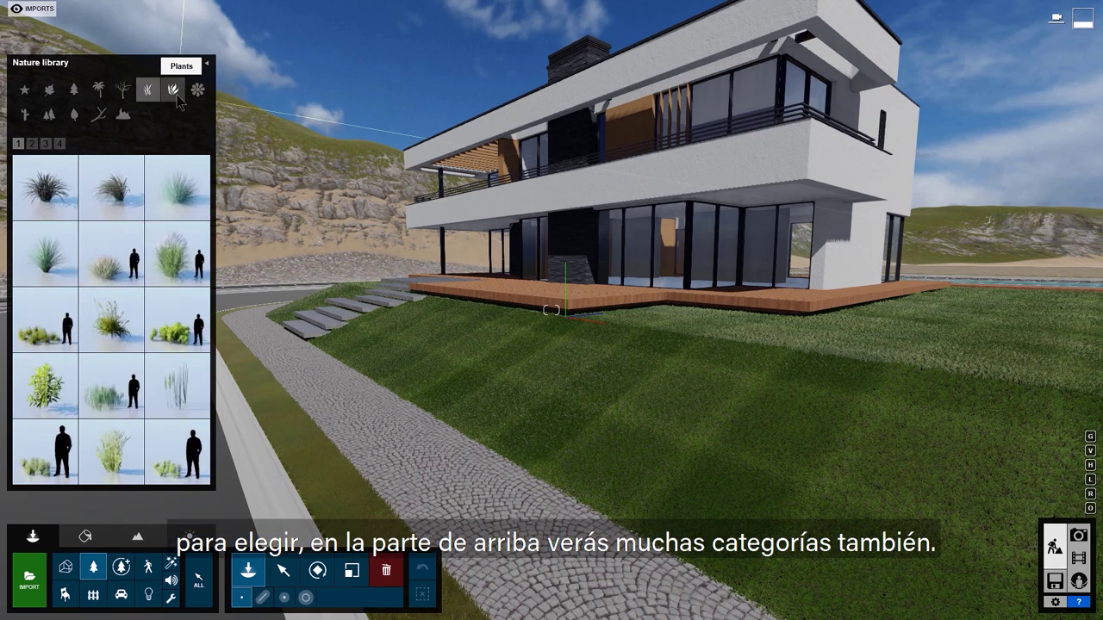
Step: Page through plant pages 2 to 7, then switch to the Fine-detail Nature library
left_click(31, 144)
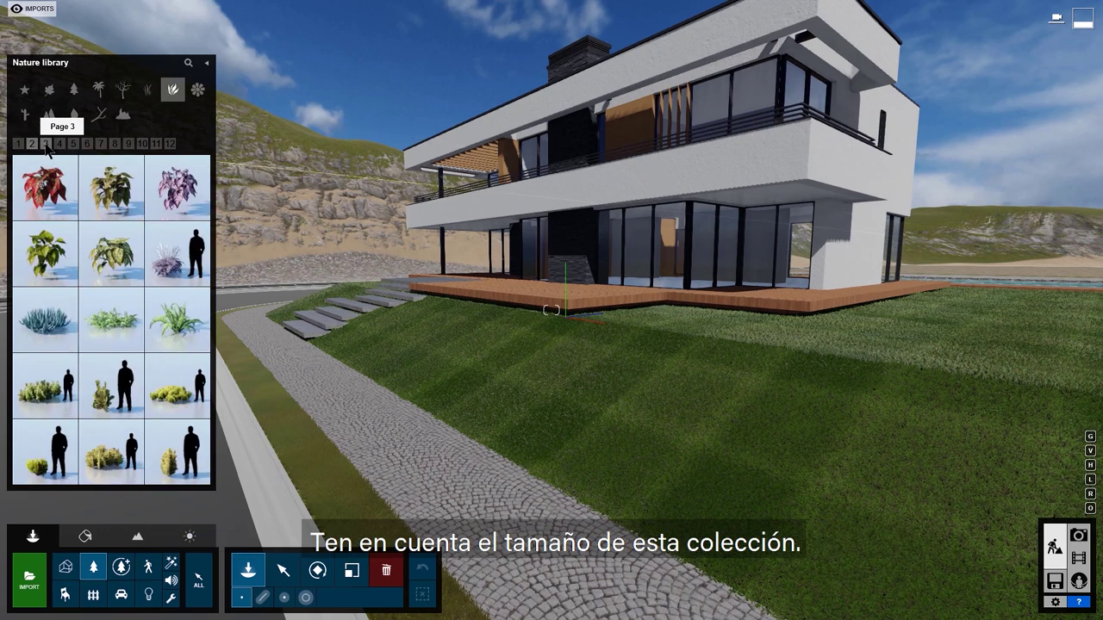
left_click(45, 145)
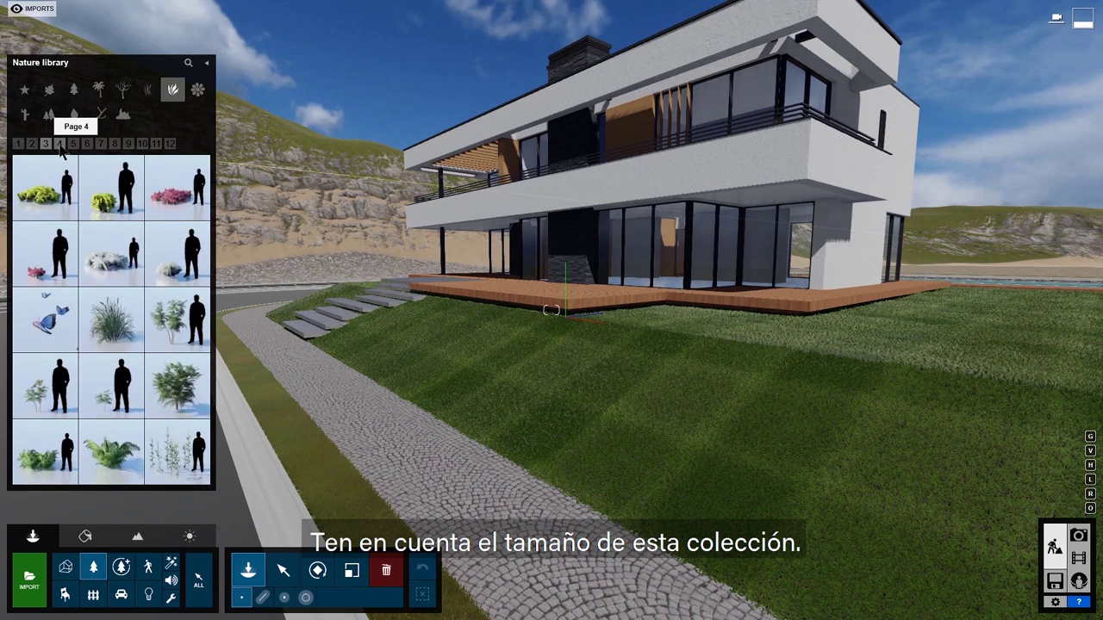
left_click(60, 145)
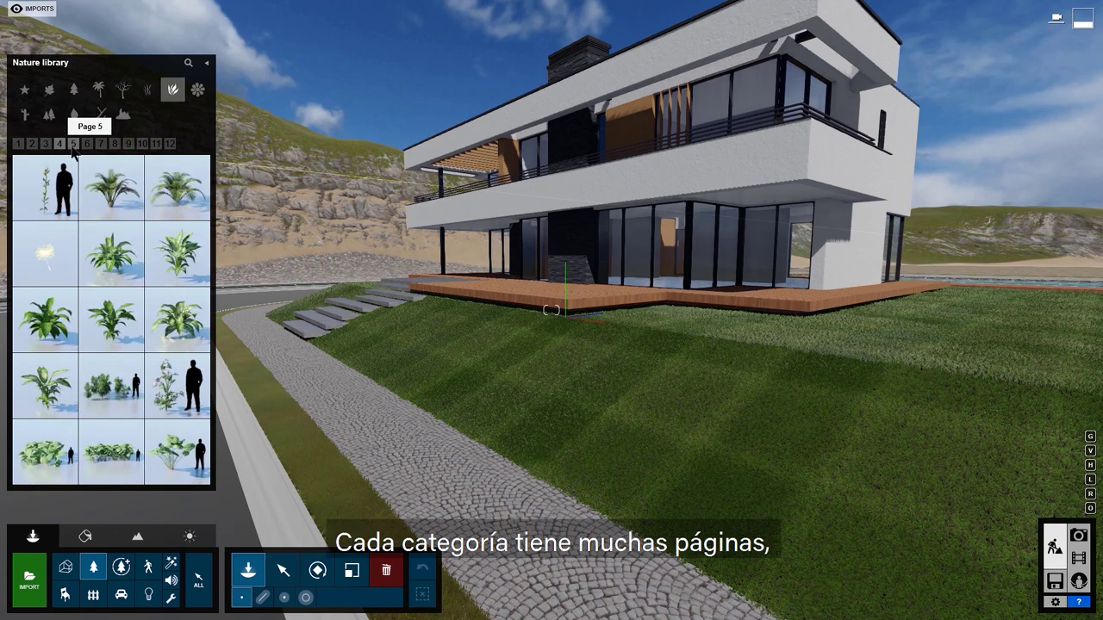
left_click(73, 145)
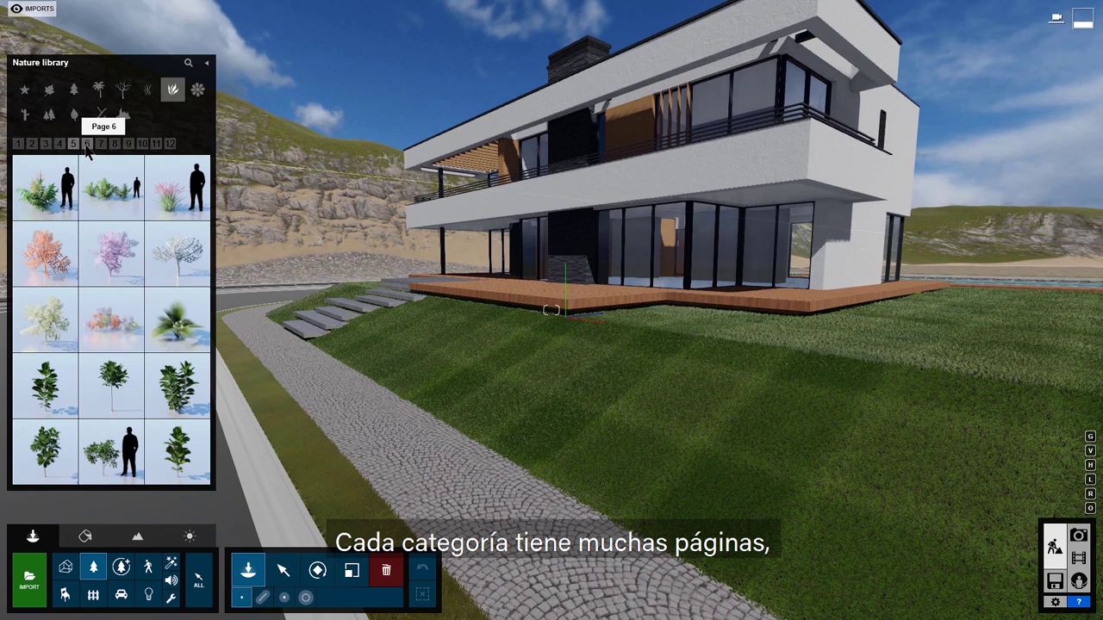
left_click(87, 146)
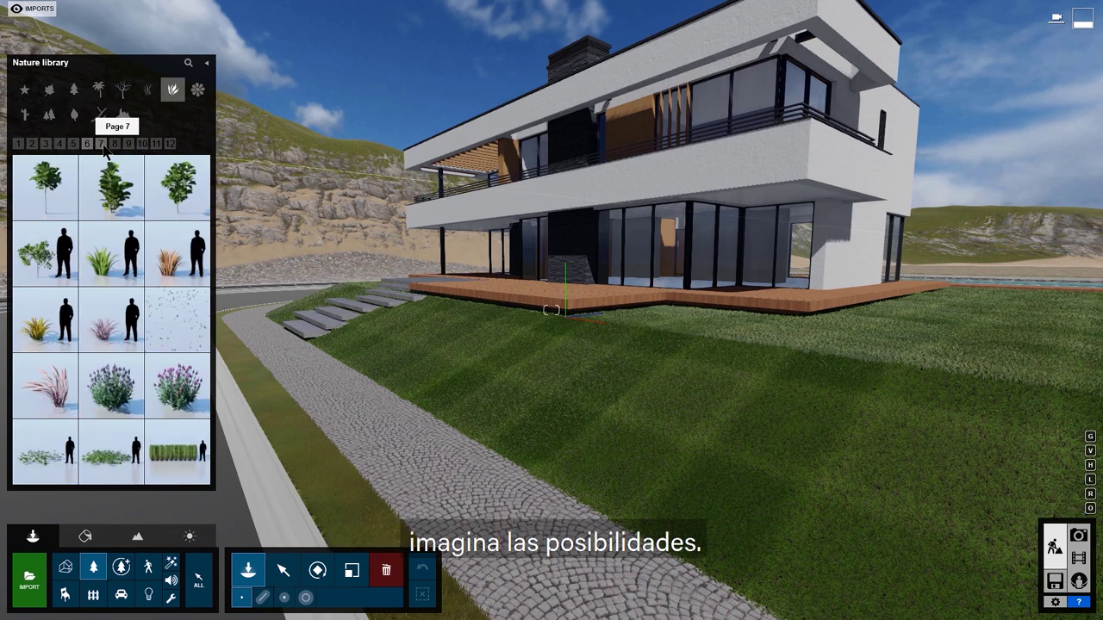
left_click(101, 145)
left_click(122, 567)
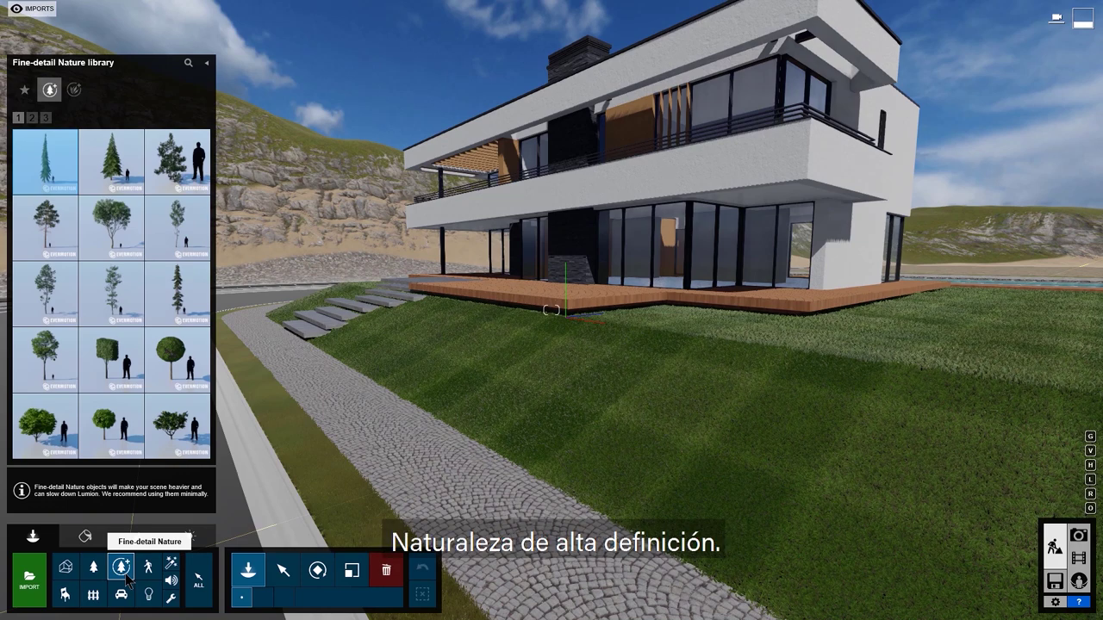
Step: Search for Chestnut and place the tree on the lawn, rotated and enlarged
left_click(188, 63)
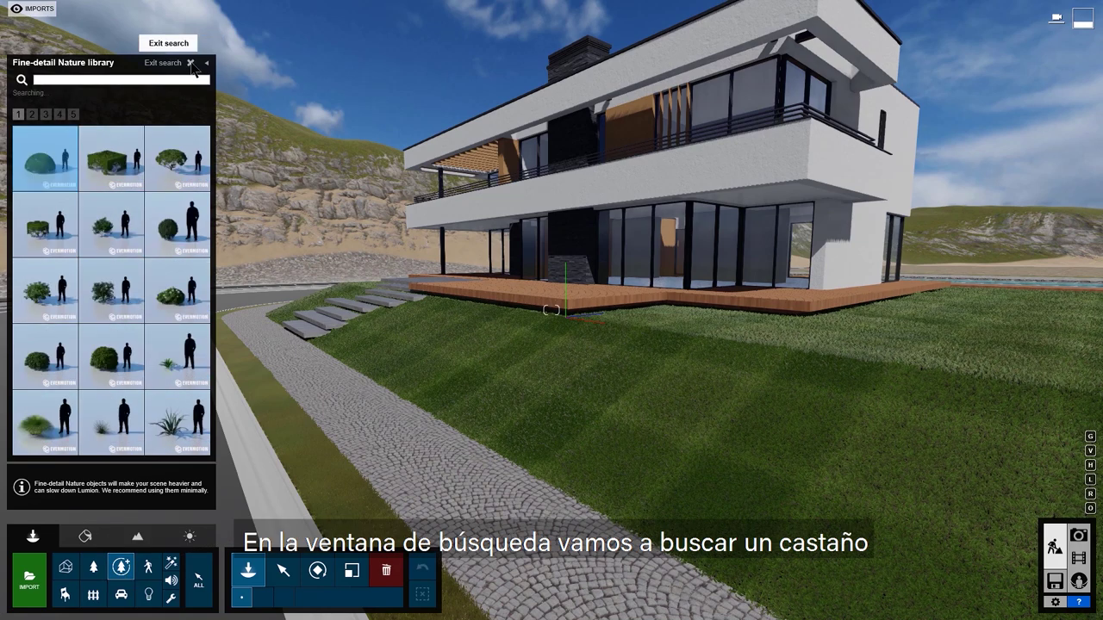
type("C")
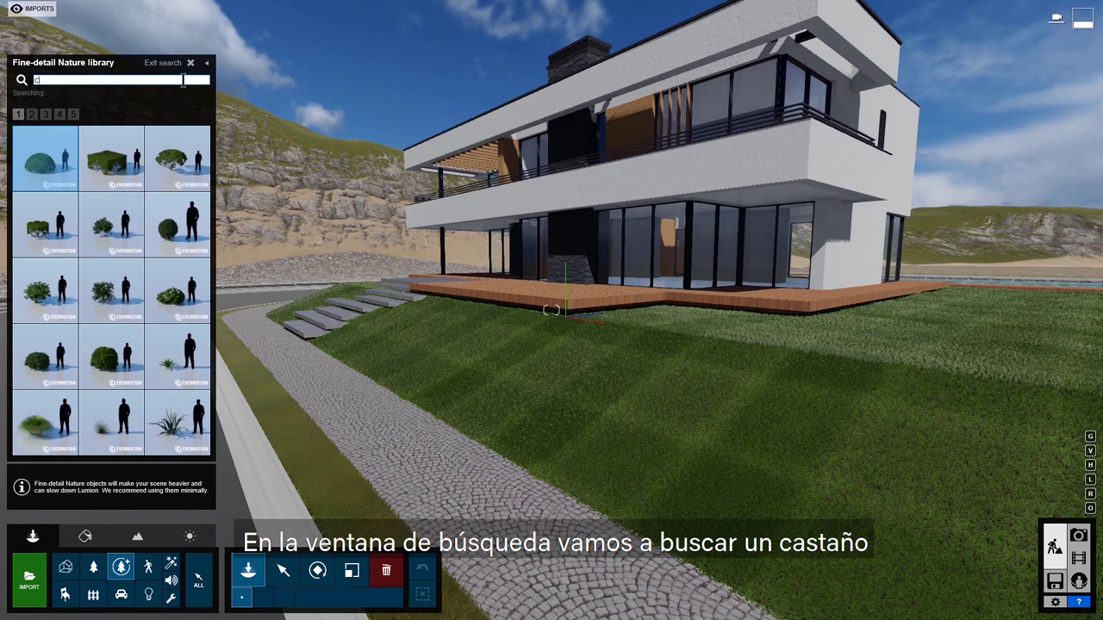
type("hestnut")
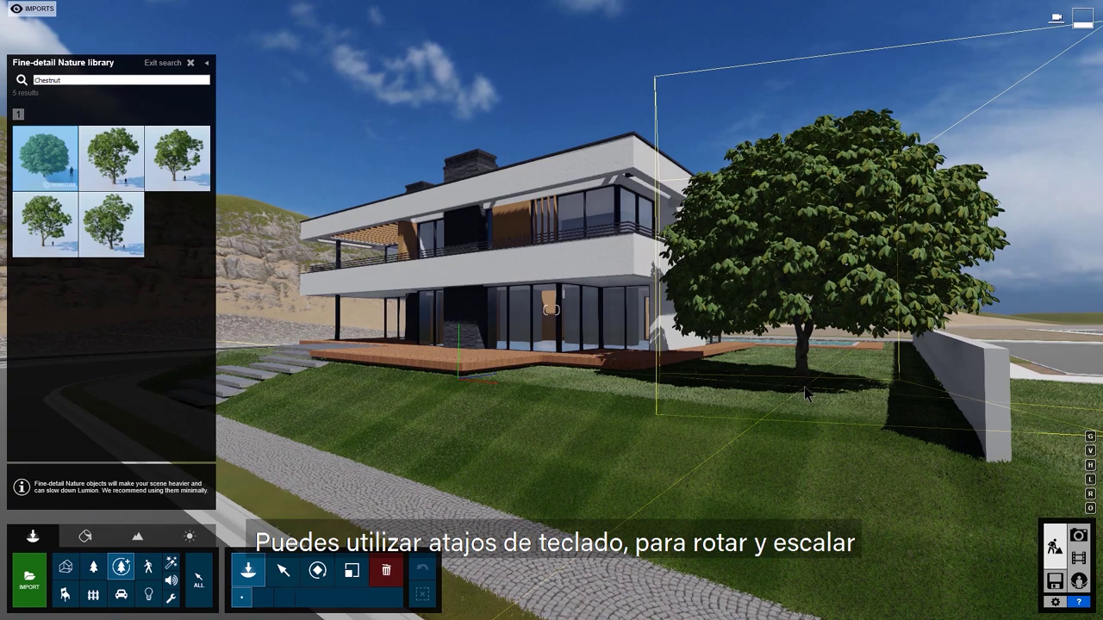
key("r")
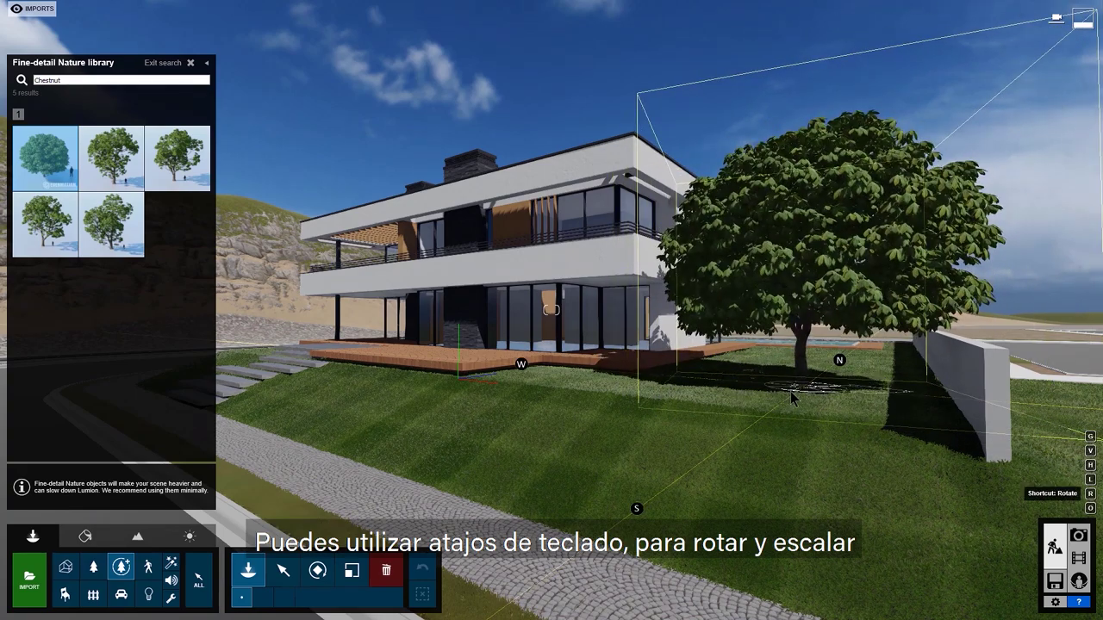
key("l")
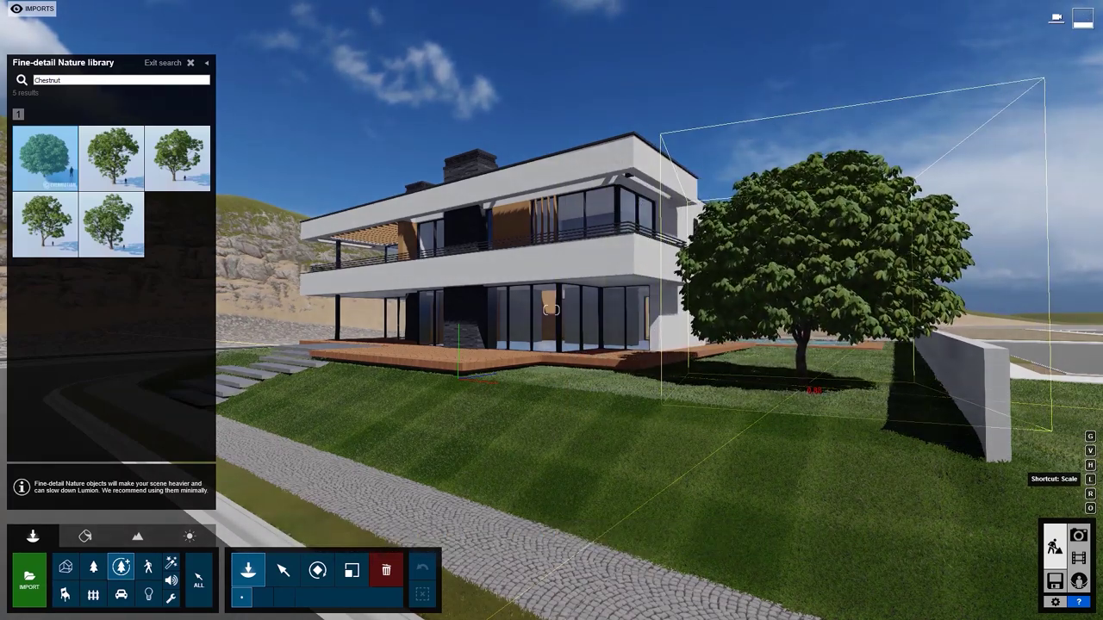
left_click(802, 370)
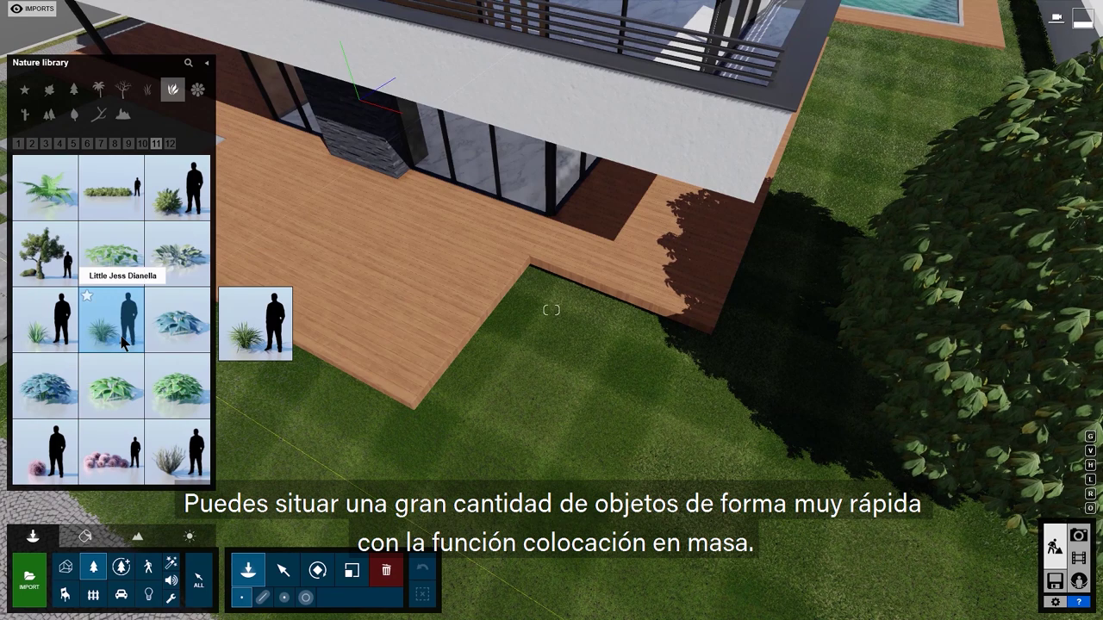
Step: Hide the library and lay a mass-placement plant line from the steps along the deck edge
left_click(207, 67)
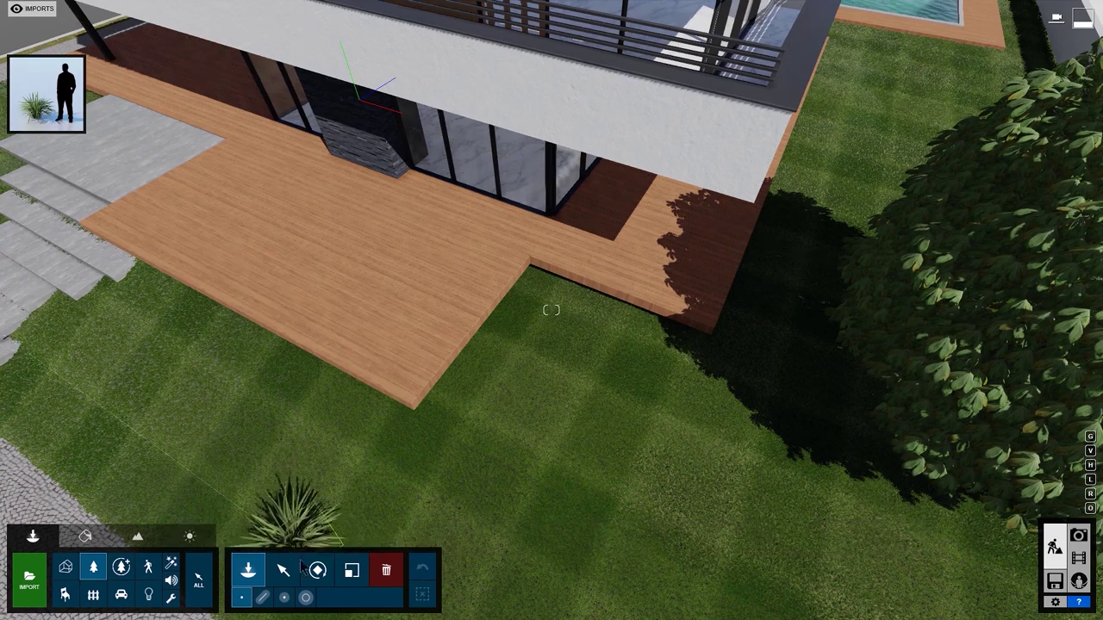
left_click(263, 597)
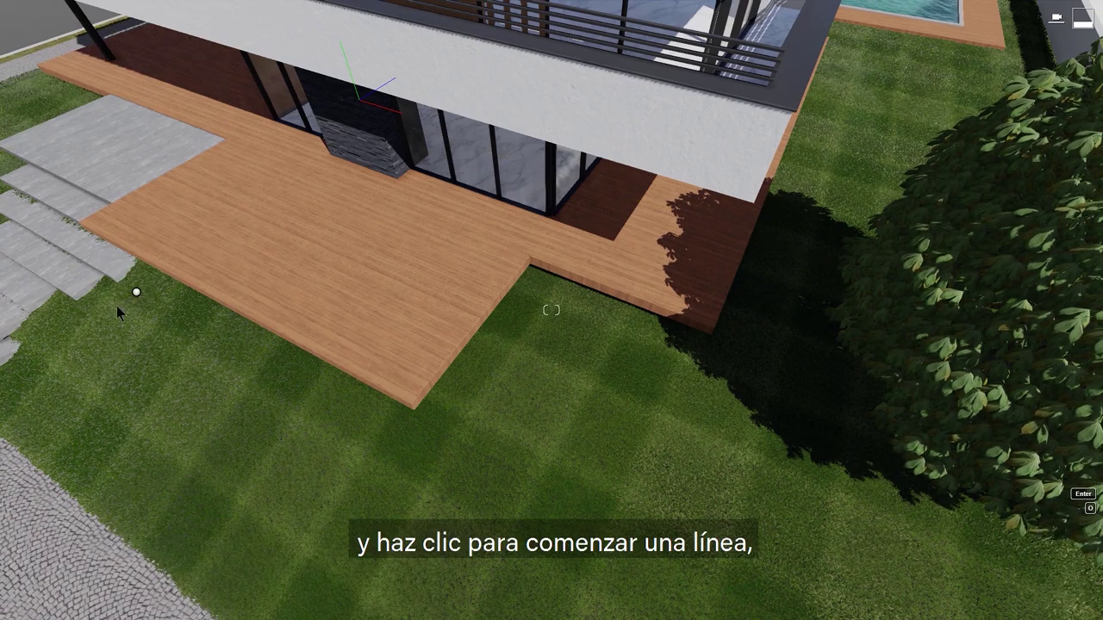
left_click(136, 293)
left_click(427, 454)
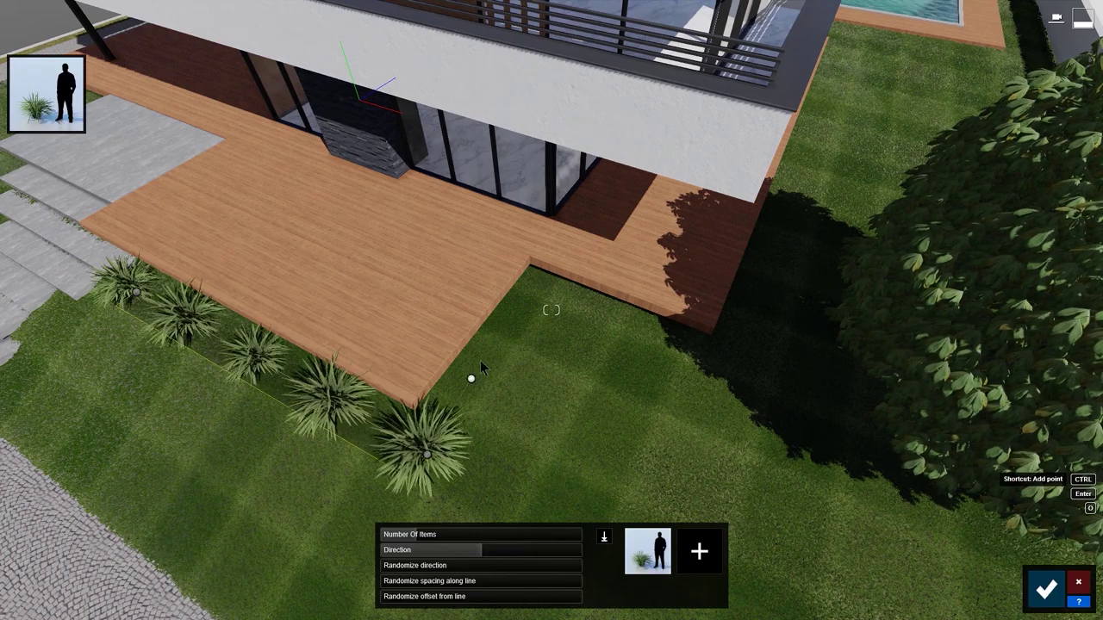
left_click(542, 300, "ctrl")
left_click(727, 378, "ctrl")
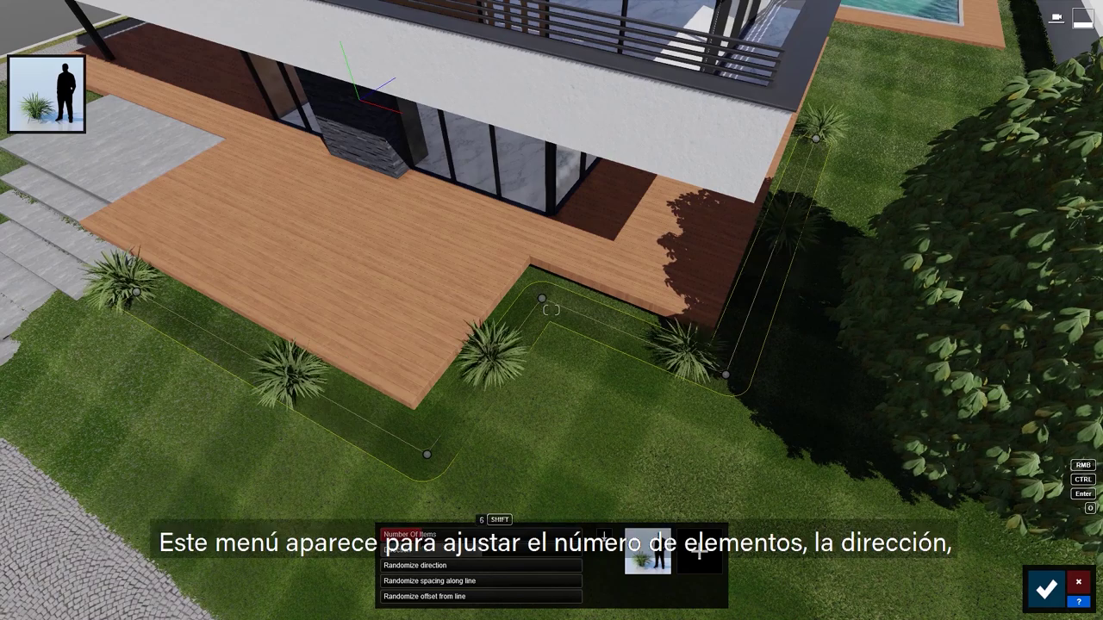
Step: Adjust the item count and randomisation, then mix SagoPalmSmall 002 palms into the line
scroll(816, 139, "up", 10, "shift")
scroll(815, 139, "down", 14, "shift")
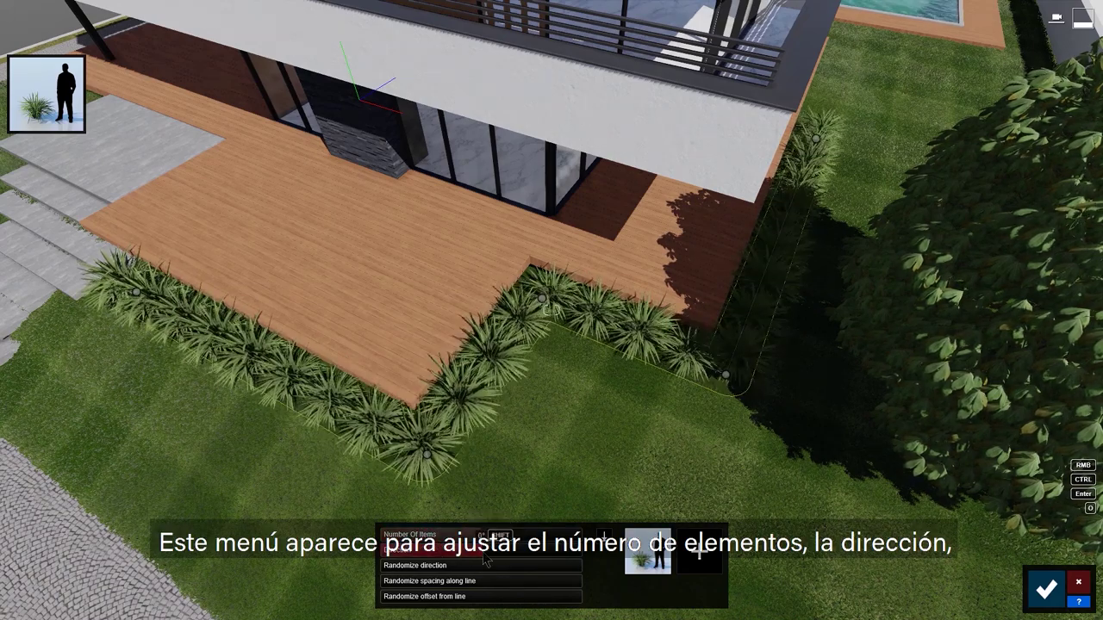
scroll(456, 565, "up", 2, "shift")
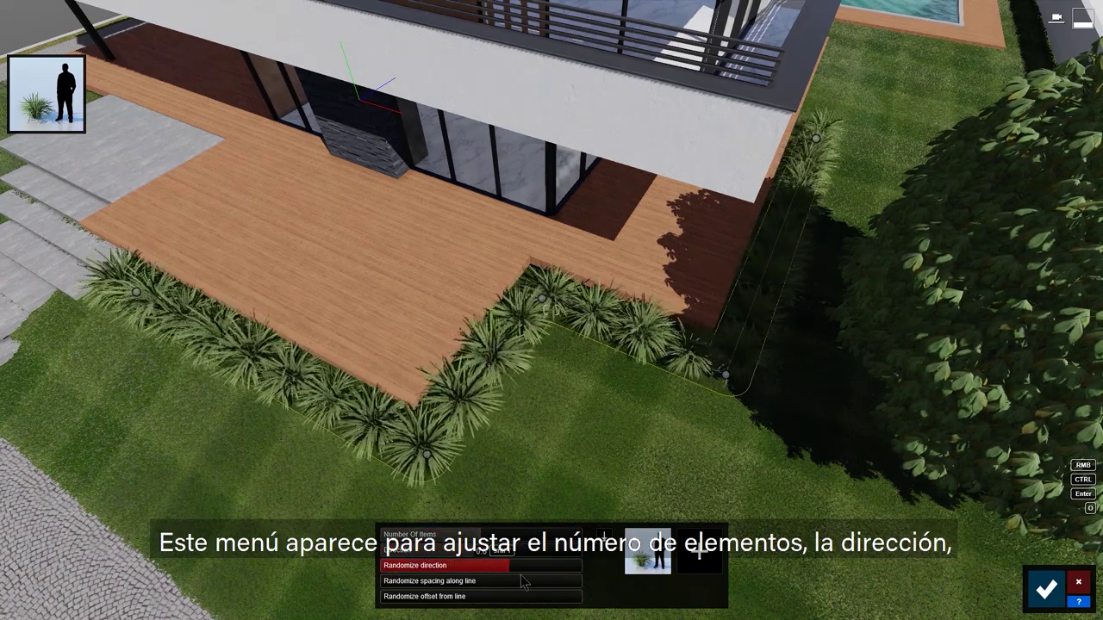
scroll(402, 583, "up", 5, "shift")
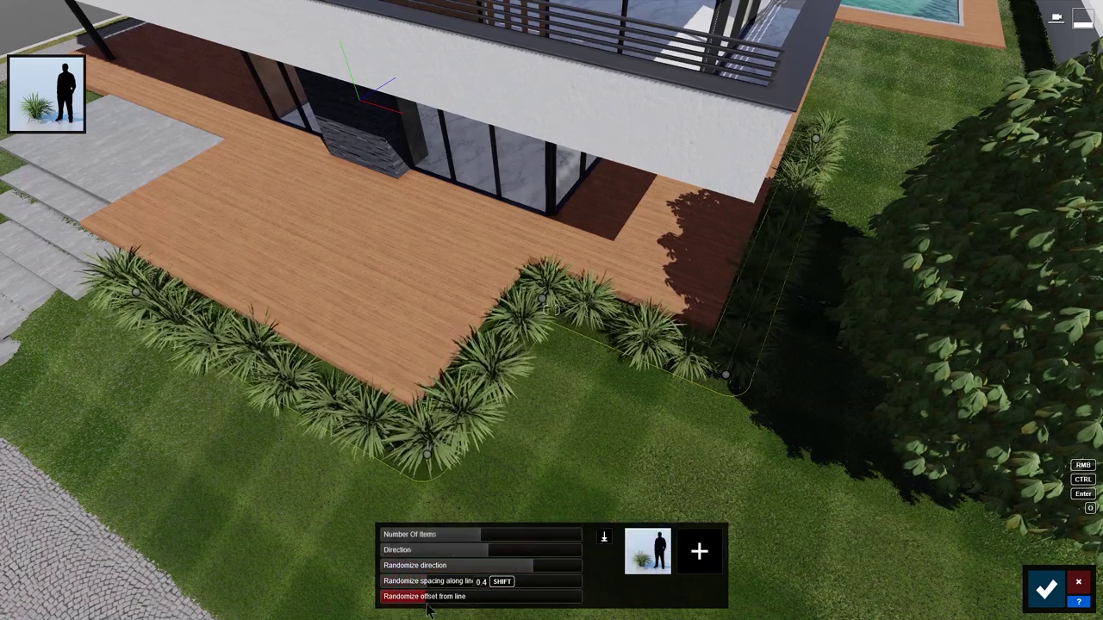
left_click(699, 553)
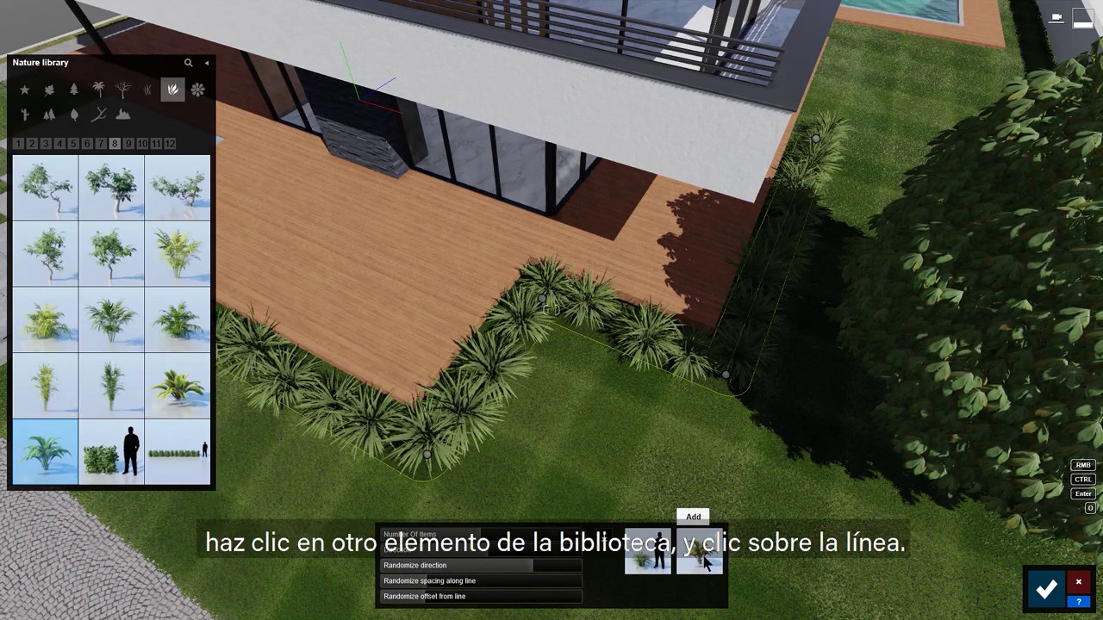
left_click(705, 562)
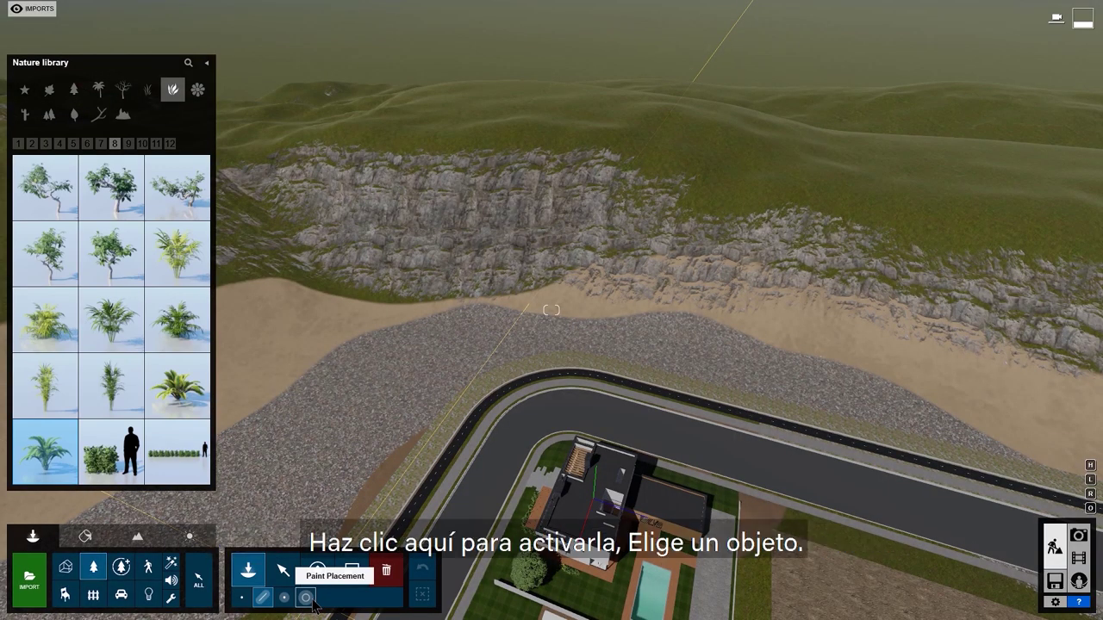
Step: Paint dense bands of a broadleaf tree across the hillside at raised density
left_click(306, 598)
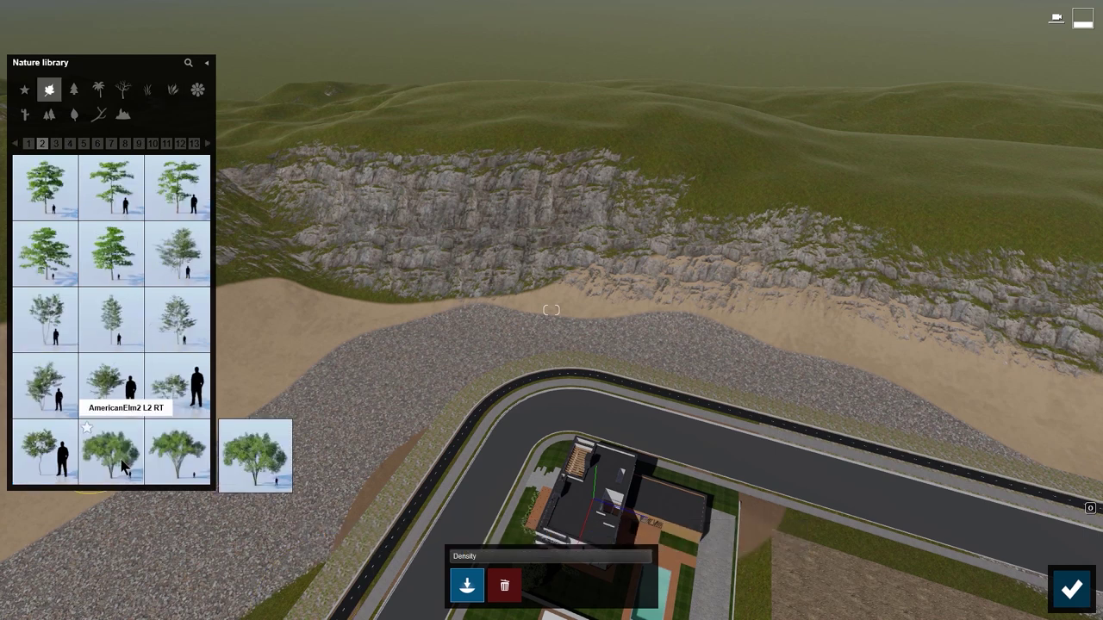
left_click(123, 466)
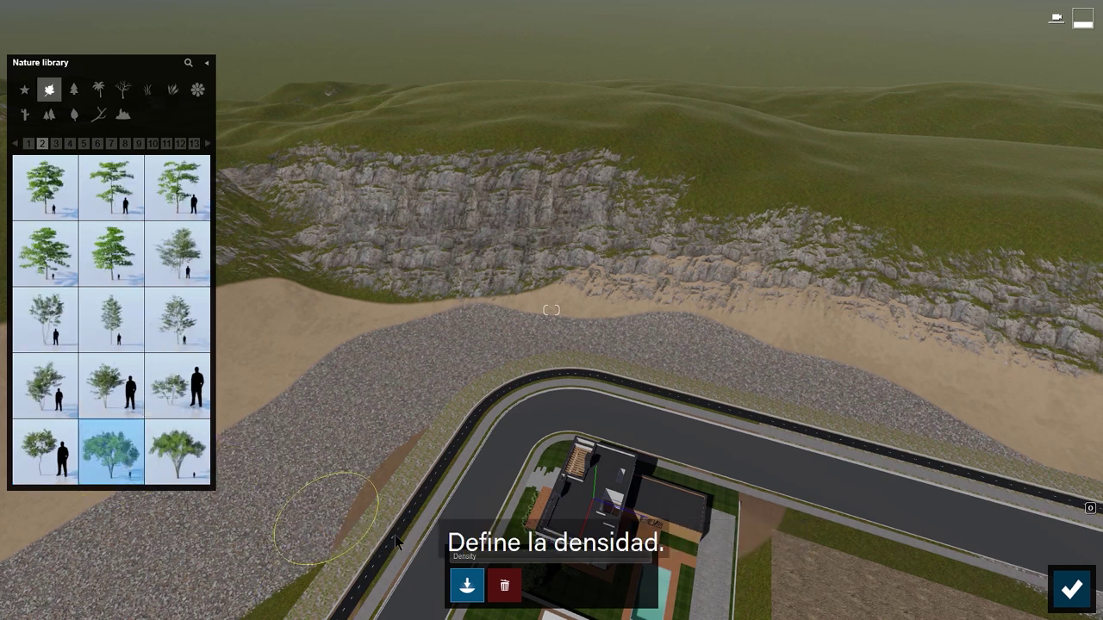
left_click(621, 558)
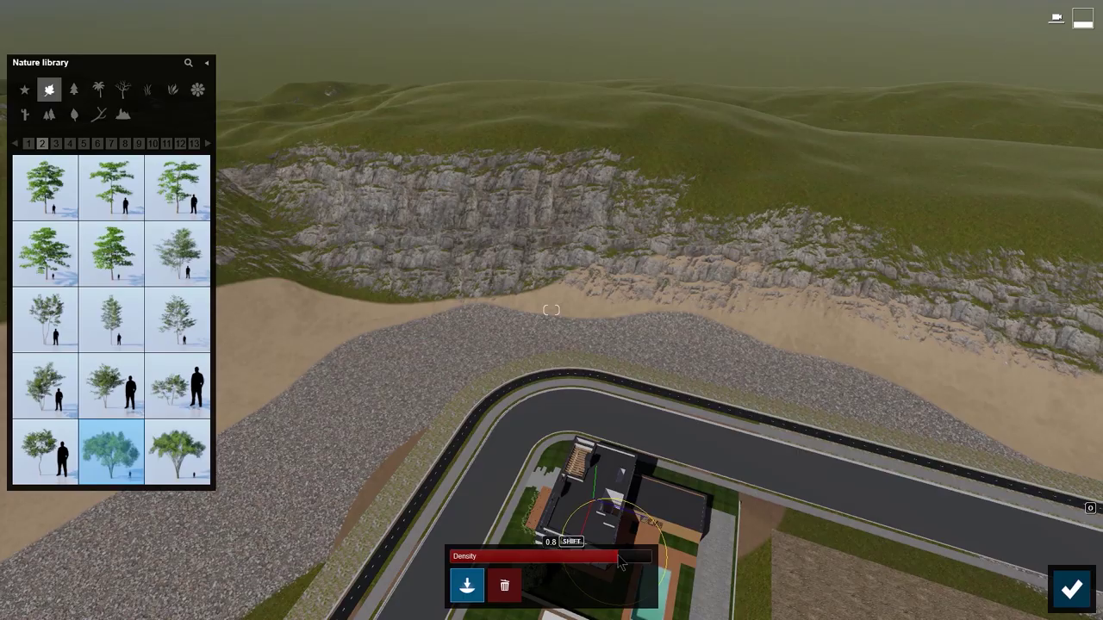
mouse_move(276, 316)
left_mouse_down()
mouse_move(801, 374)
mouse_move(484, 366)
mouse_move(232, 423)
mouse_move(104, 551)
left_mouse_up()
mouse_move(655, 103)
left_mouse_down()
mouse_move(865, 168)
mouse_move(651, 101)
mouse_move(250, 172)
mouse_move(475, 181)
mouse_move(965, 226)
mouse_move(773, 279)
left_mouse_up()
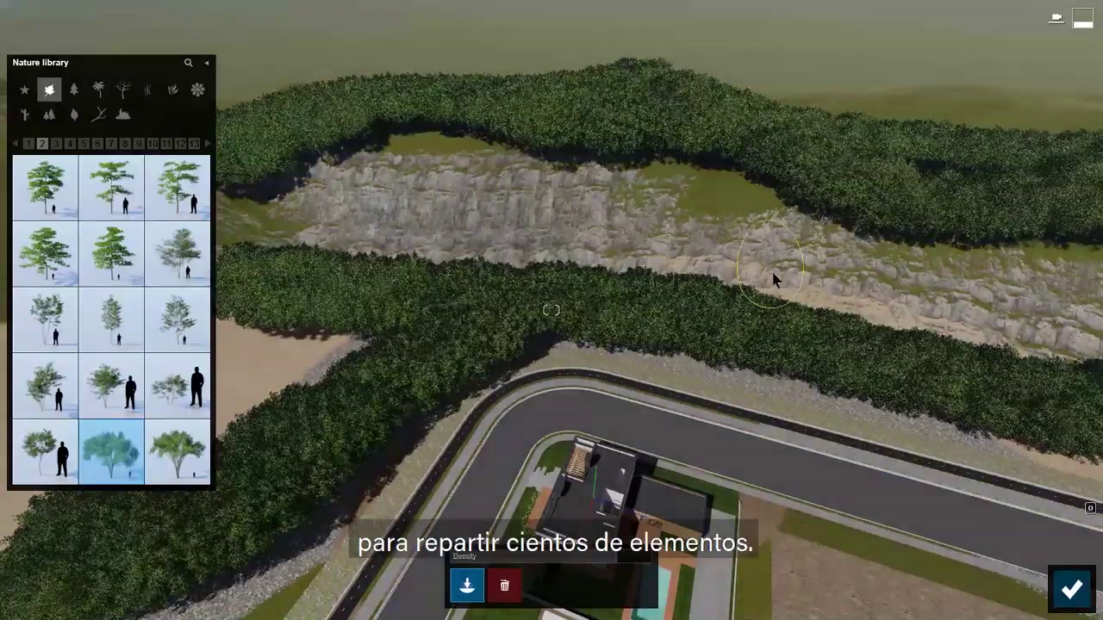
Step: Erase parts of the tree bands into scattered clumps and confirm the placement
left_click(504, 586)
mouse_move(157, 558)
left_mouse_down()
mouse_move(302, 370)
mouse_move(1039, 129)
mouse_move(1017, 396)
mouse_move(723, 437)
left_mouse_up()
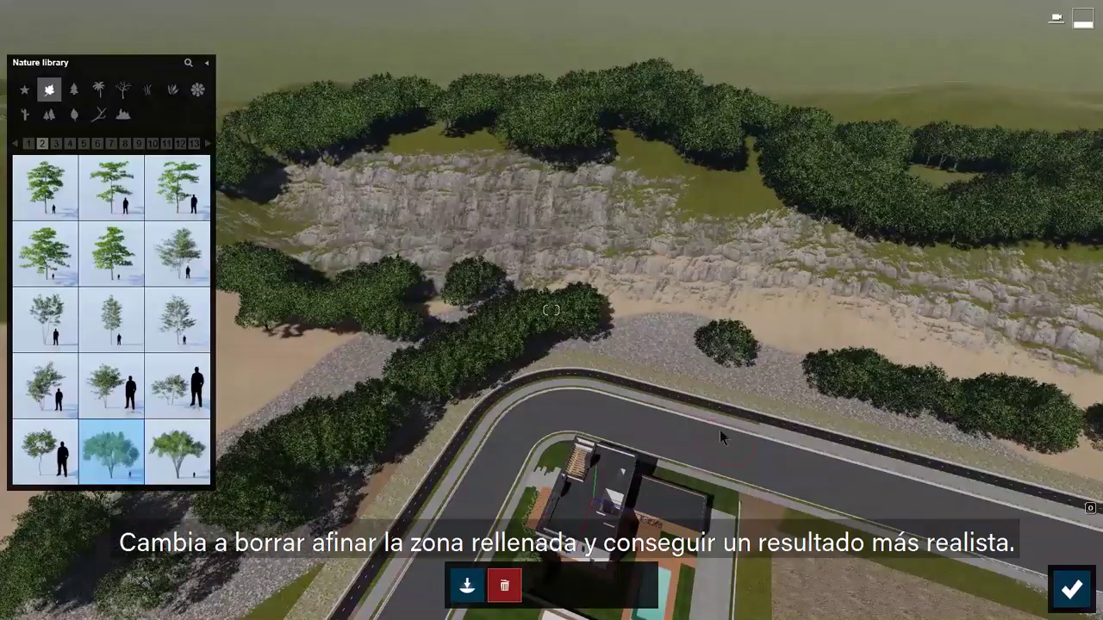
left_click(1082, 600)
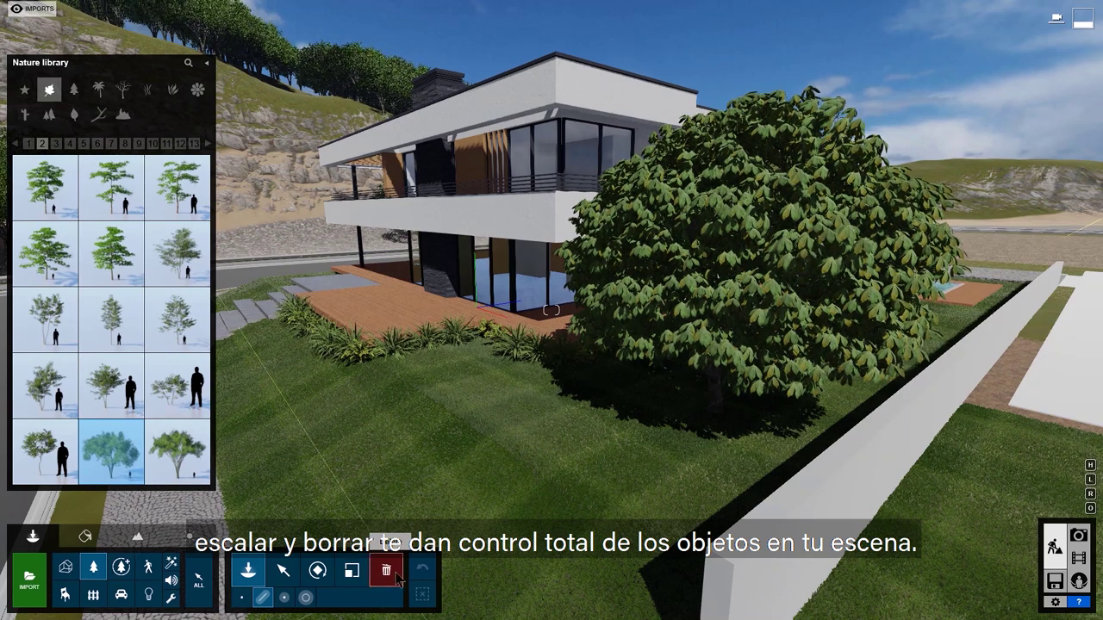
Step: Select the chestnut tree and set its Transparency to 0.5
left_click(204, 596)
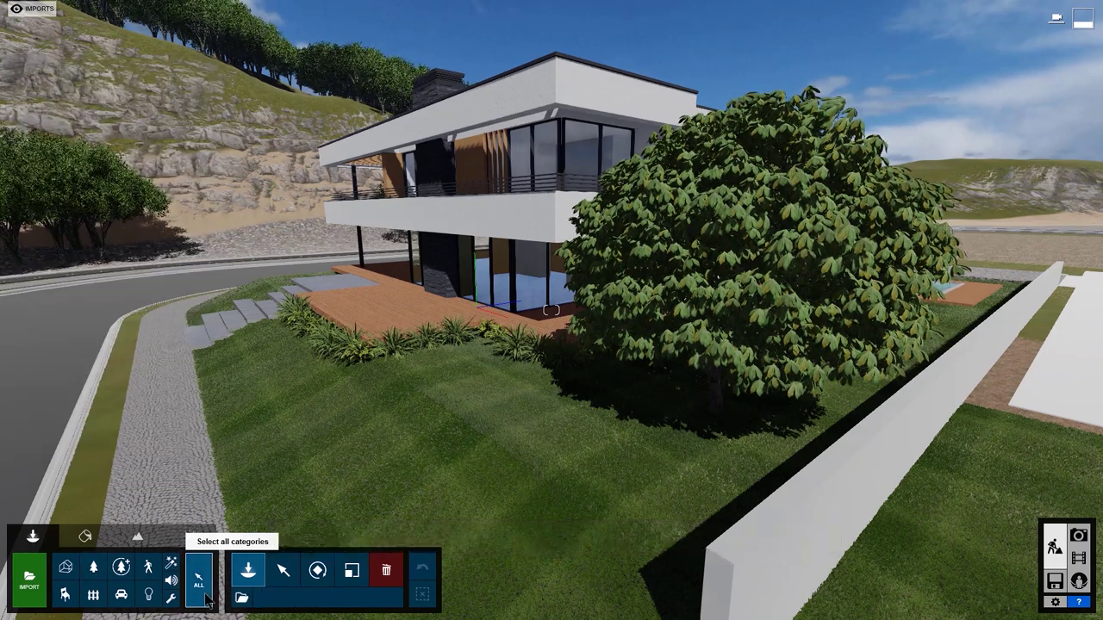
left_click(294, 580)
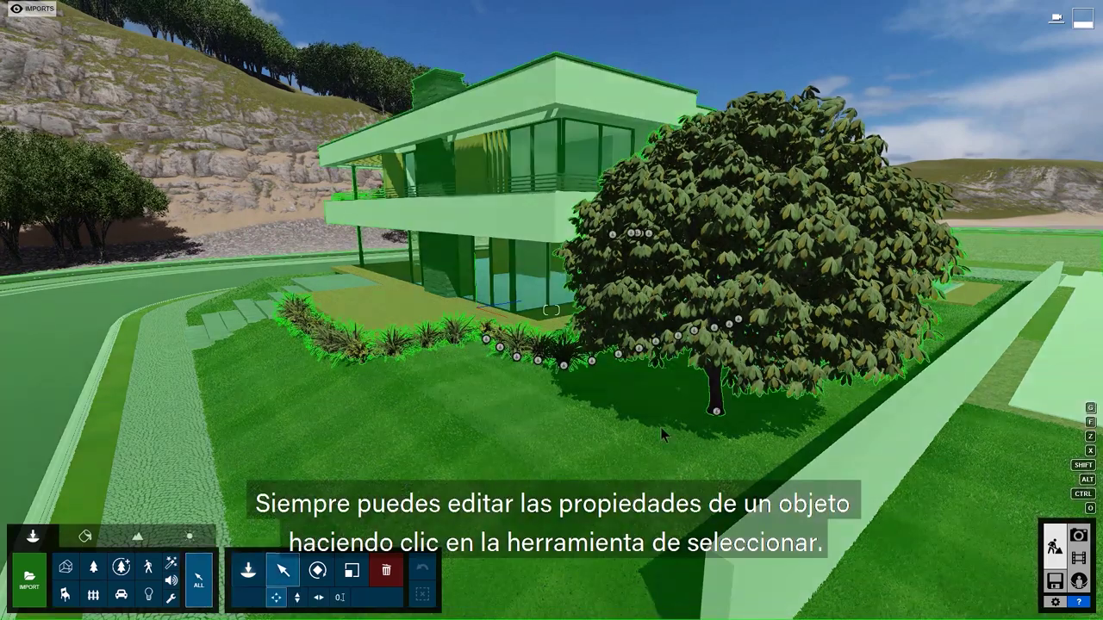
left_click(713, 418)
left_click(715, 417)
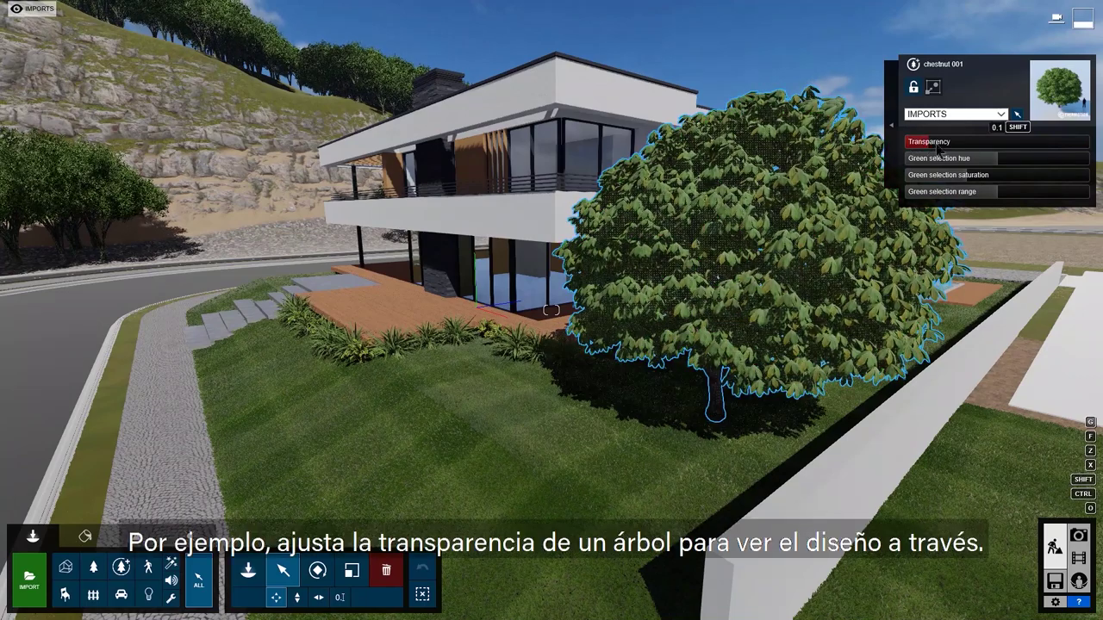
left_click_drag(916, 144, 1038, 163)
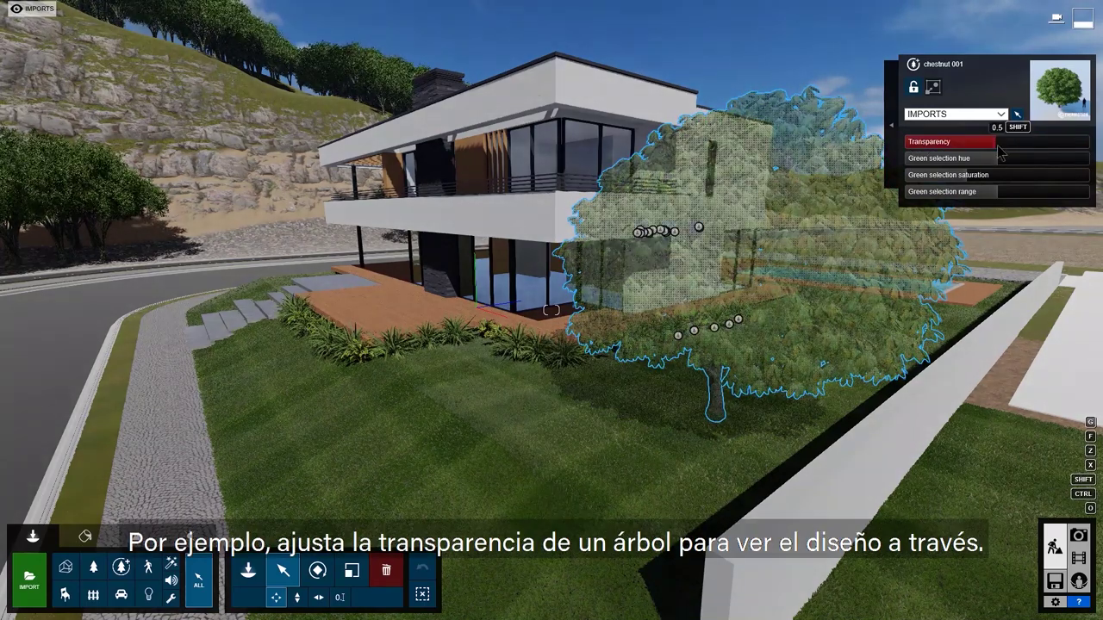
Step: Deselect the semi-transparent tree and the border plants
left_click(422, 595)
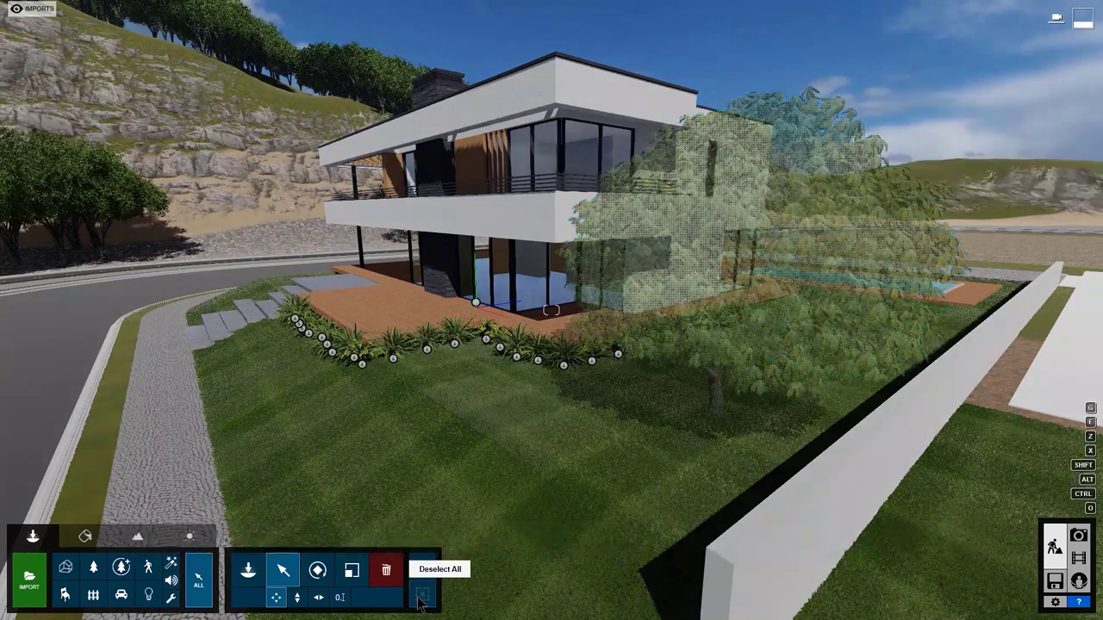
left_click(420, 597)
mouse_move(52, 17)
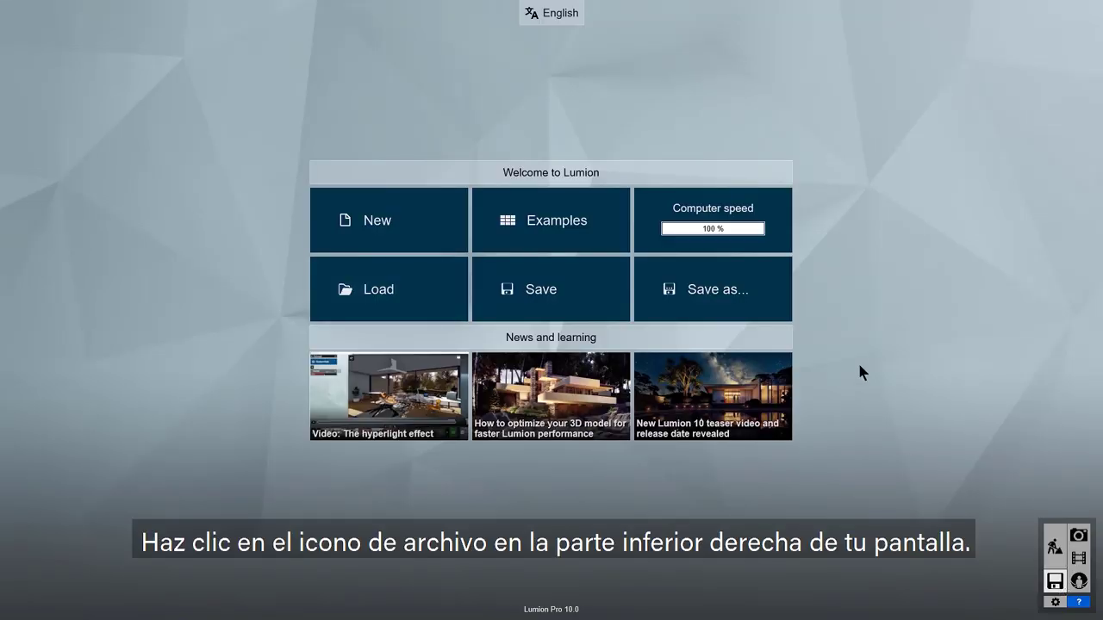
Step: Load the Villa Van Manen example from the Examples gallery
left_click(571, 223)
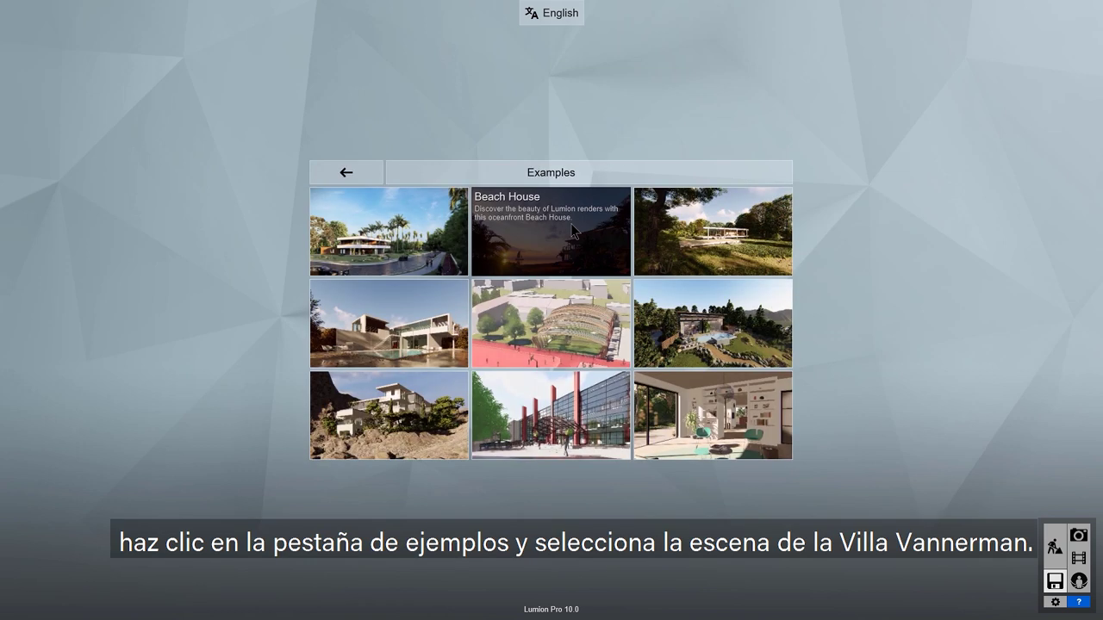
left_click(447, 243)
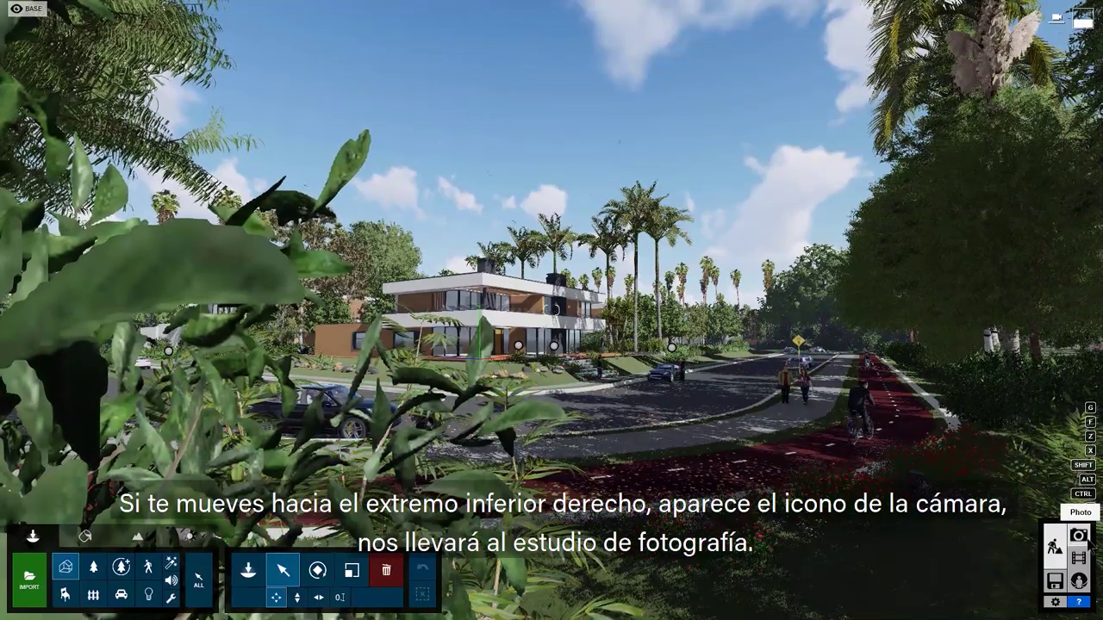
Step: In Photo mode, raise the camera and move it toward the house to frame the street view
left_click(1079, 536)
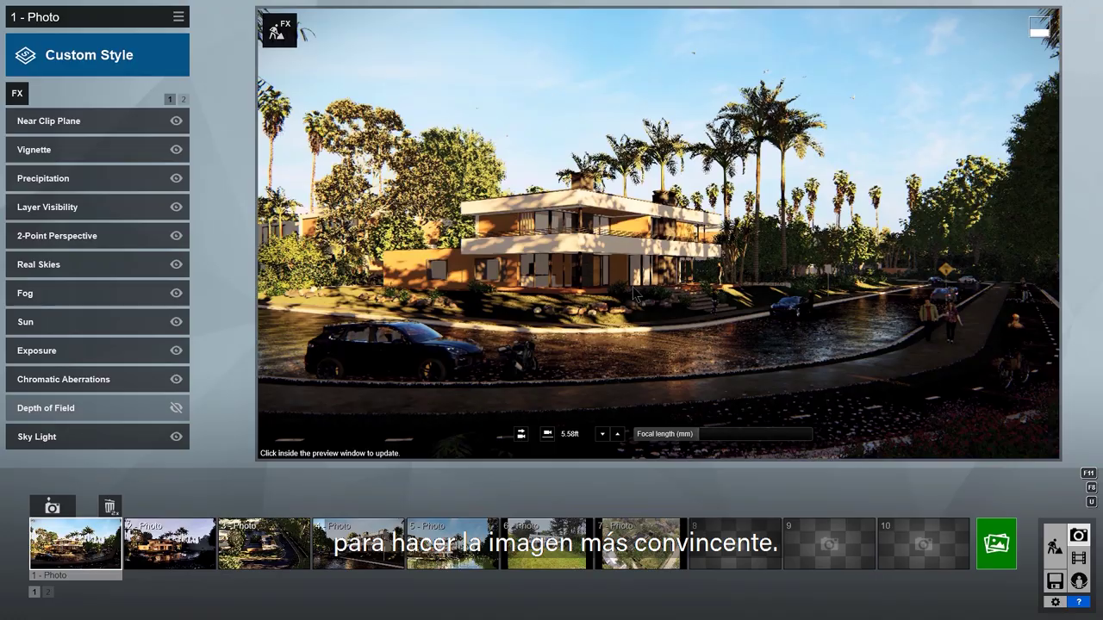
key("q")
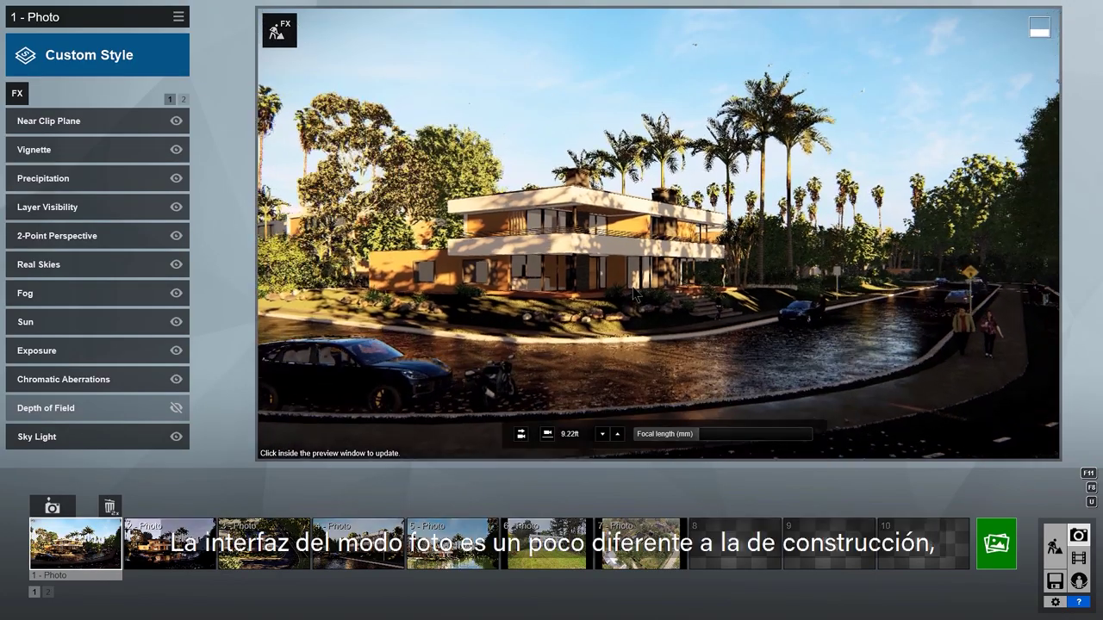
key("w")
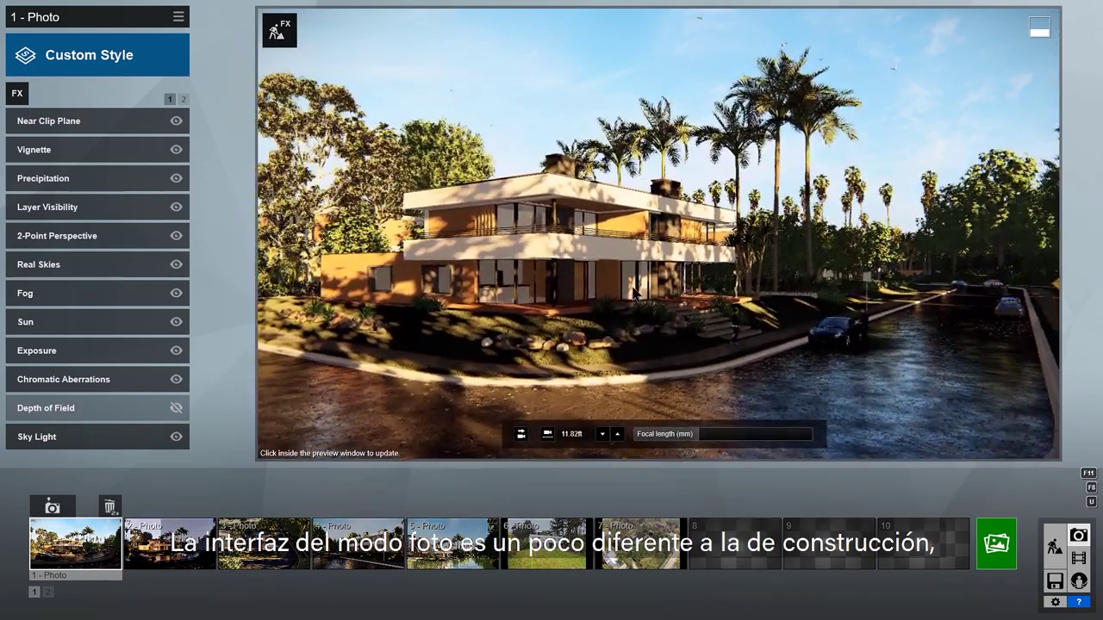
key("a")
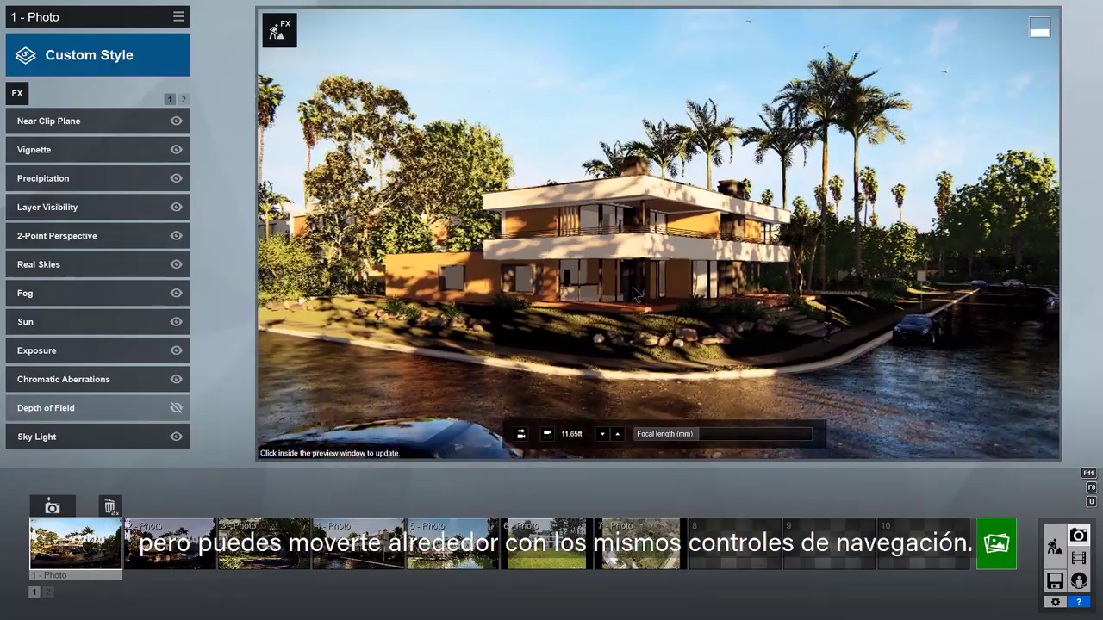
key("d")
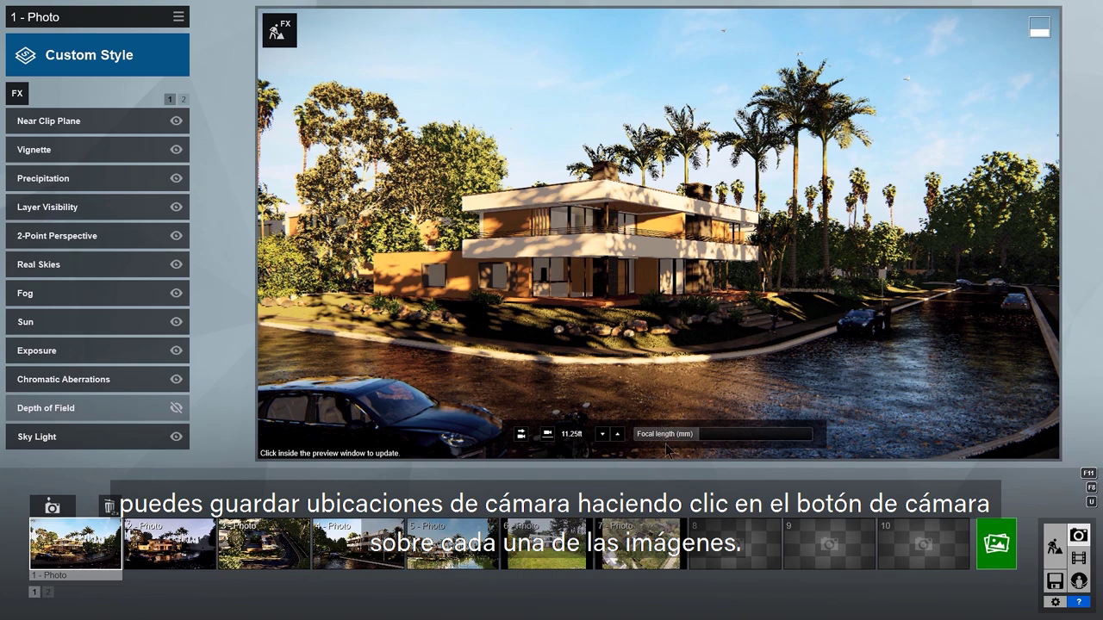
Step: Store the view as photo 8, jump to photo 1, and render a high-quality preview
mouse_move(726, 573)
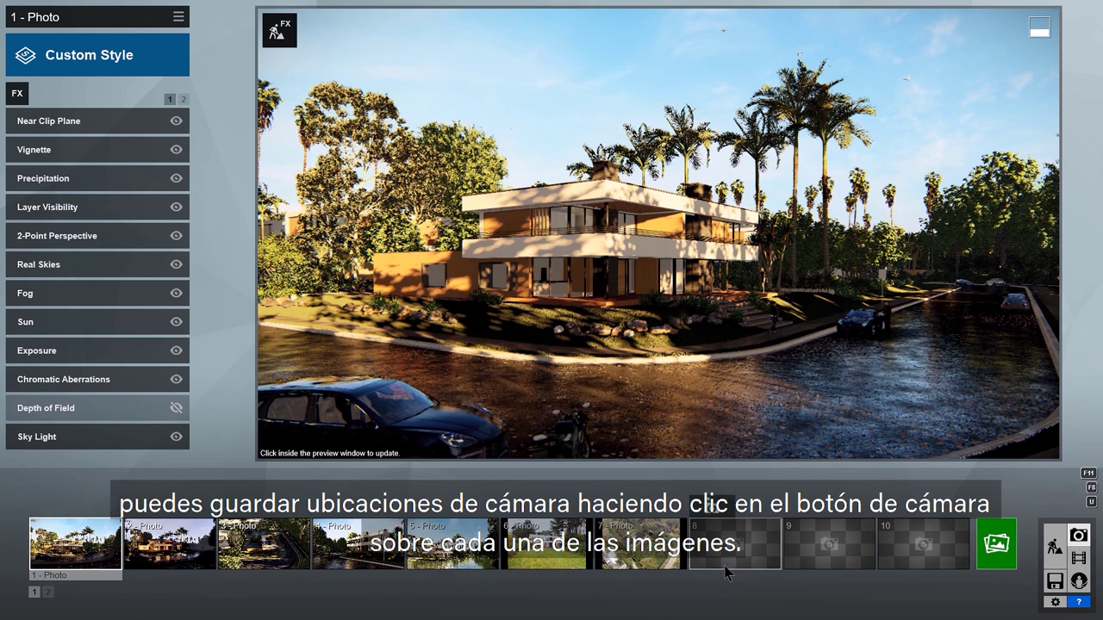
left_click(724, 512)
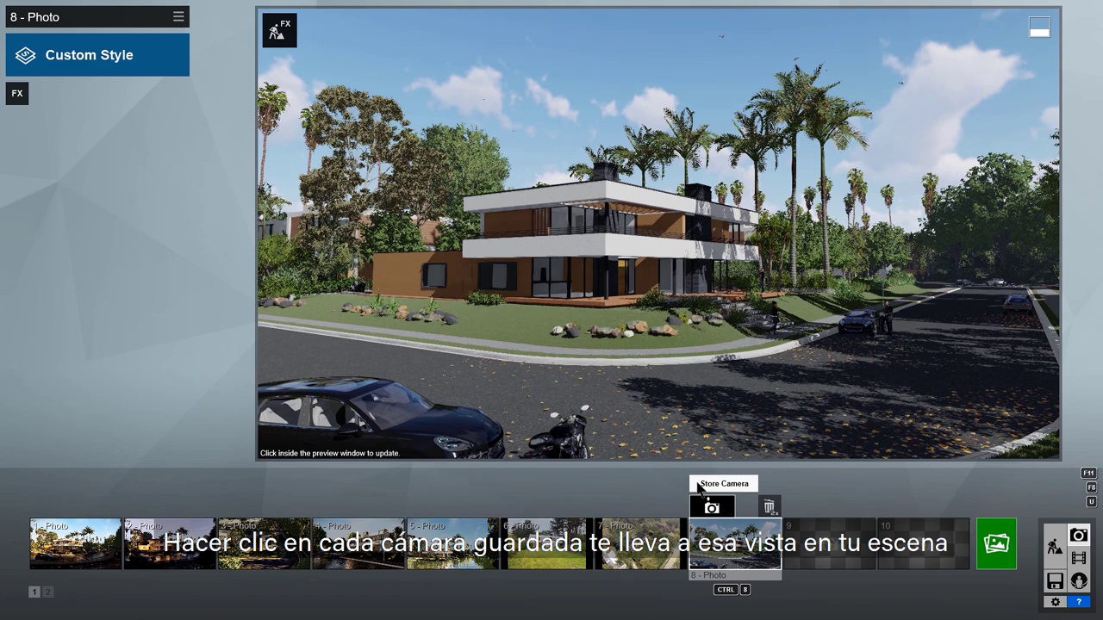
left_click(61, 560)
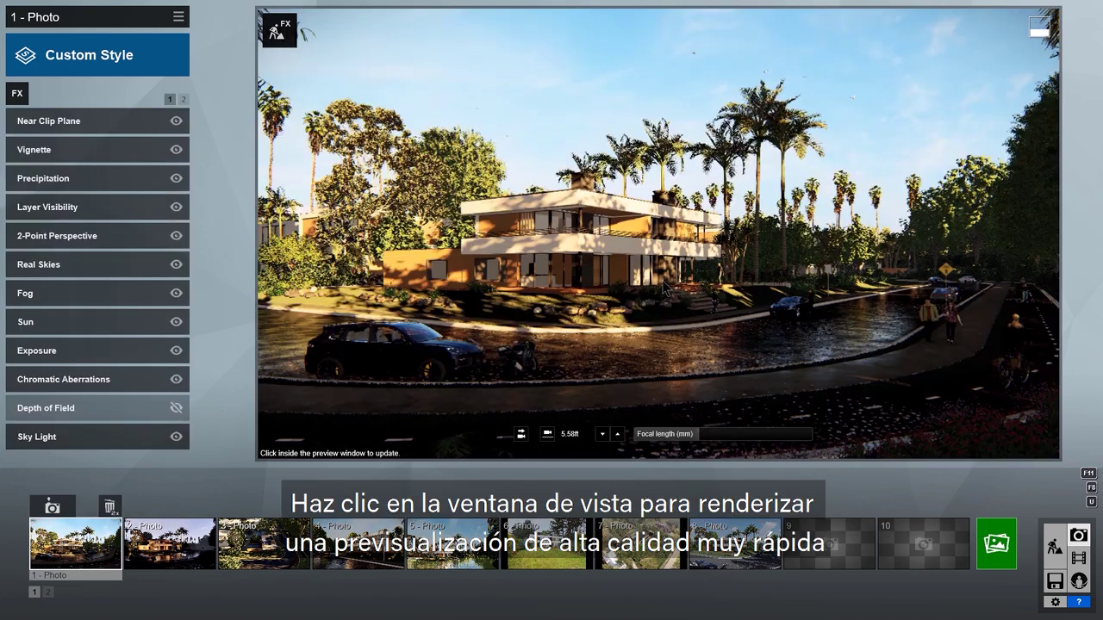
left_click(664, 287)
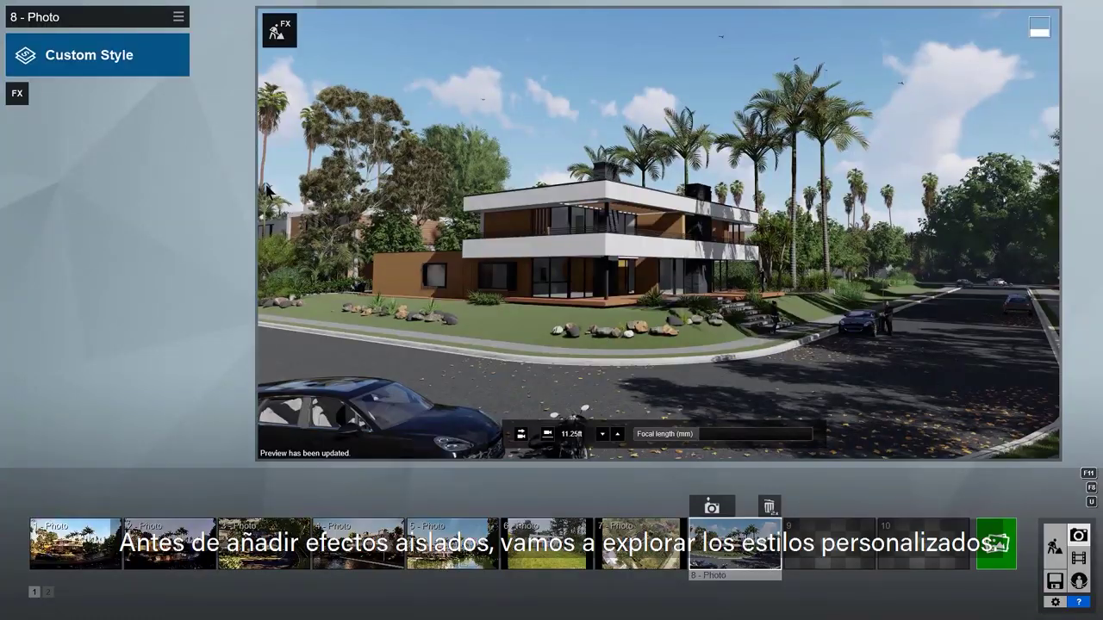
left_click(159, 65)
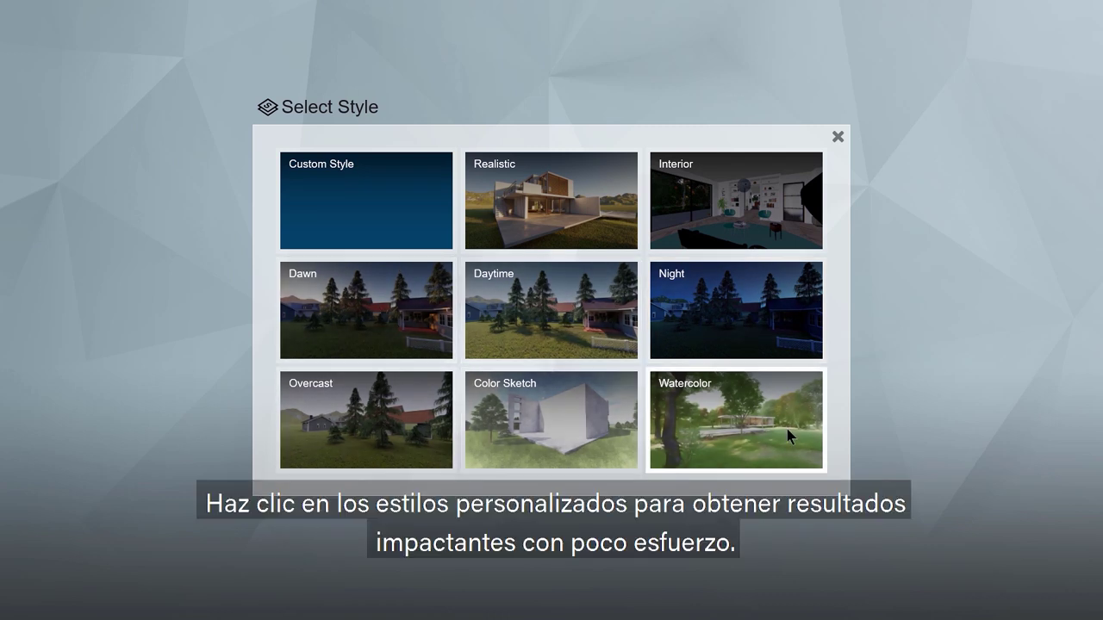
left_click(609, 226)
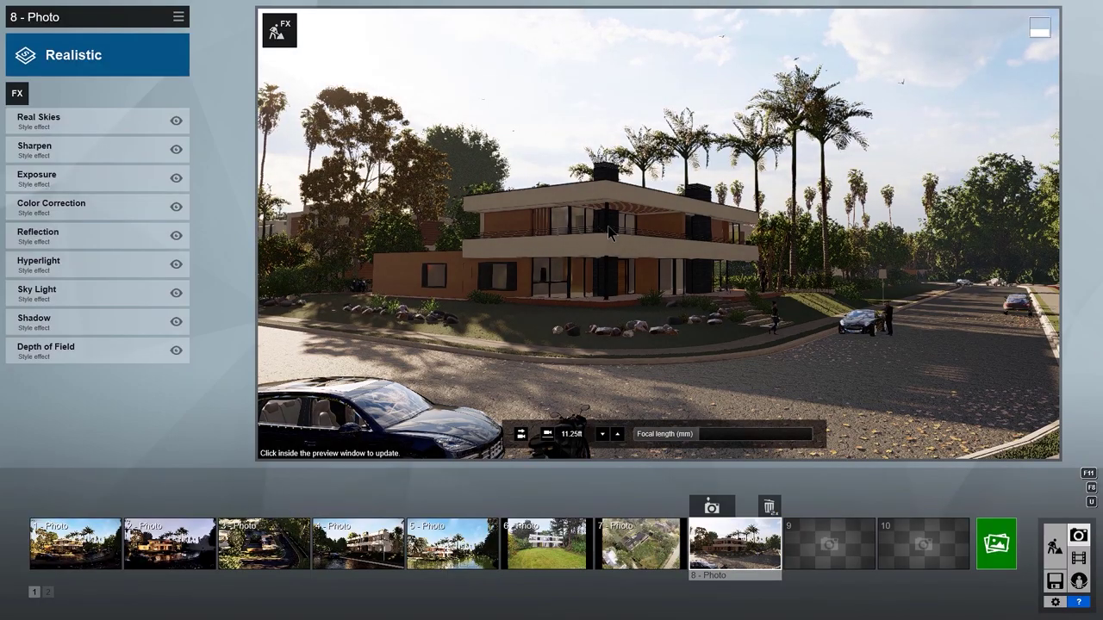
left_click(677, 392)
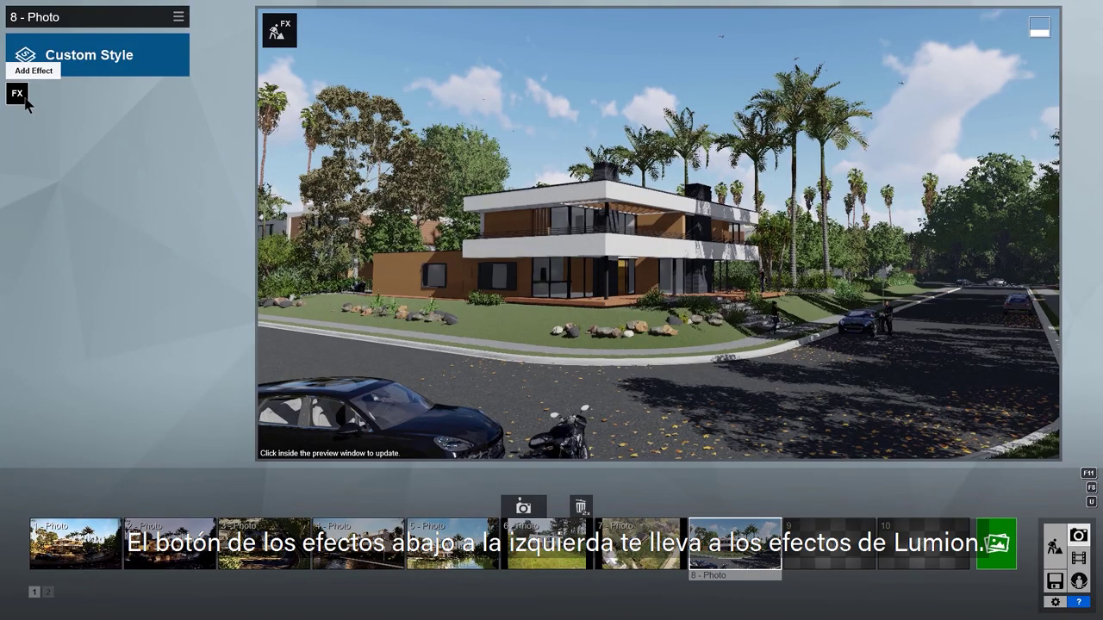
Step: Browse the photo effect categories from Sun to Advanced, then add Real Skies showing its Cloudy skies
left_click(24, 98)
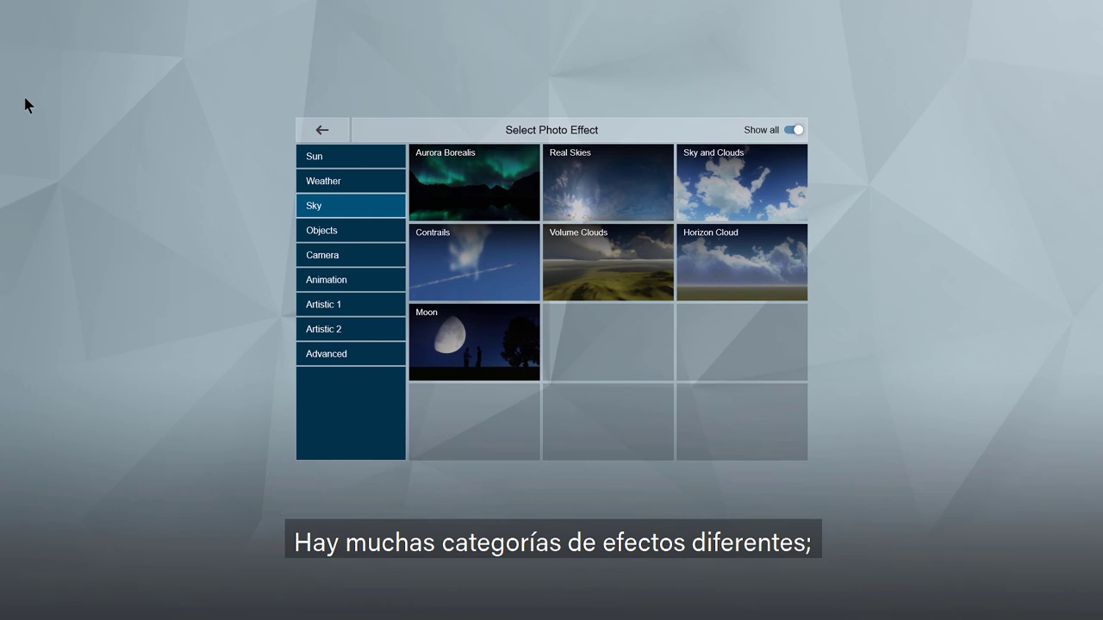
left_click(384, 151)
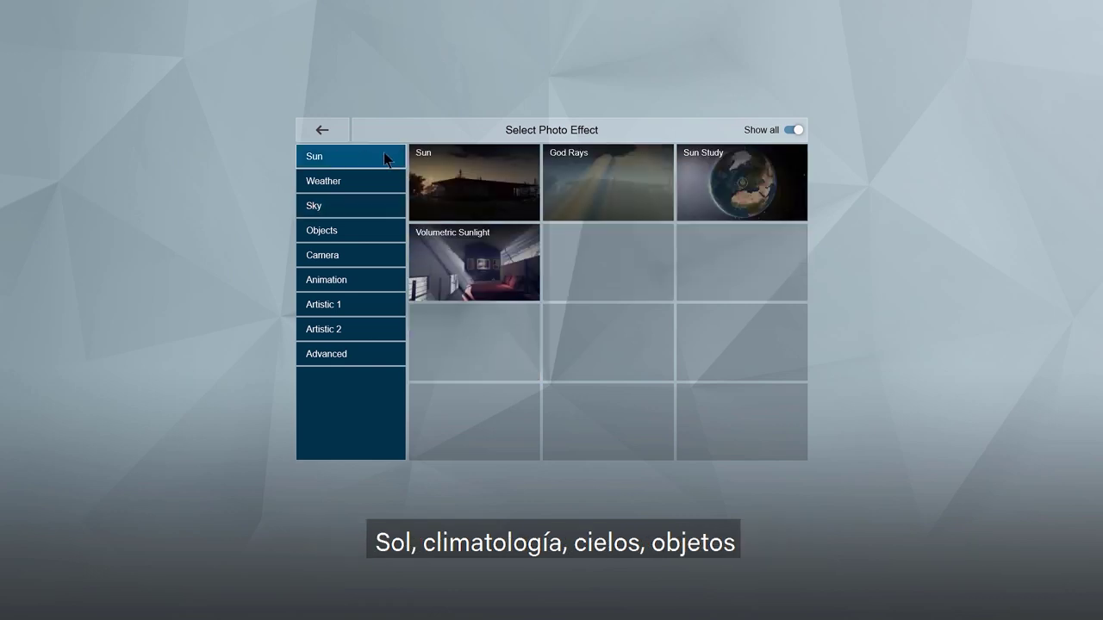
left_click(377, 182)
left_click(370, 209)
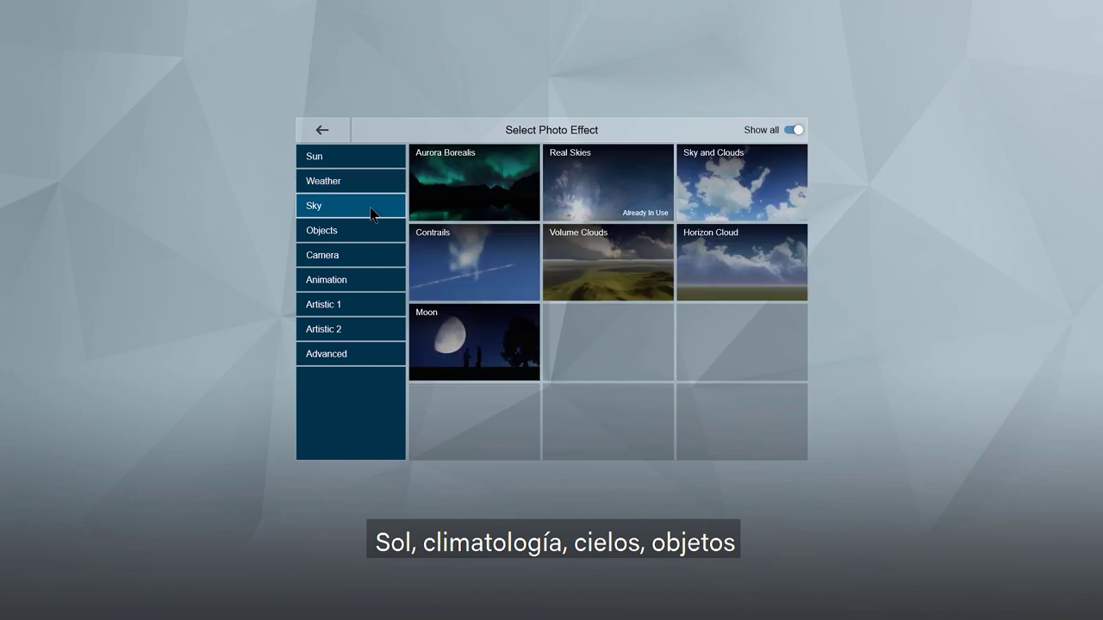
left_click(374, 232)
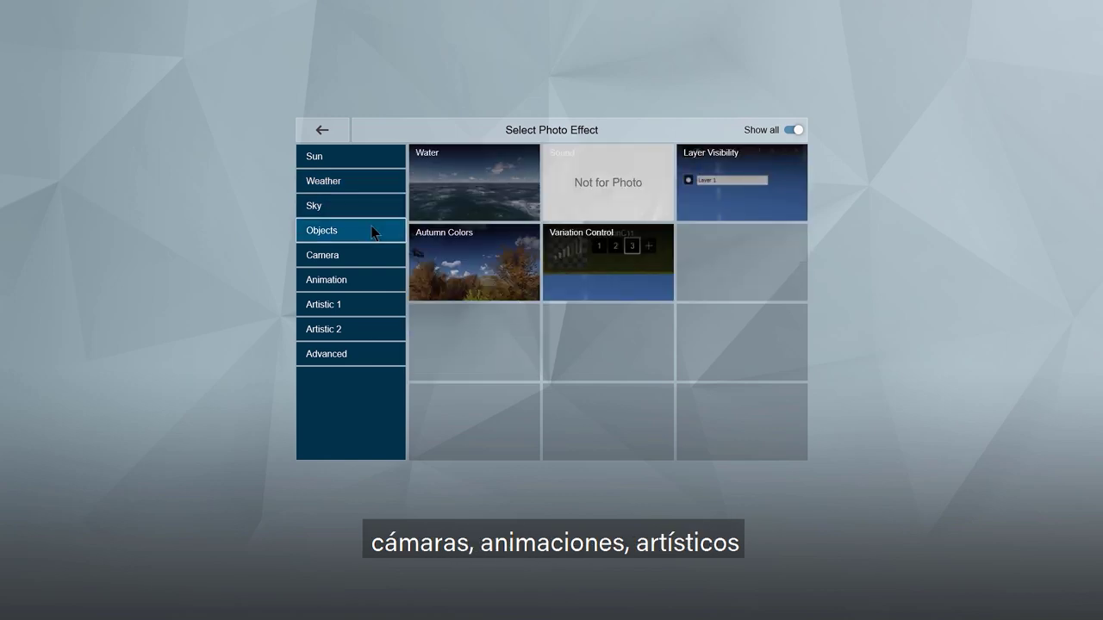
left_click(373, 261)
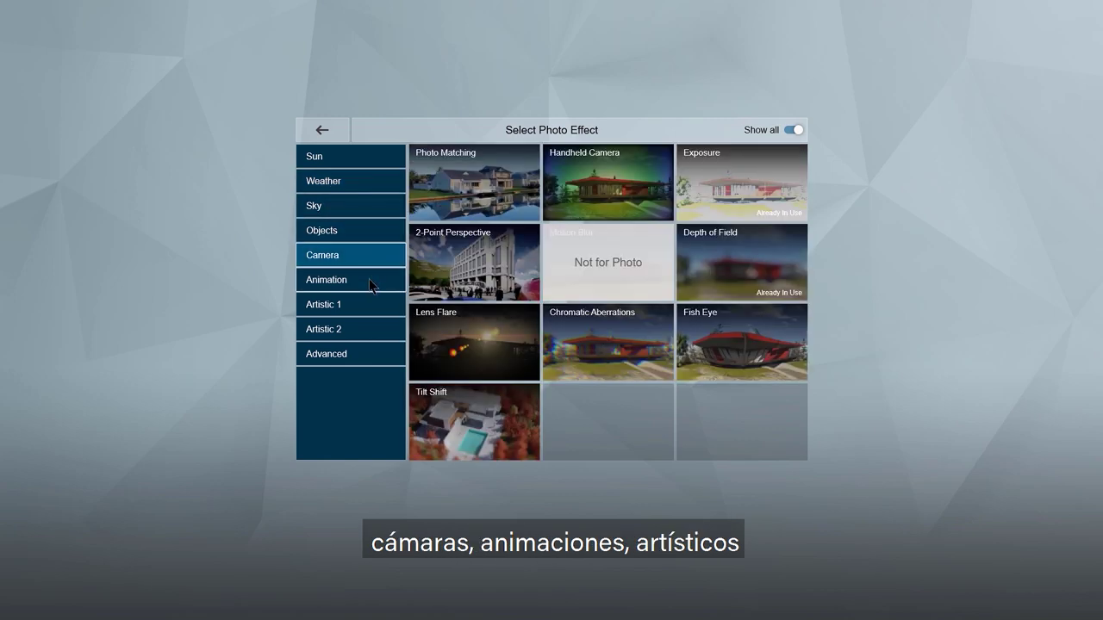
left_click(371, 285)
left_click(370, 306)
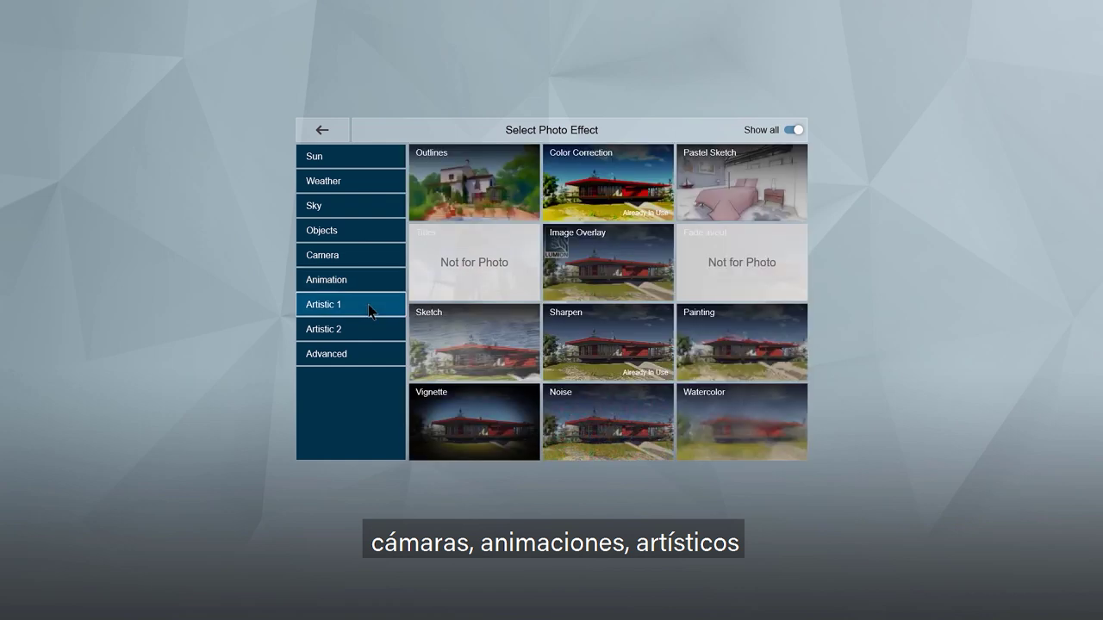
left_click(371, 334)
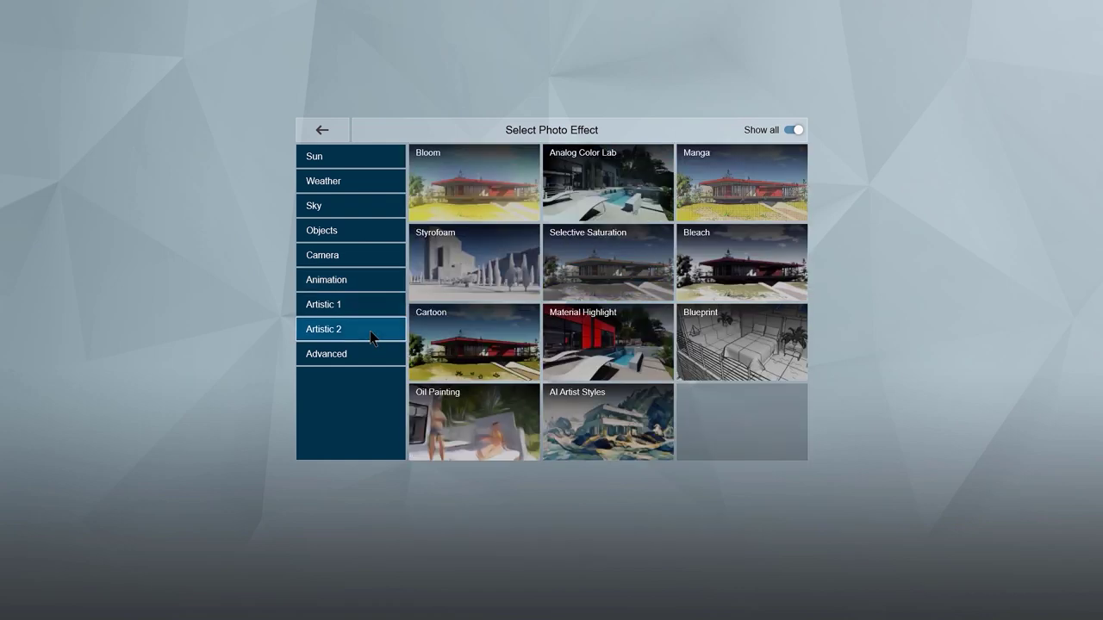
left_click(370, 356)
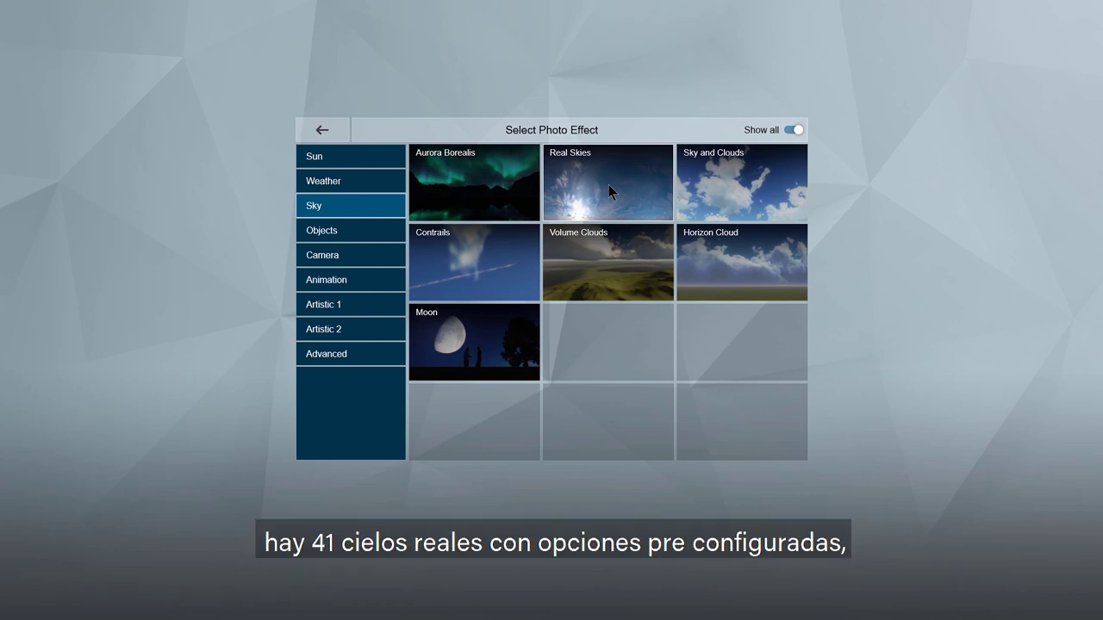
left_click(609, 188)
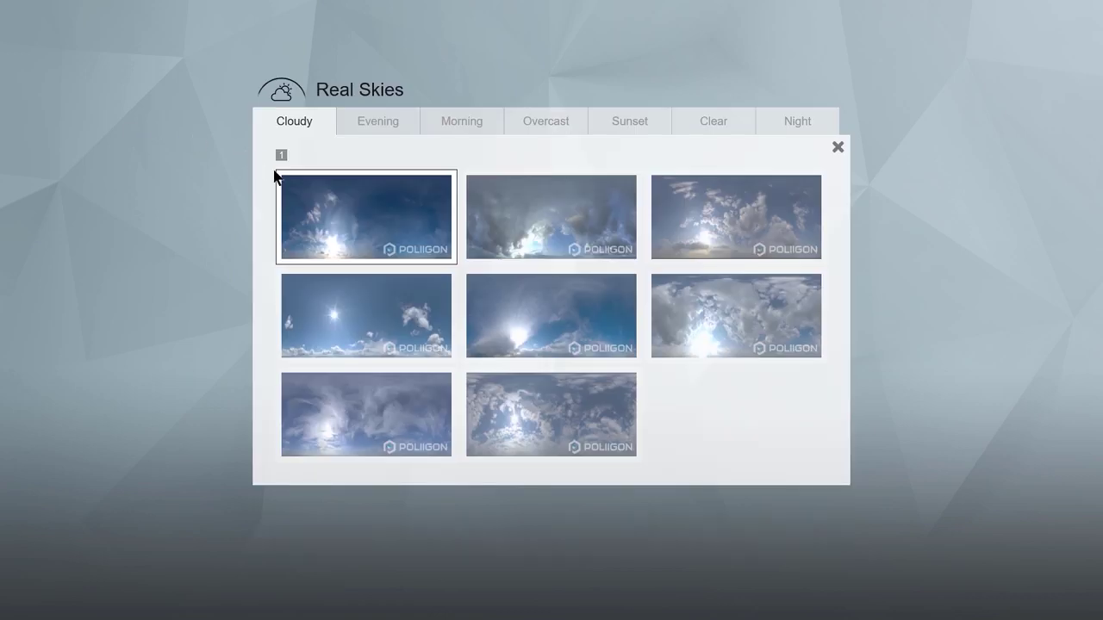
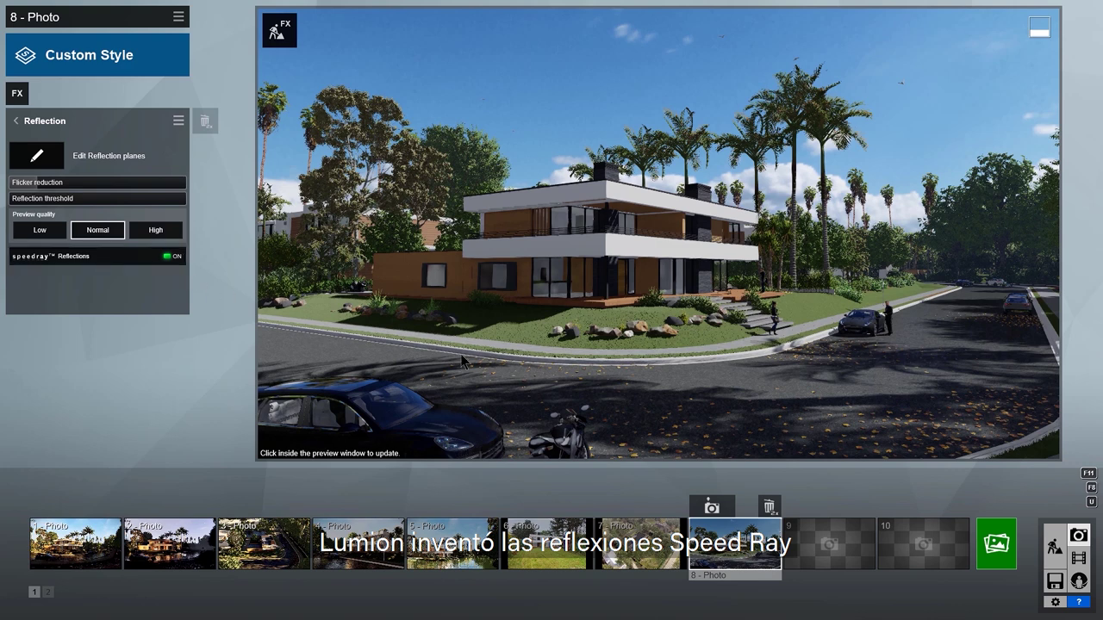
Step: Add reflection planes on the upper glass facade, lower glass facade and the road, then confirm
left_click(626, 402)
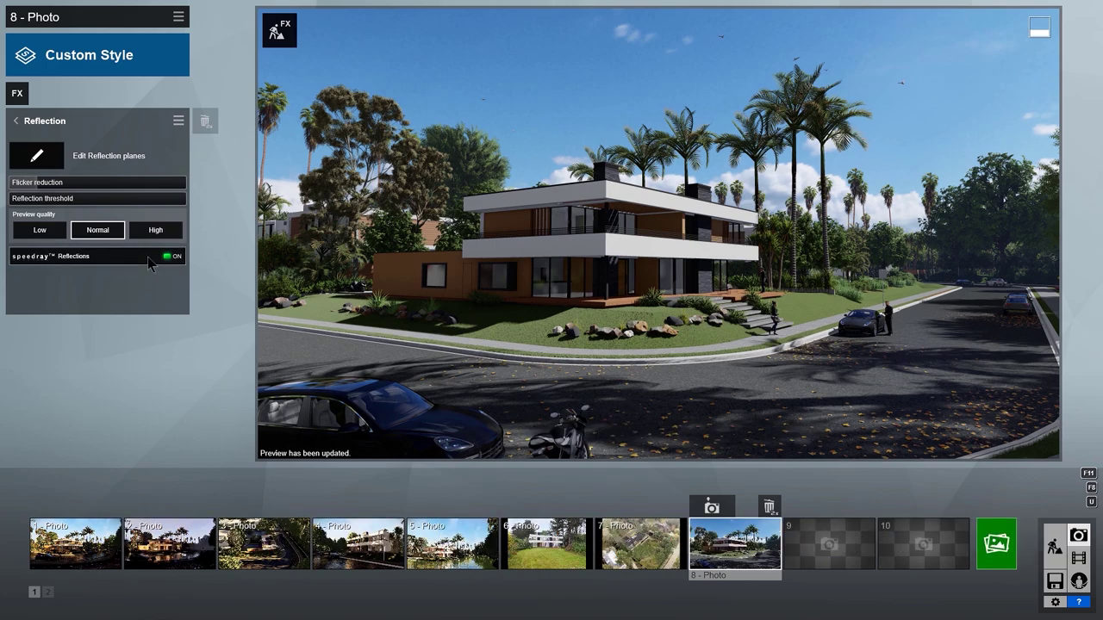
left_click(57, 162)
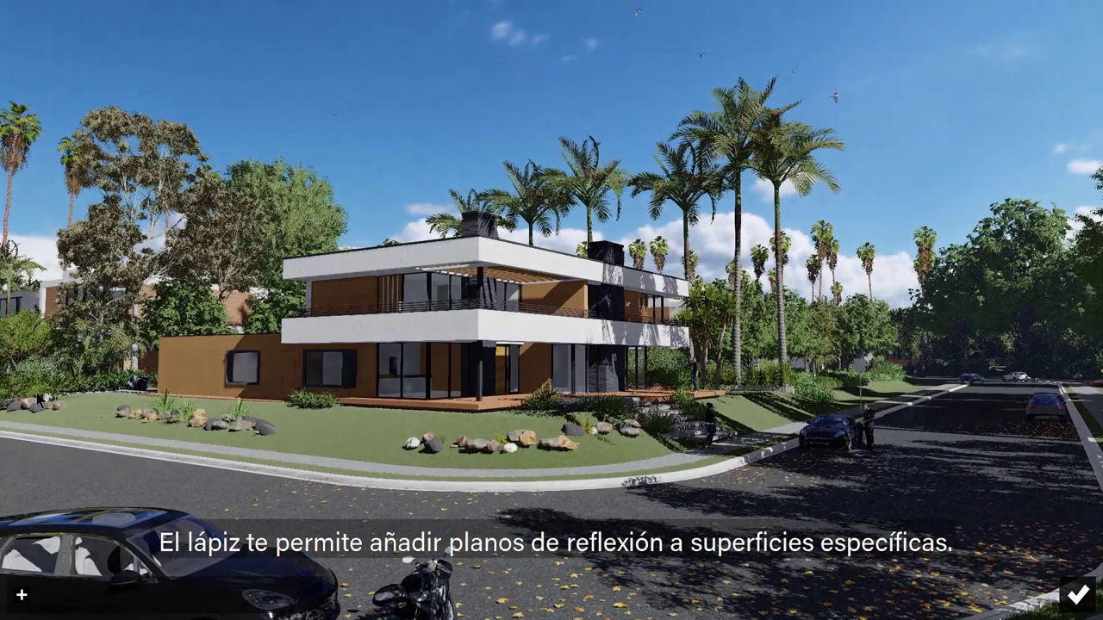
left_click(22, 594)
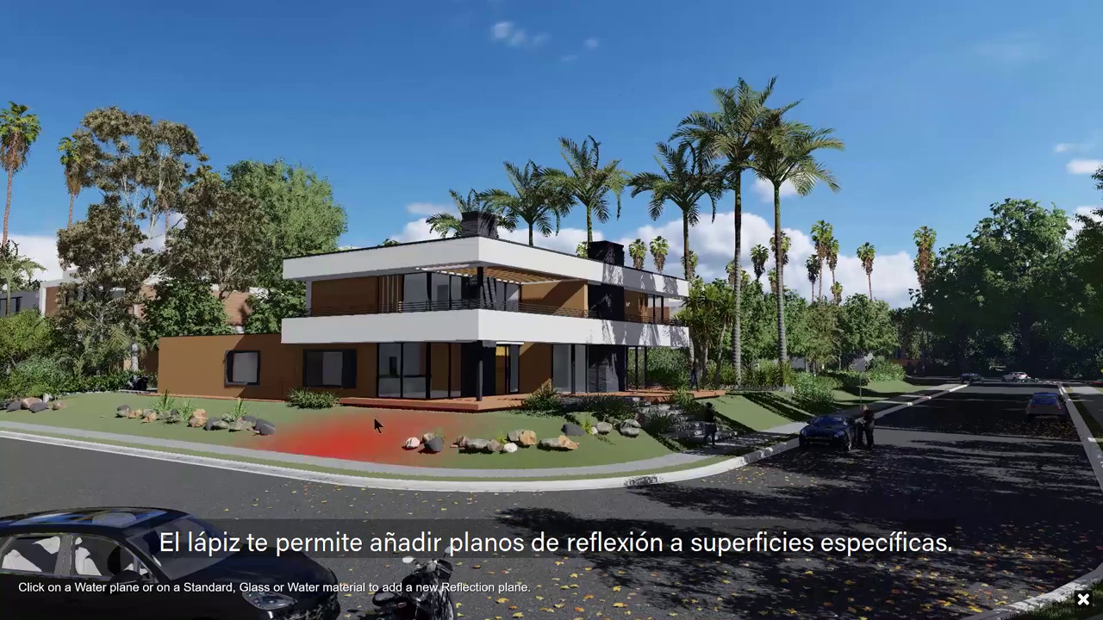
left_click(411, 289)
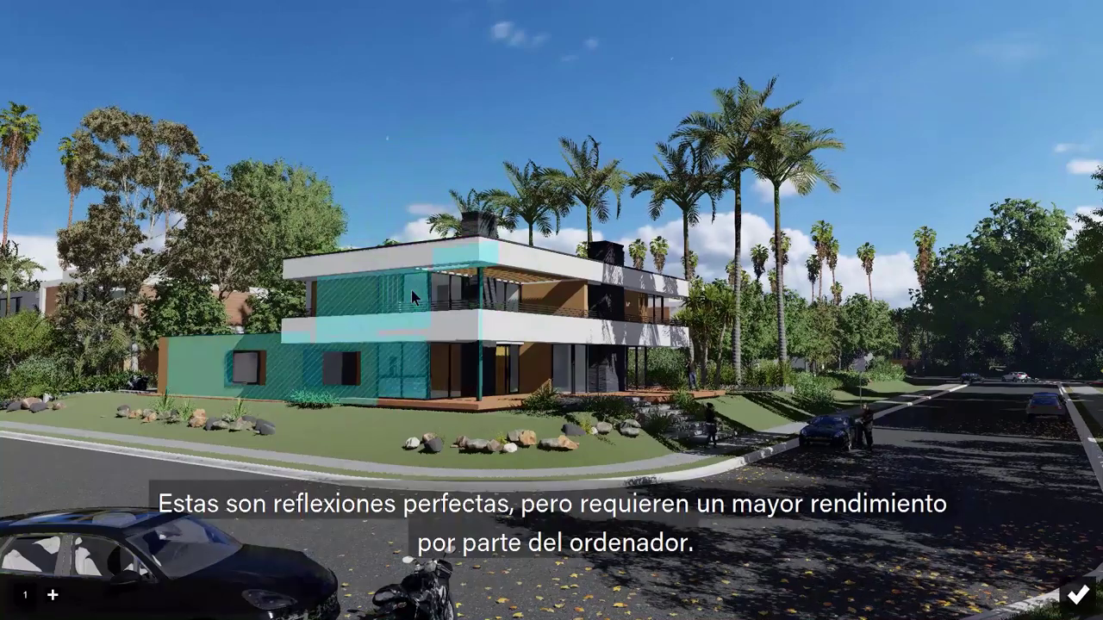
left_click(53, 595)
left_click(422, 370)
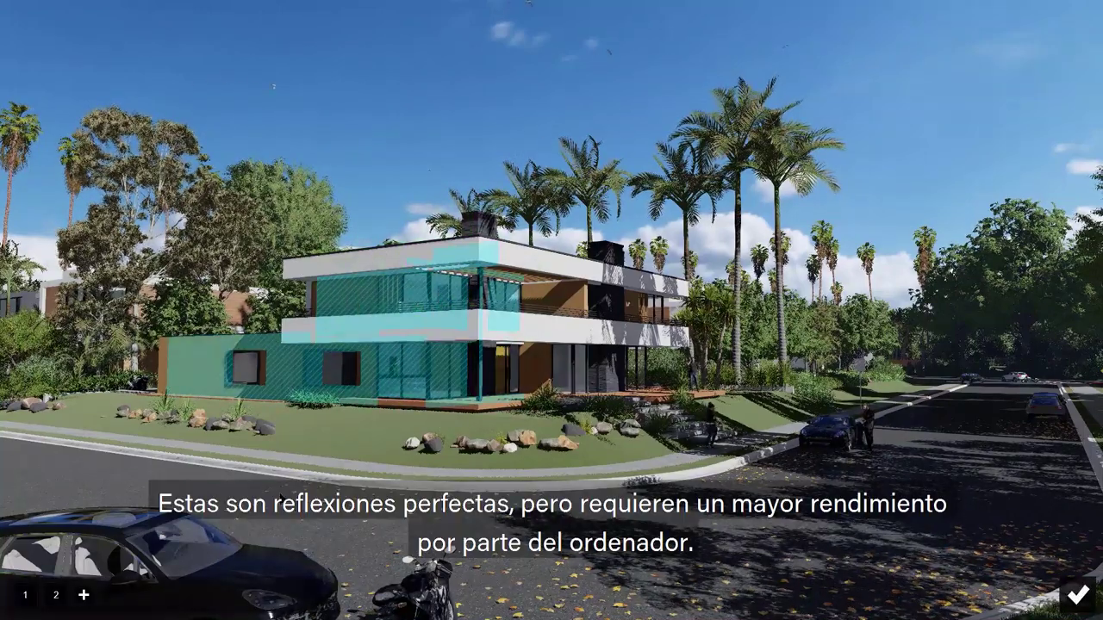
left_click(84, 594)
left_click(312, 558)
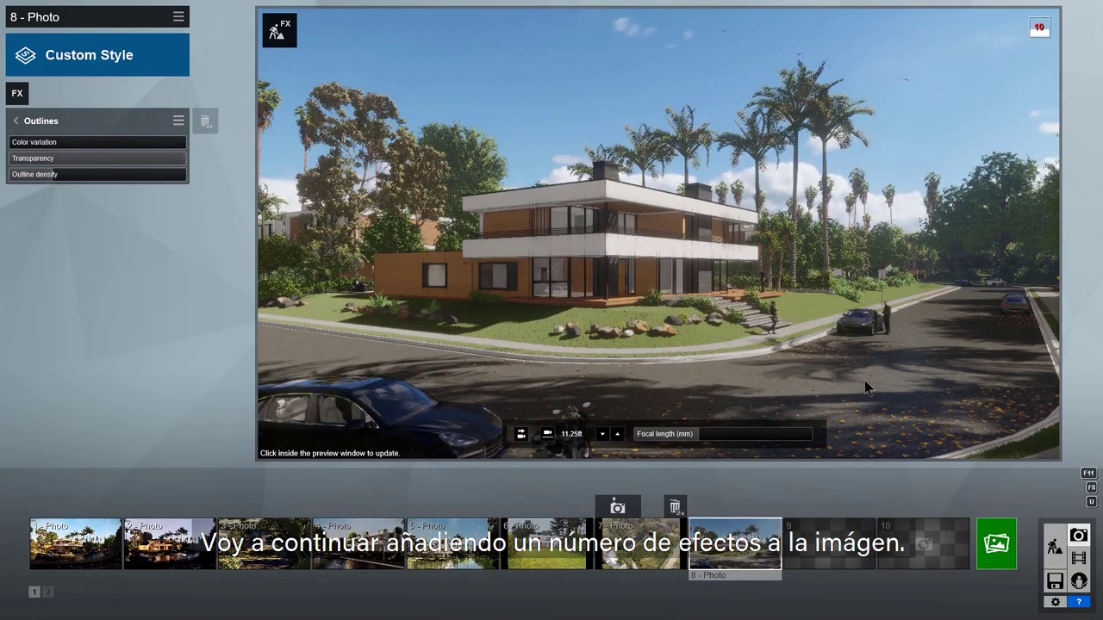
left_click(864, 380)
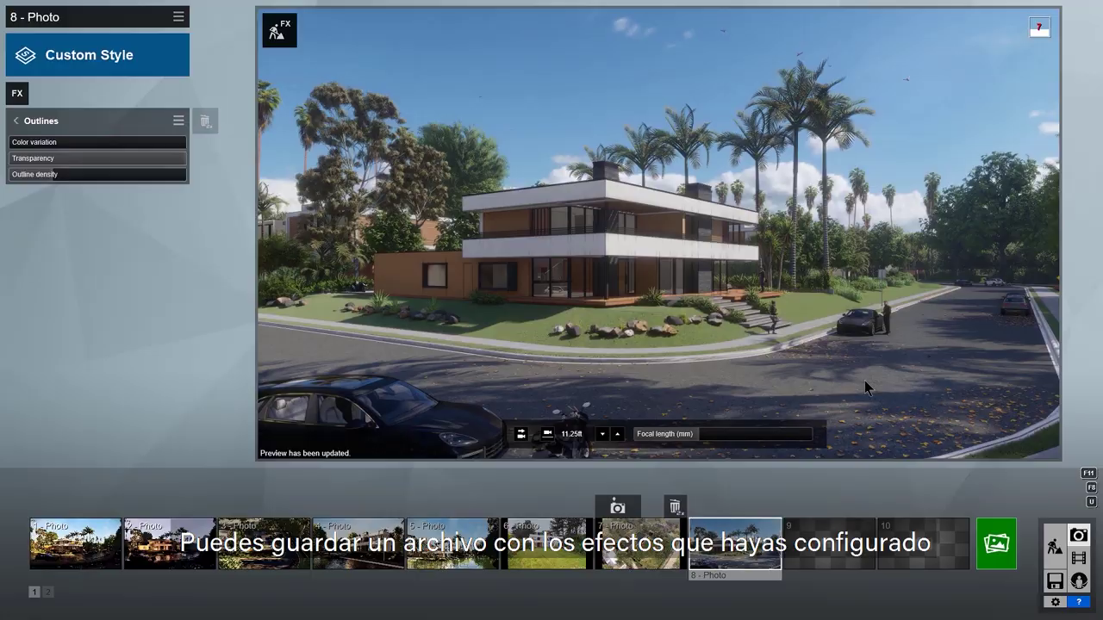
Step: Save photo 8's current effects to a file named BD Effects
left_click(178, 16)
mouse_move(218, 35)
left_click(156, 50)
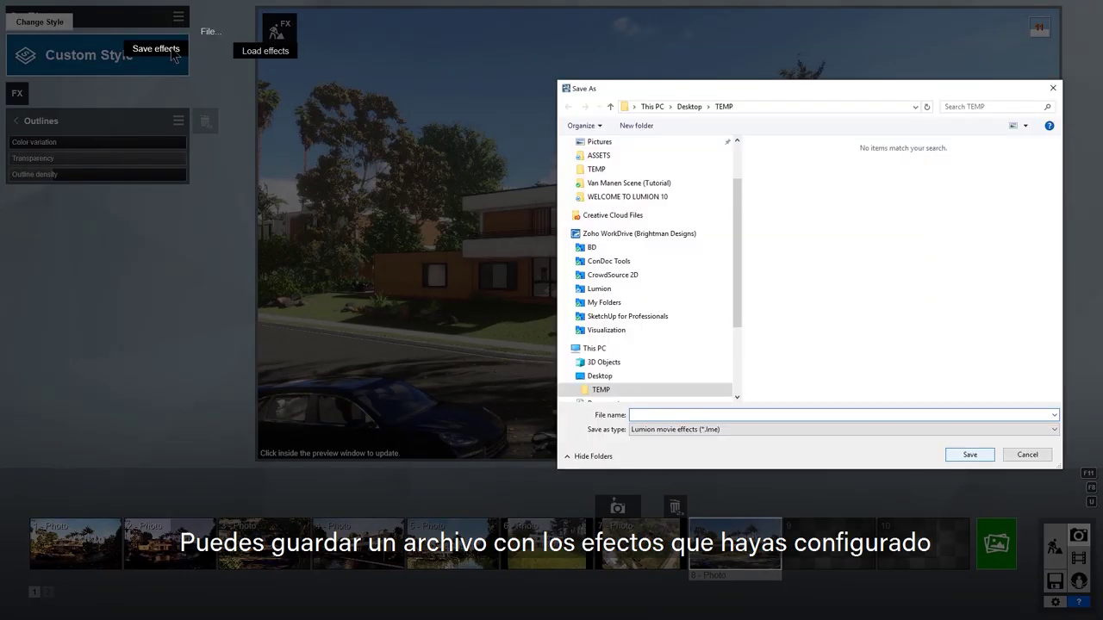
type("BD Effects")
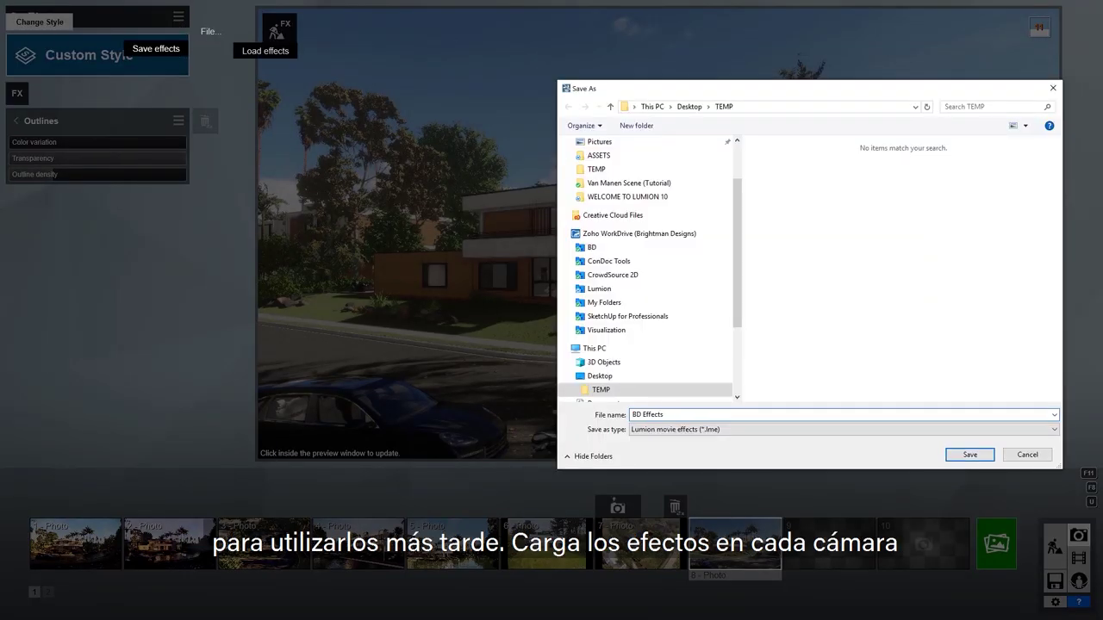
left_click(971, 455)
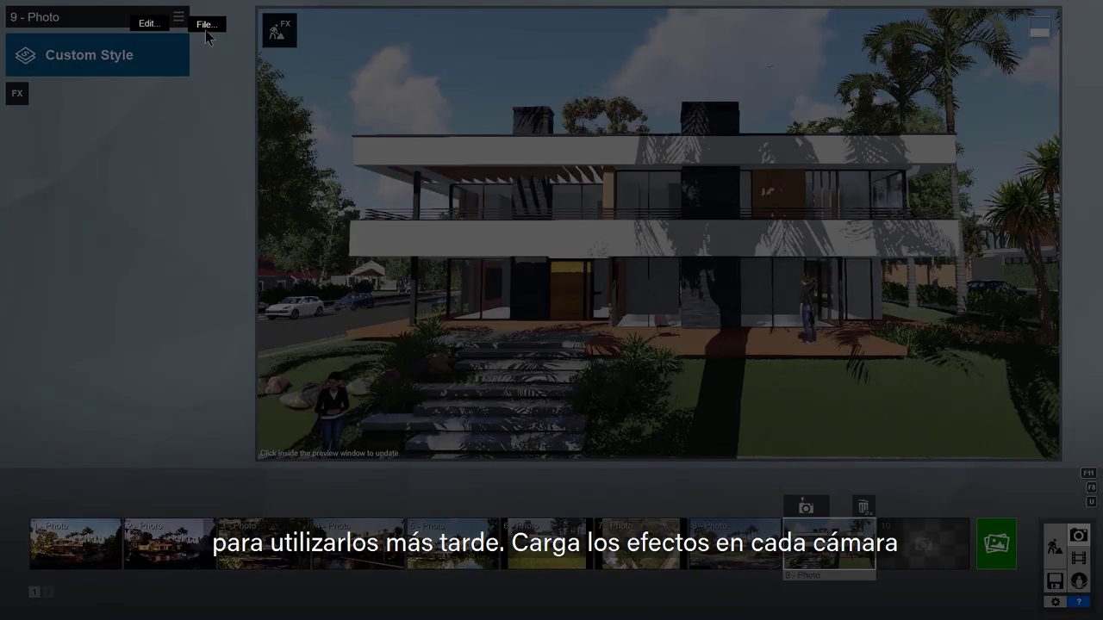
Step: Load BD Effects.lme onto photo 9
left_click(207, 26)
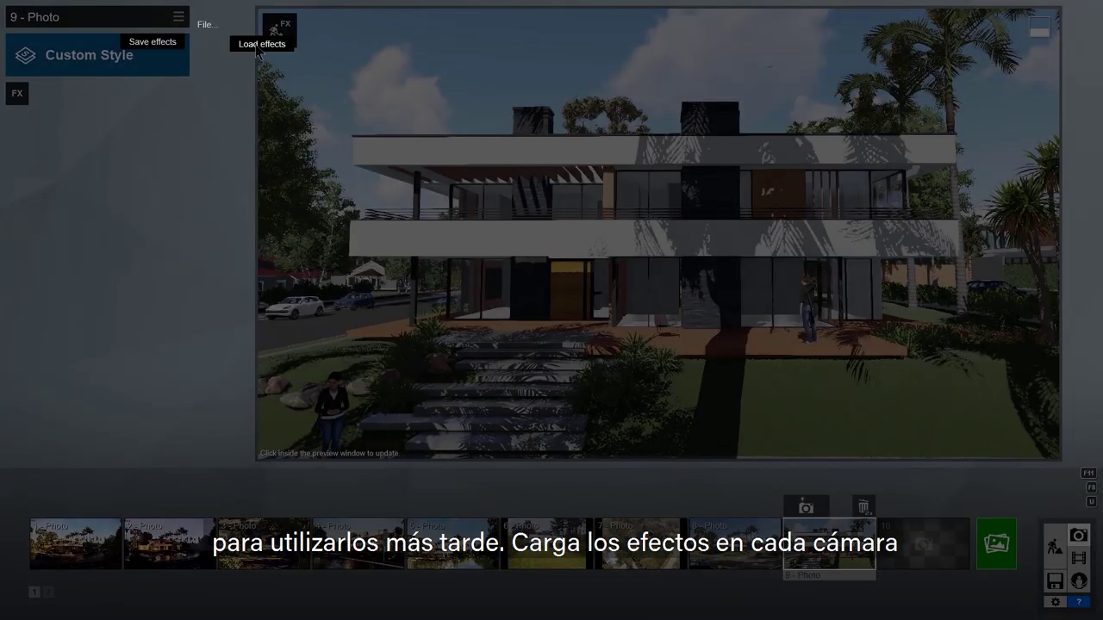
left_click(261, 44)
left_click(824, 166)
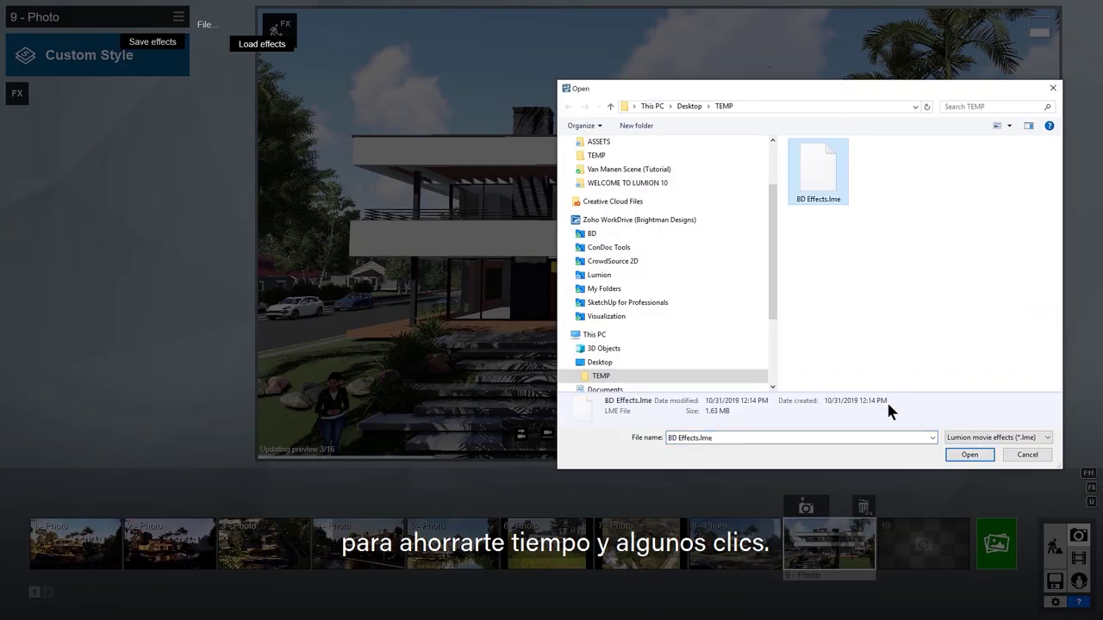
left_click(971, 455)
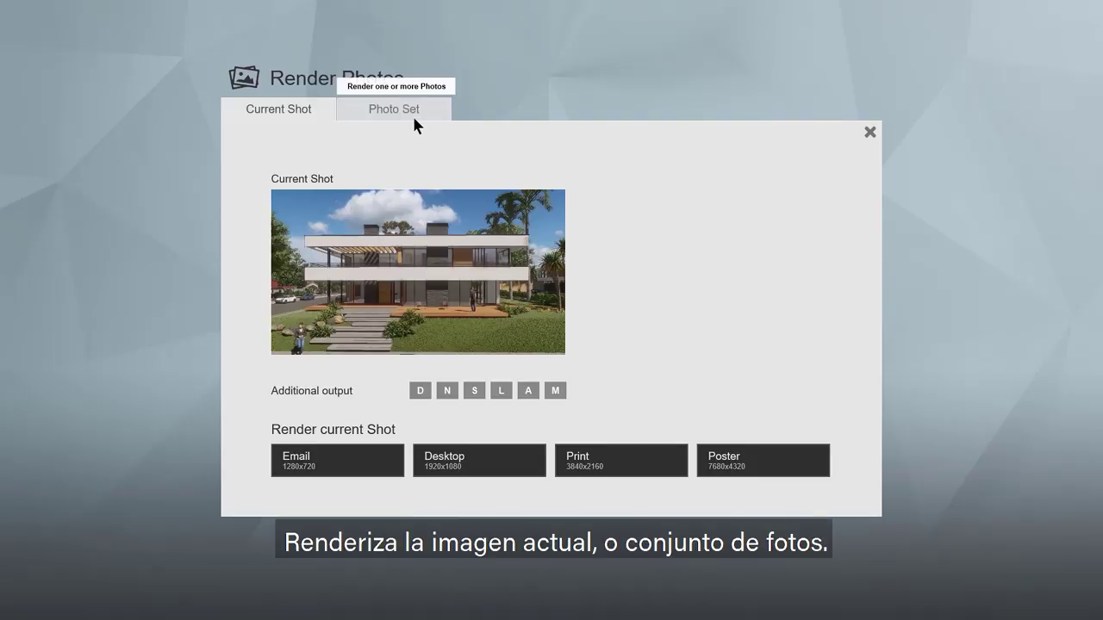
Step: View the Photo Set to review the photos queued for rendering
left_click(413, 119)
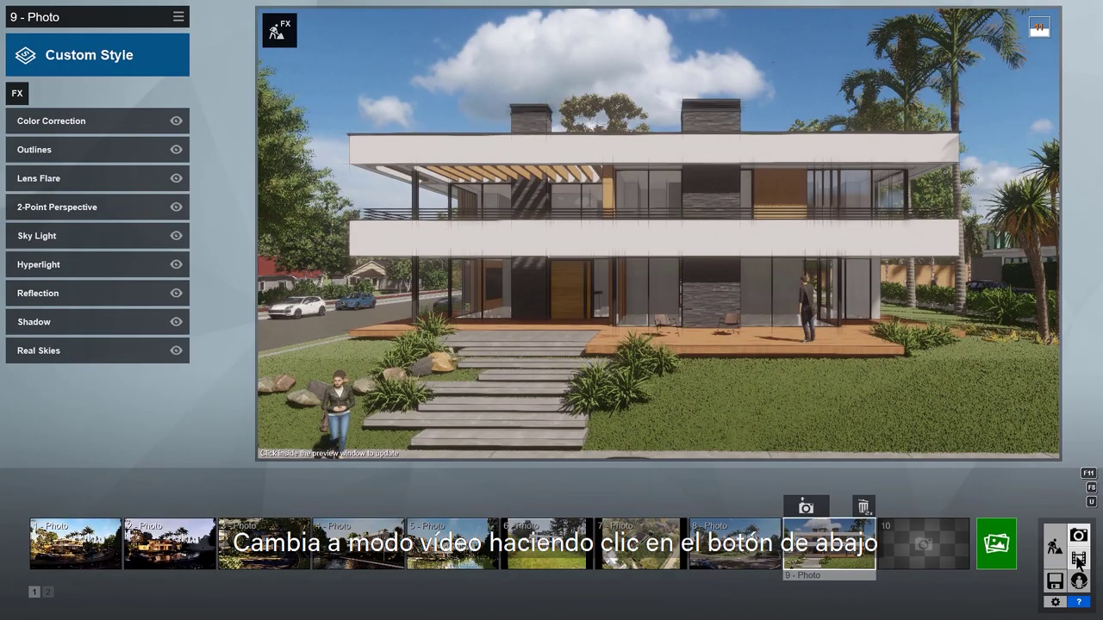
Step: In Movie mode, record a camera-path clip in empty slot 4 with a camera keyframe
left_click(1078, 558)
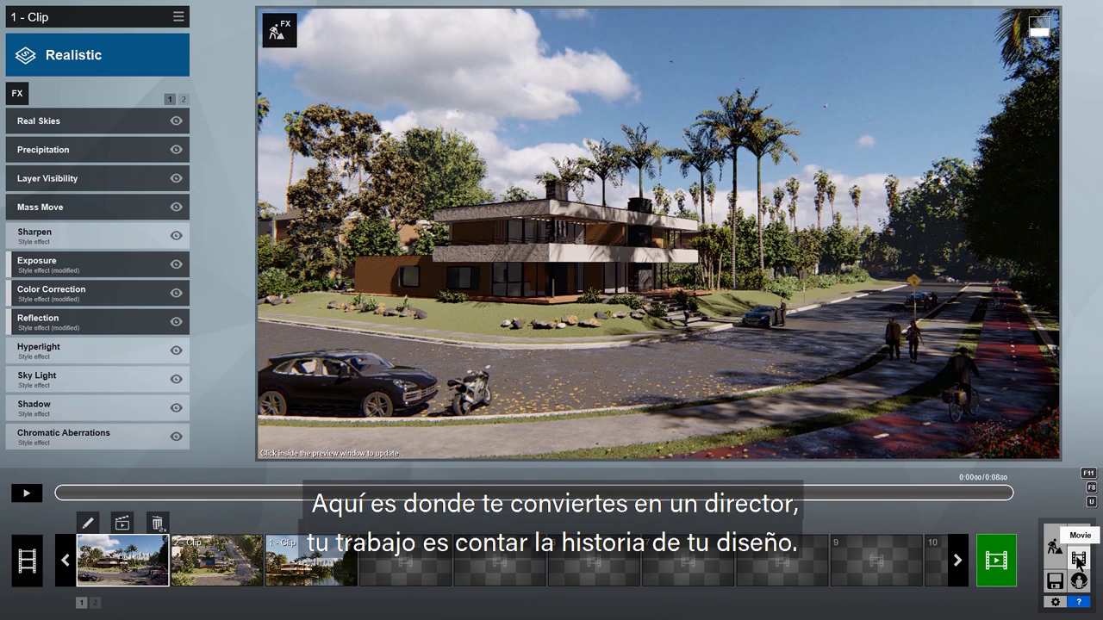
left_click(417, 562)
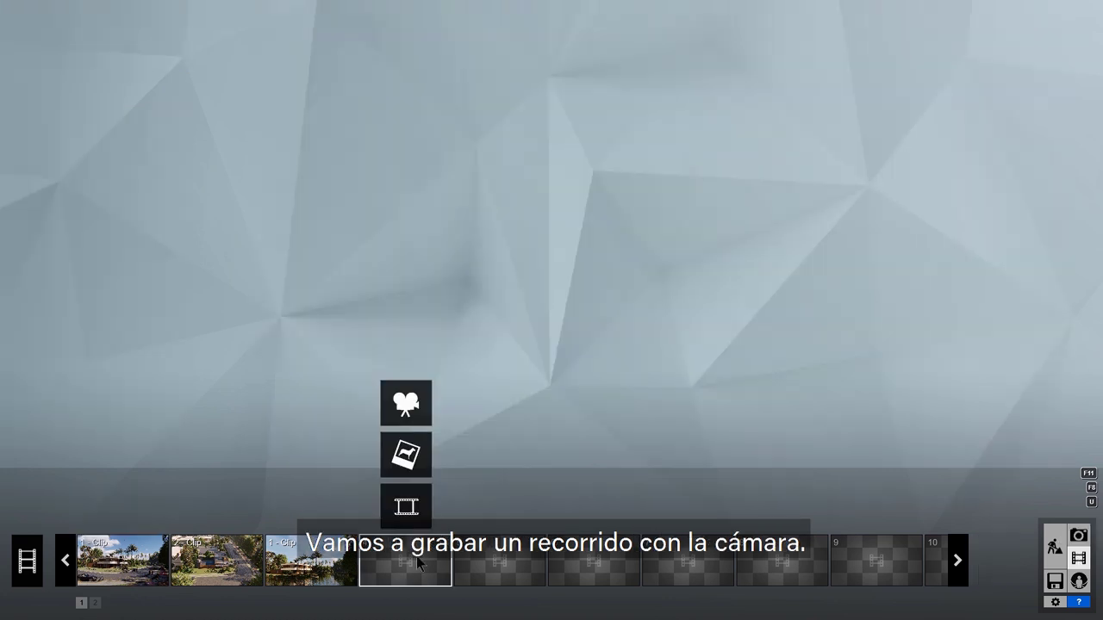
left_click(406, 404)
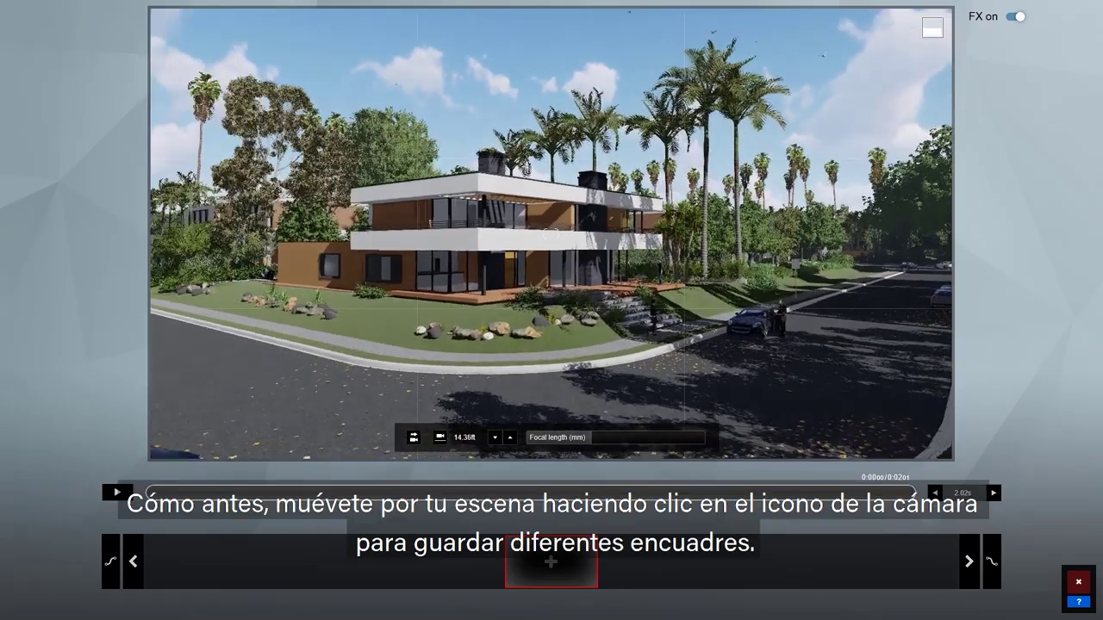
left_click(551, 561)
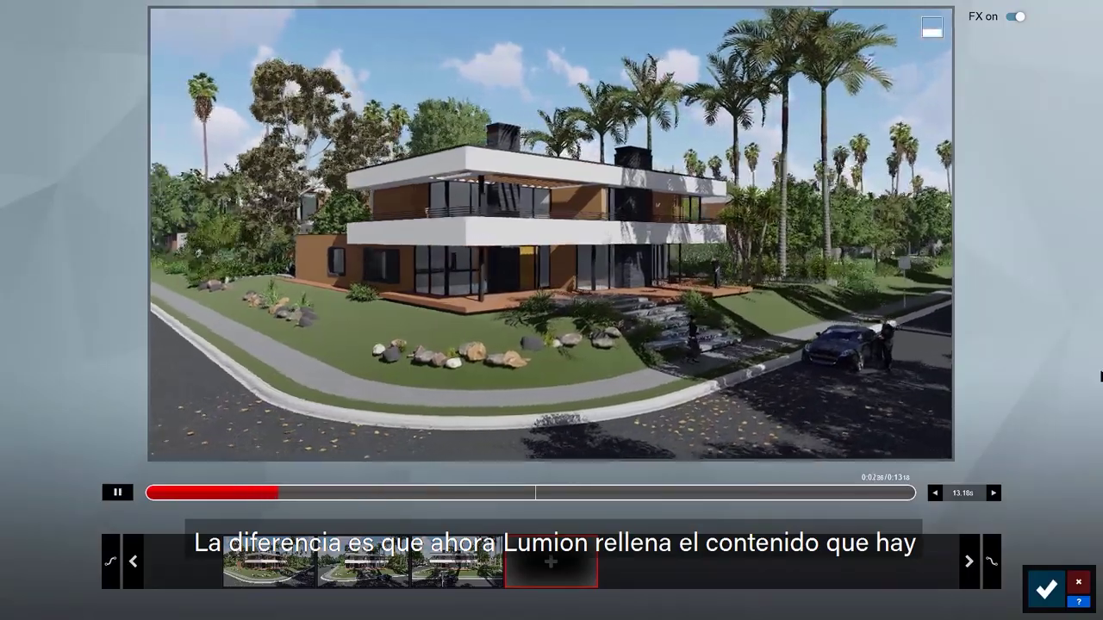
Step: Set clip 4's length to 12 seconds and make its ease-in and ease-out smooth
left_click(994, 493)
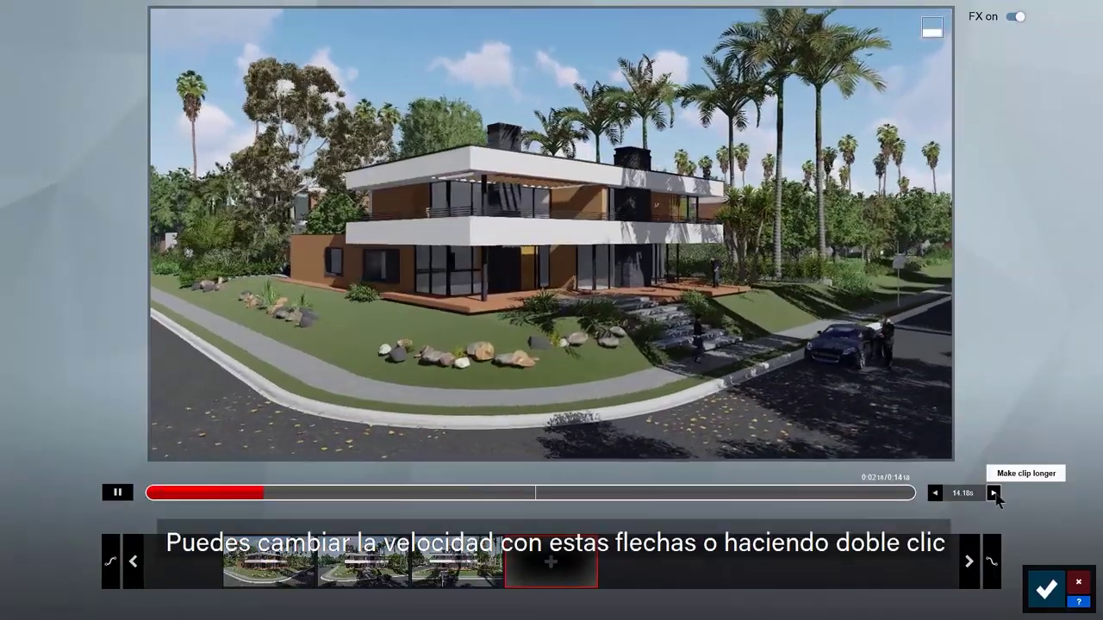
left_click(993, 493)
double_click(960, 493)
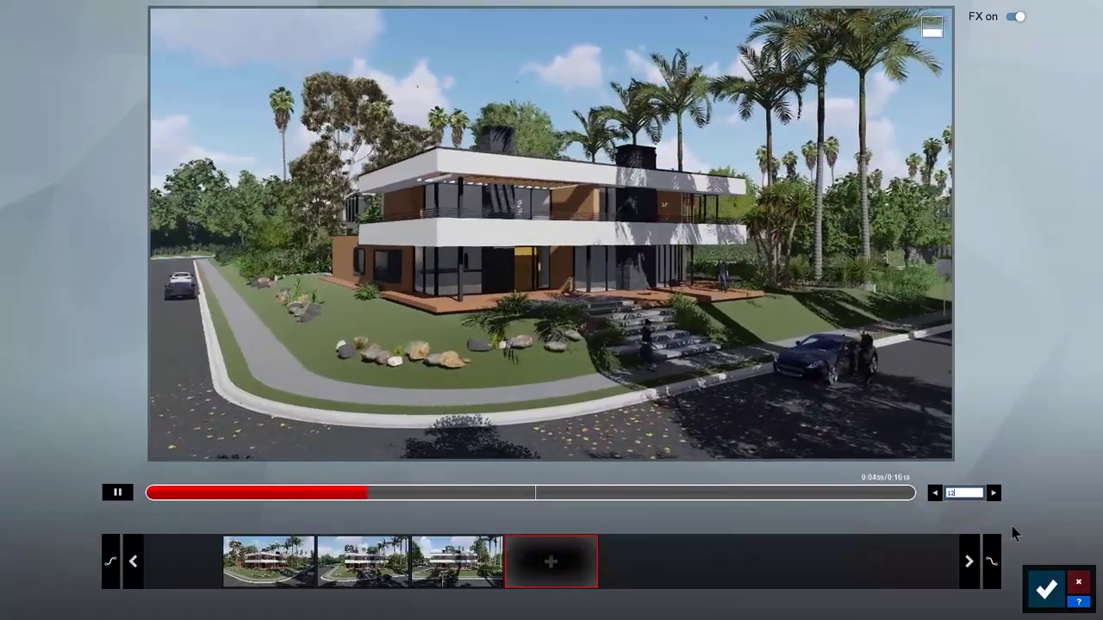
type("12")
key("Return")
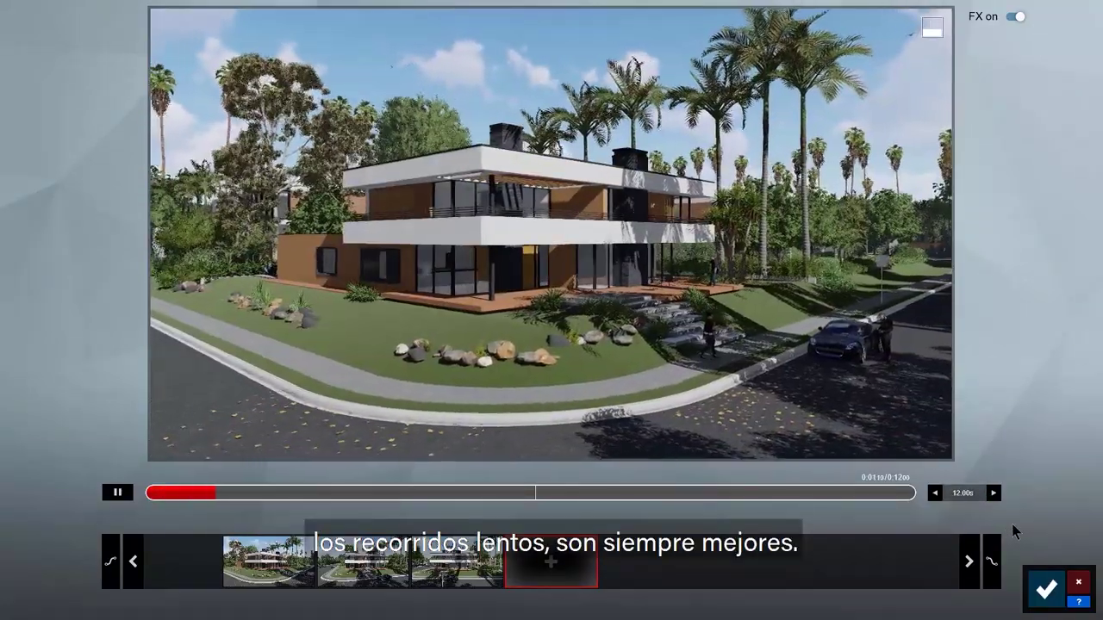
left_click(117, 492)
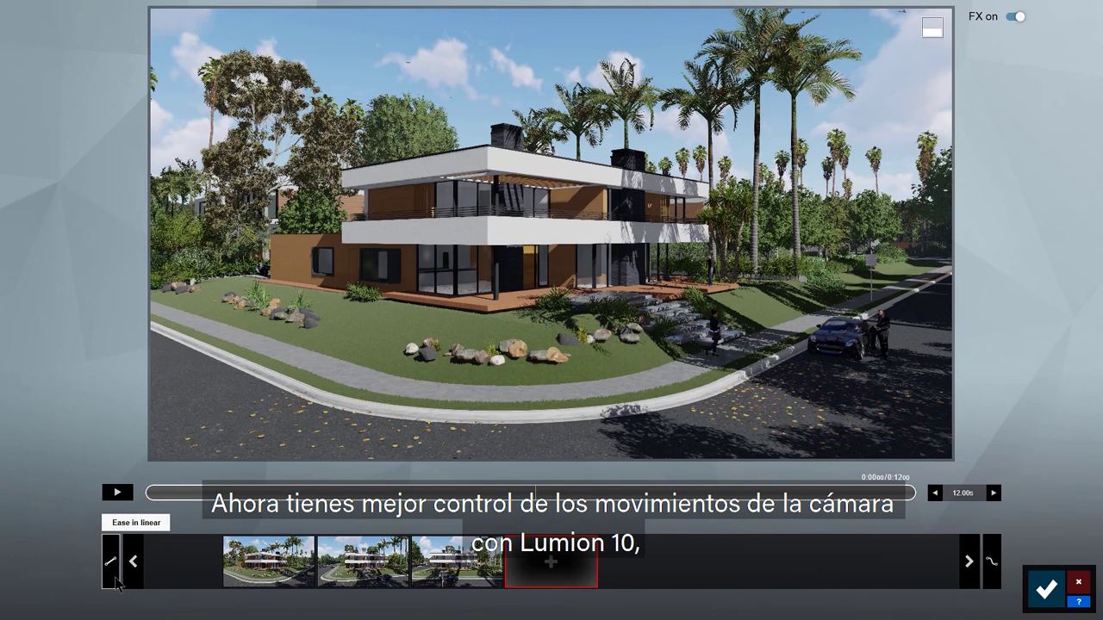
left_click(998, 562)
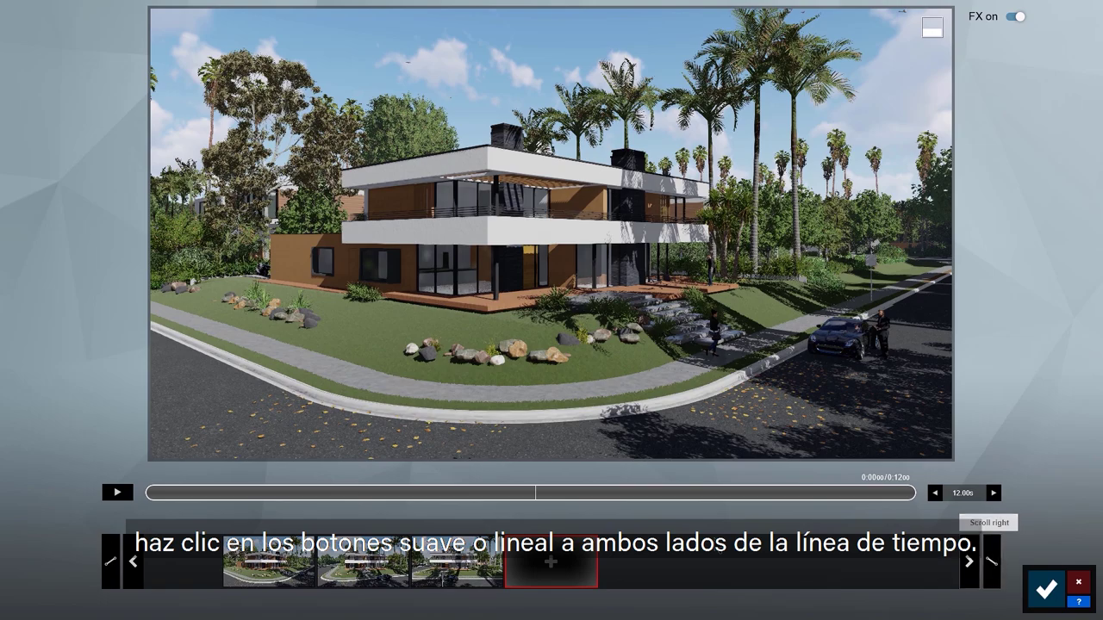
Step: Play clip 4, move it to the second position, and preview the whole movie
left_click(118, 492)
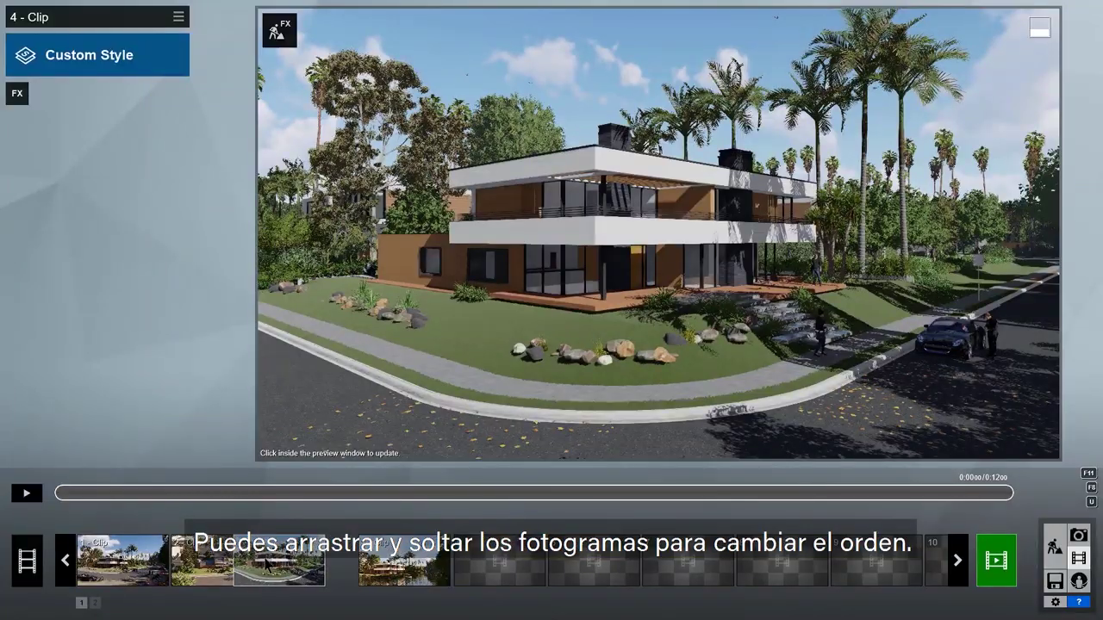
left_click_drag(279, 561, 217, 560)
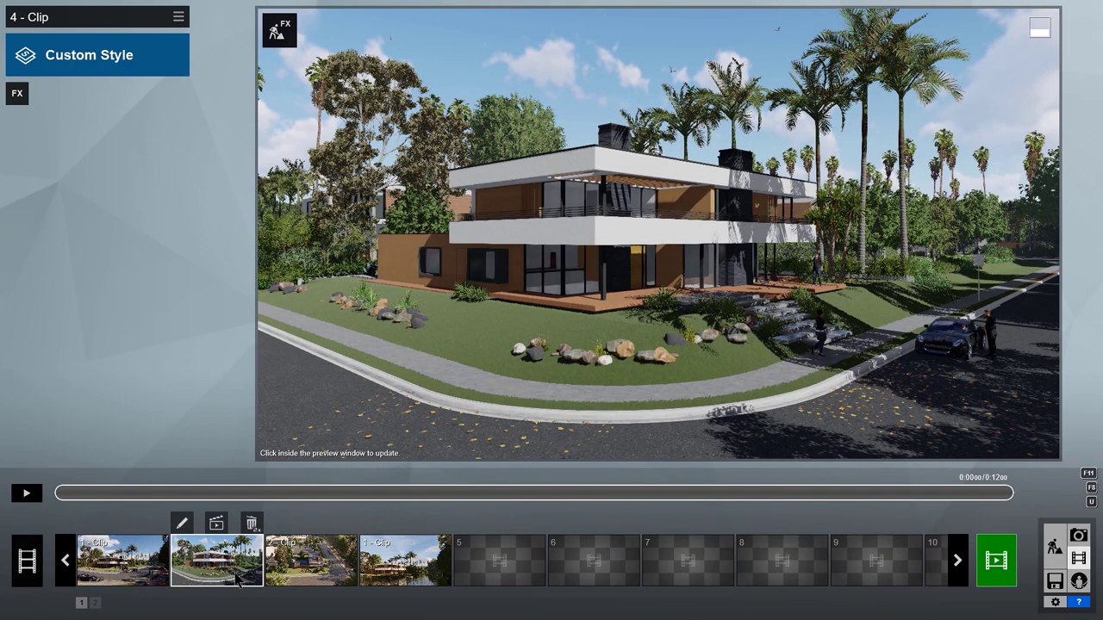
left_click(25, 493)
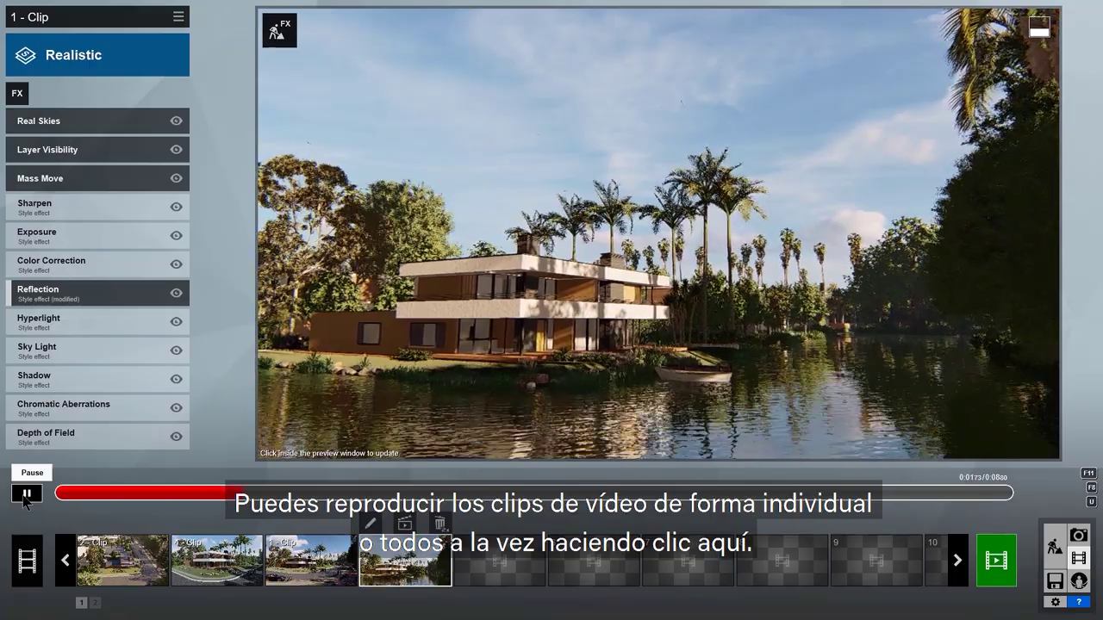
left_click(29, 558)
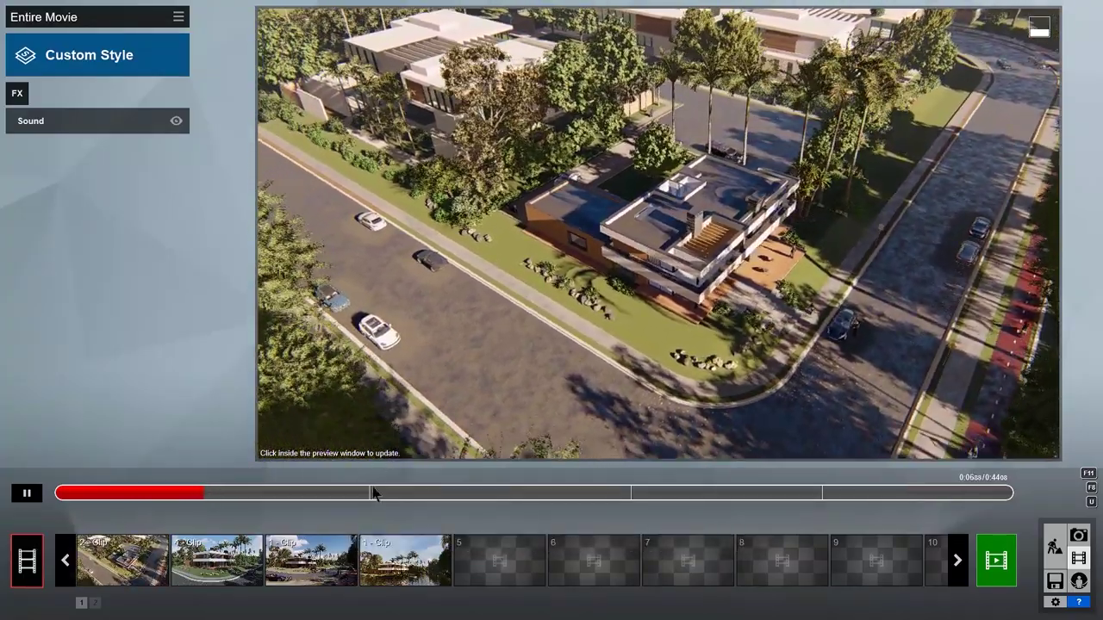
left_click_drag(374, 494, 397, 508)
left_click_drag(480, 508, 966, 504)
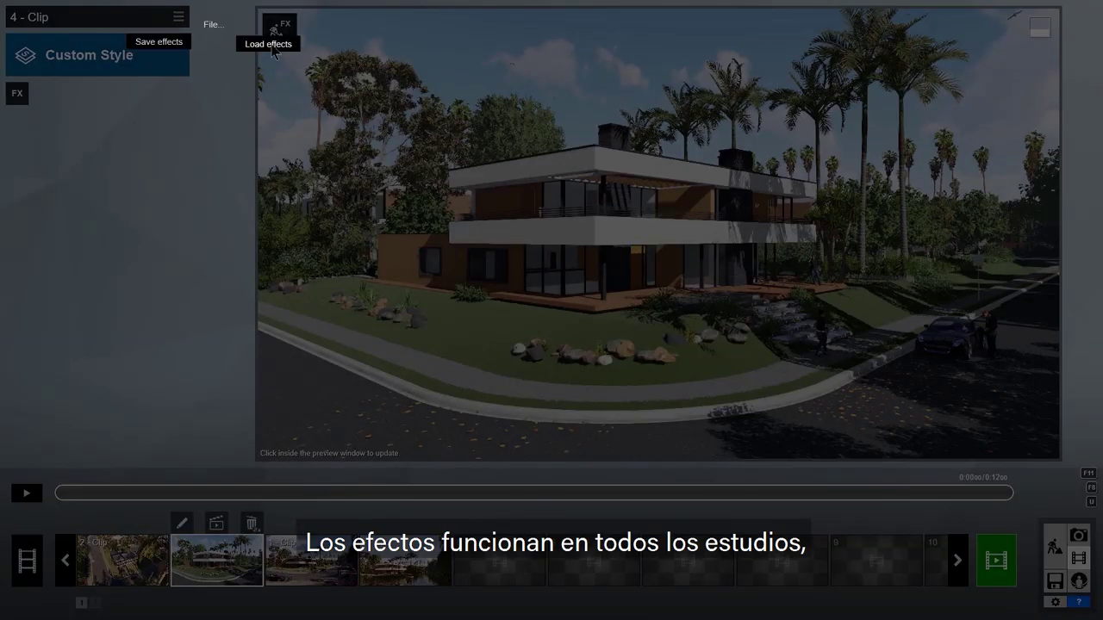
Step: Load BD Effects.lme onto the clip and open its Real Skies settings
left_click(272, 50)
left_click(829, 186)
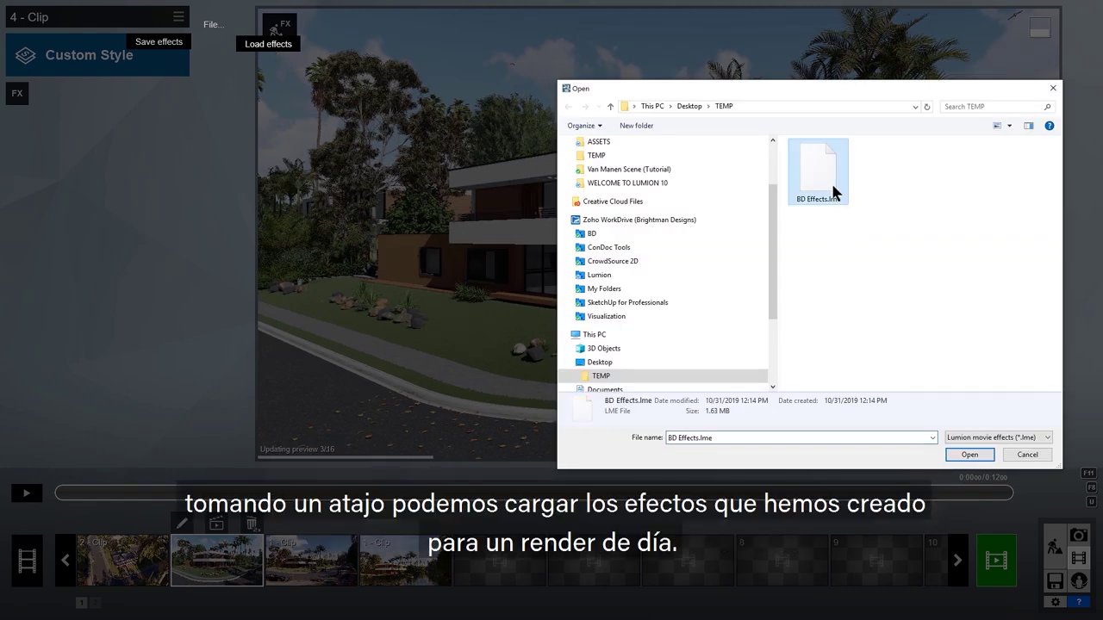
left_click(971, 456)
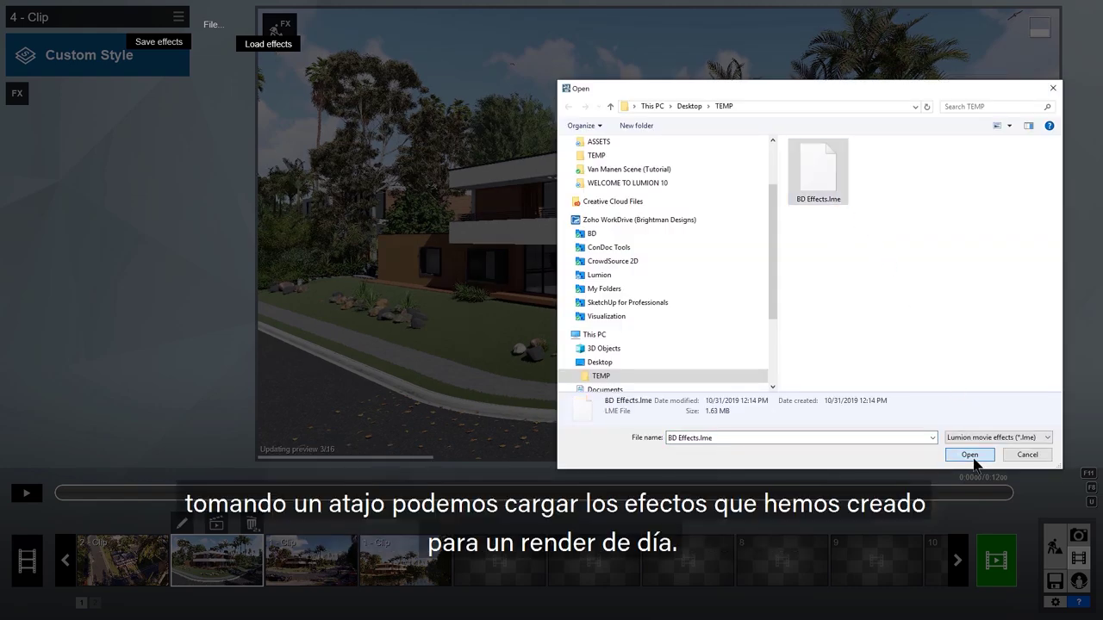
left_click(38, 351)
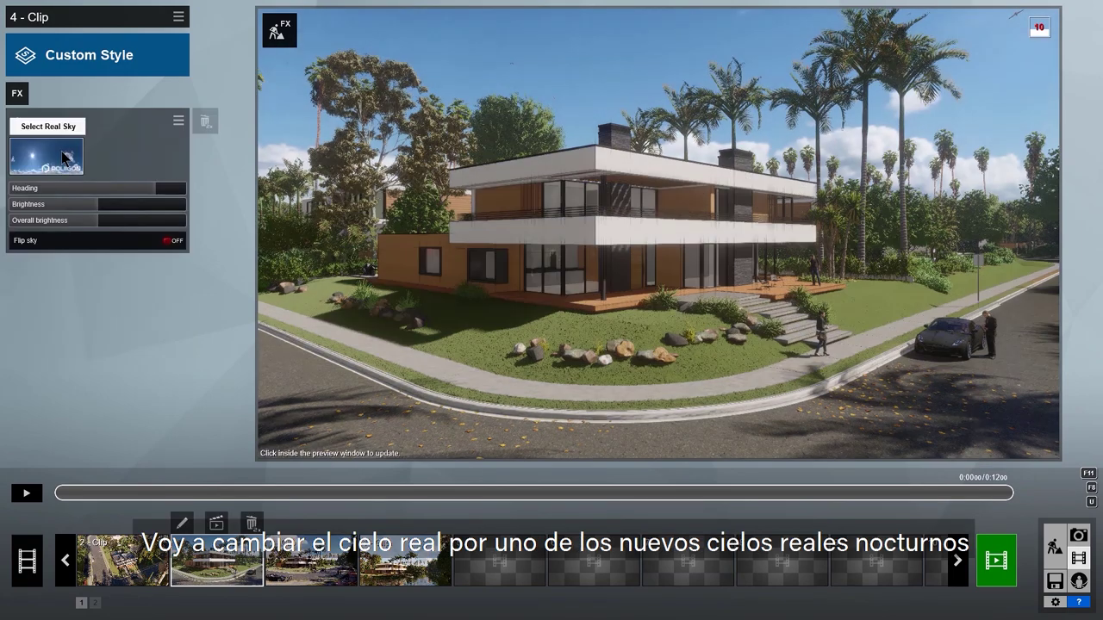
Step: Apply a starry night sky and add Layer Visibility with light layers 11 and 10 on
left_click(63, 157)
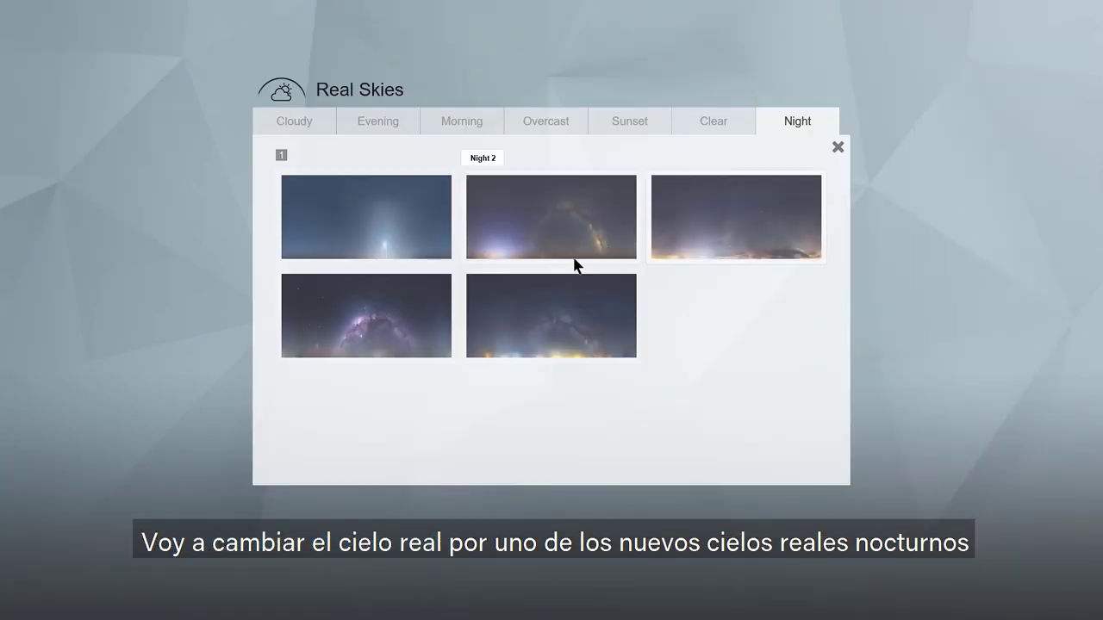
left_click(428, 354)
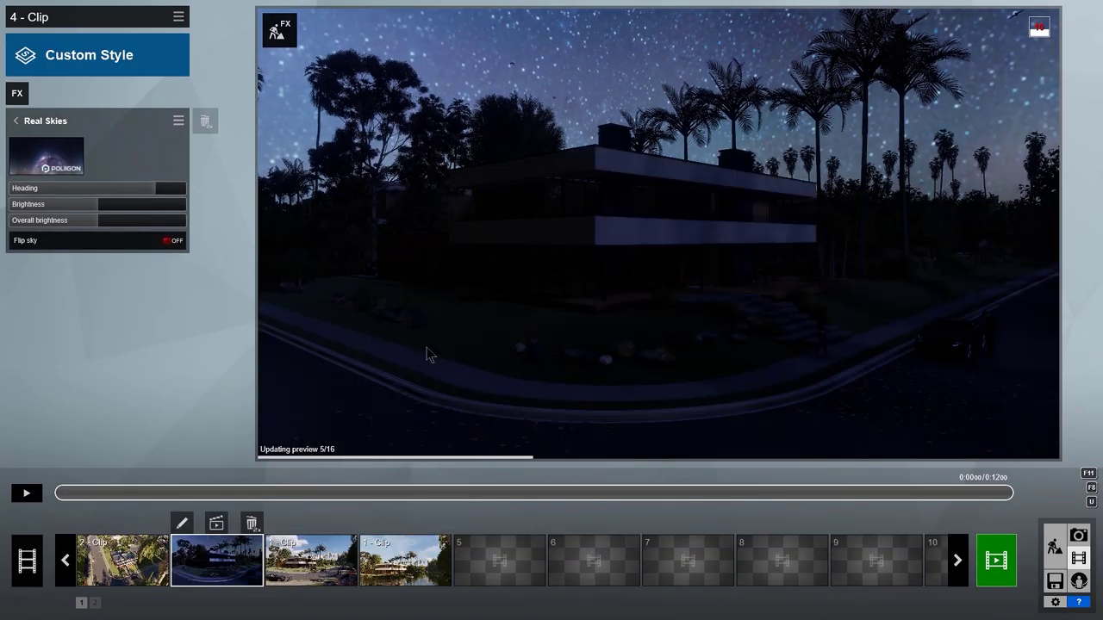
left_click(18, 95)
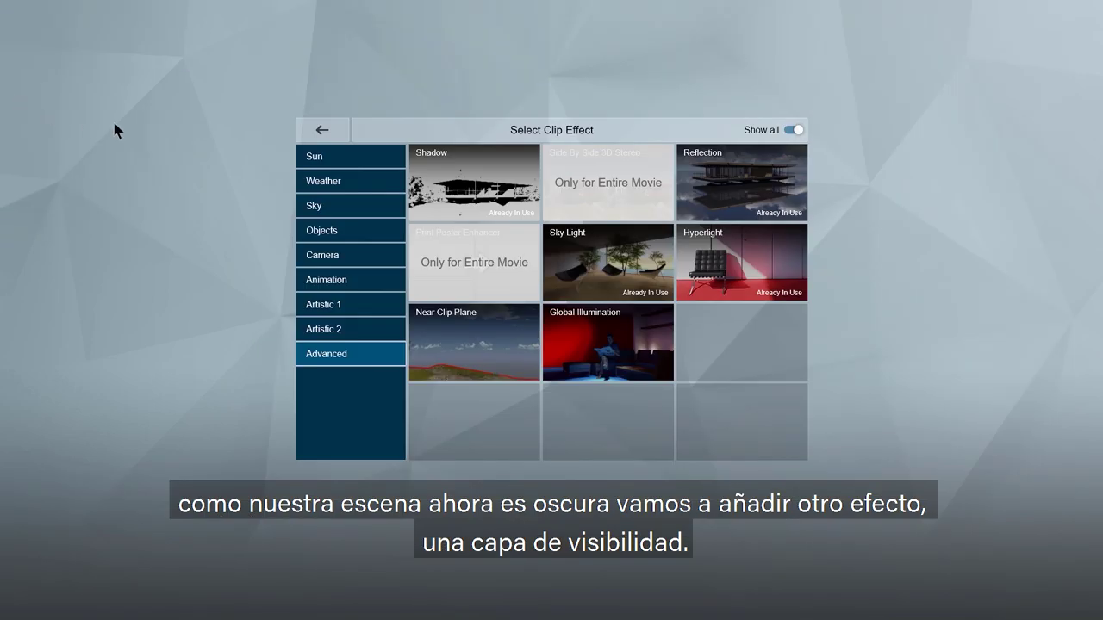
left_click(324, 236)
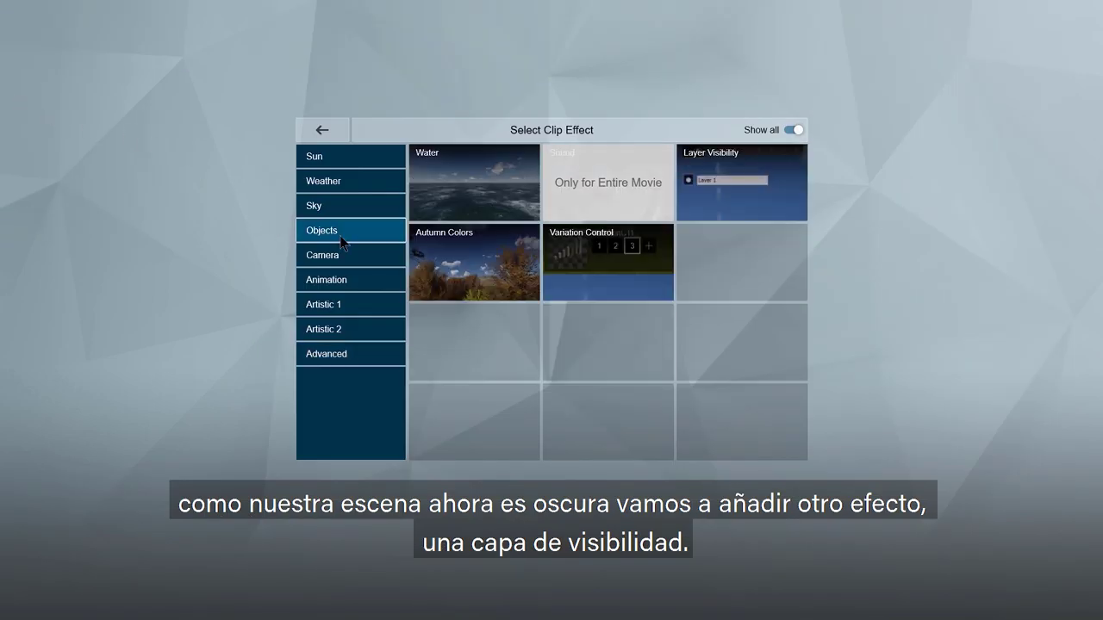
left_click(785, 200)
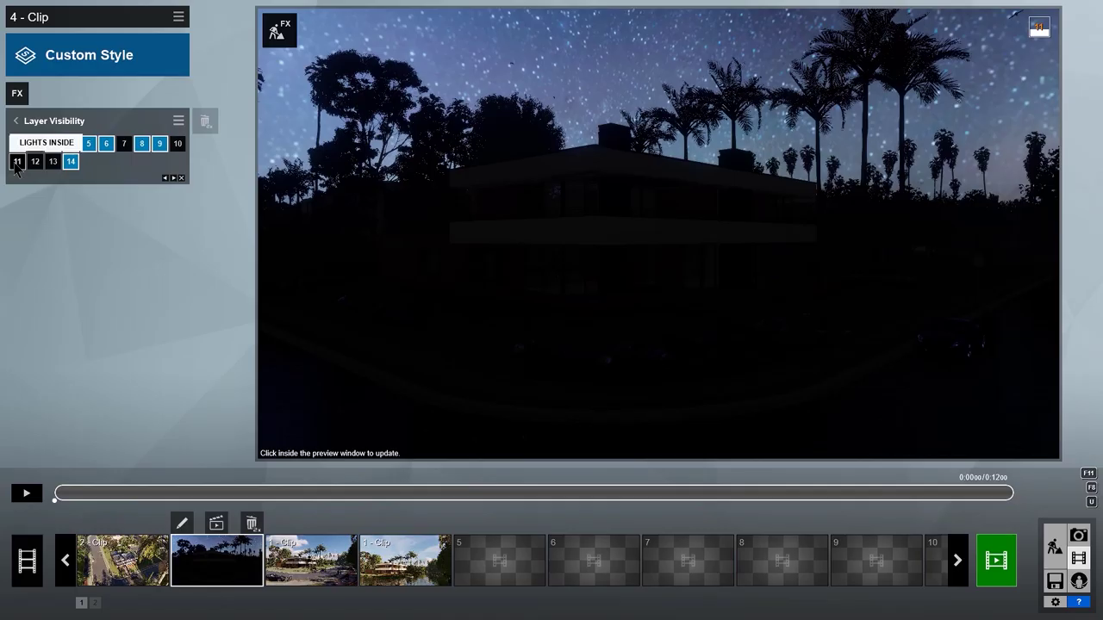
left_click(16, 162)
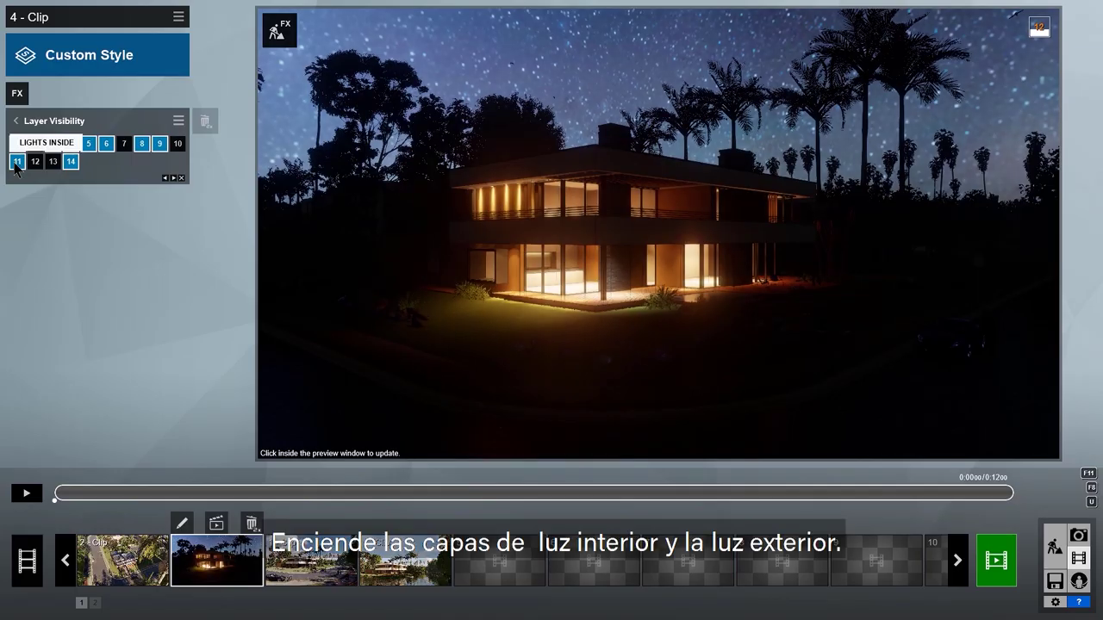
left_click(179, 144)
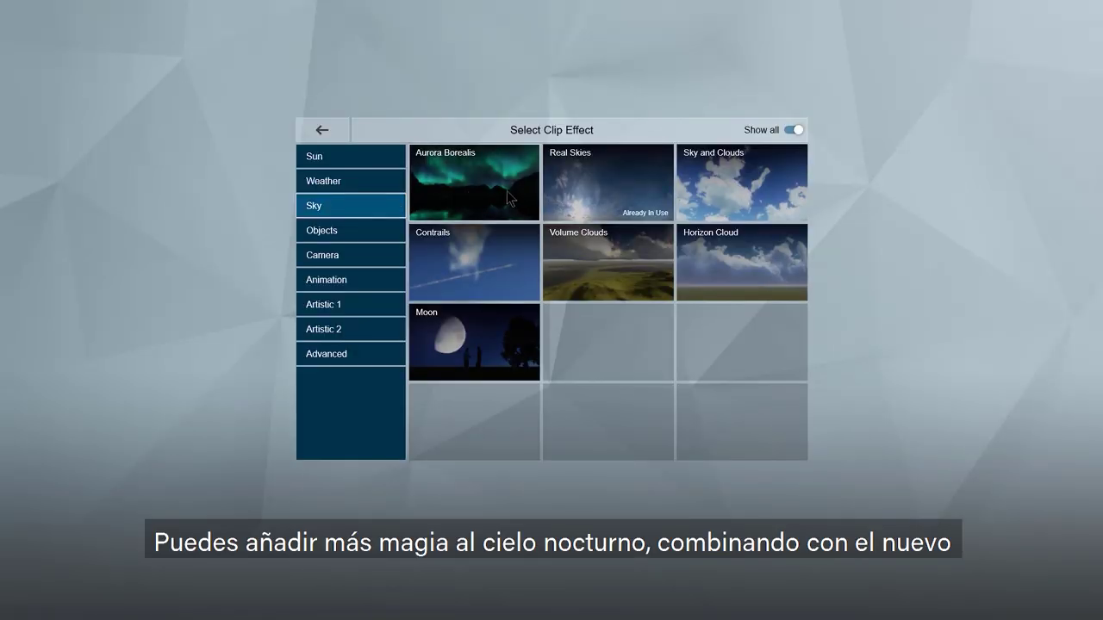
Step: Add a dimmed Aurora Borealis with a time offset keyframe near the clip's end, then play it
left_click(507, 193)
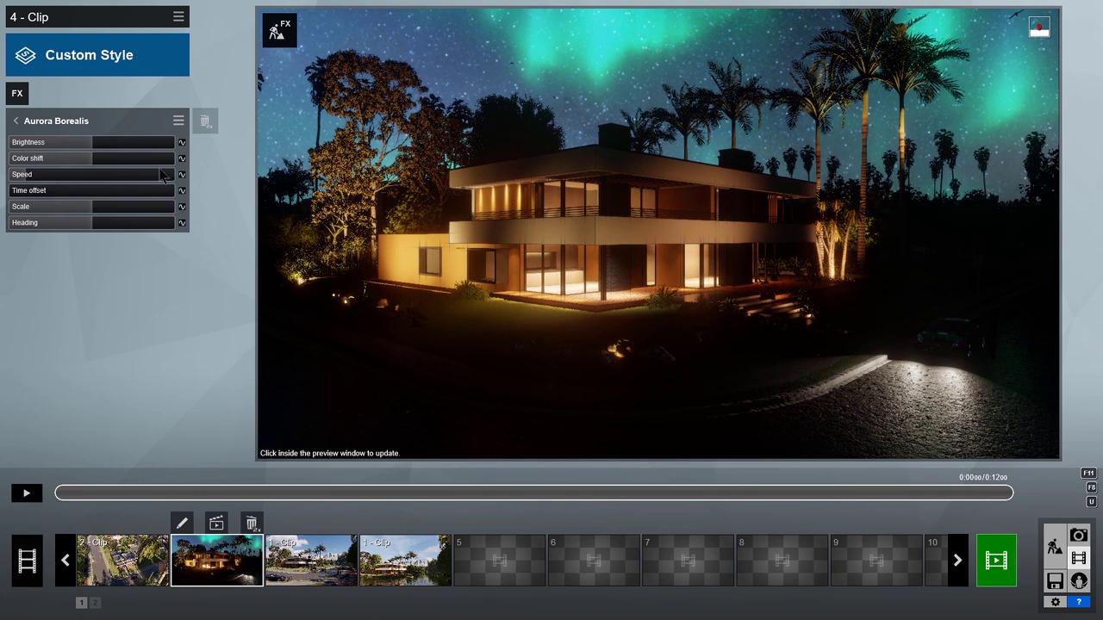
left_click_drag(86, 153, 154, 171)
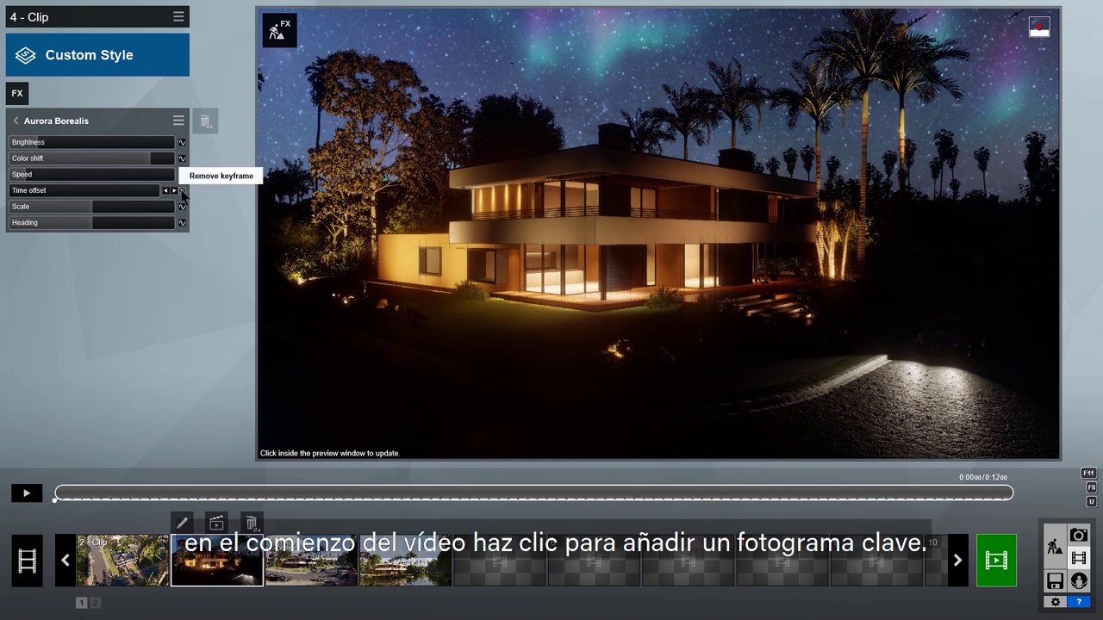
left_click_drag(74, 497, 960, 495)
left_click(182, 190)
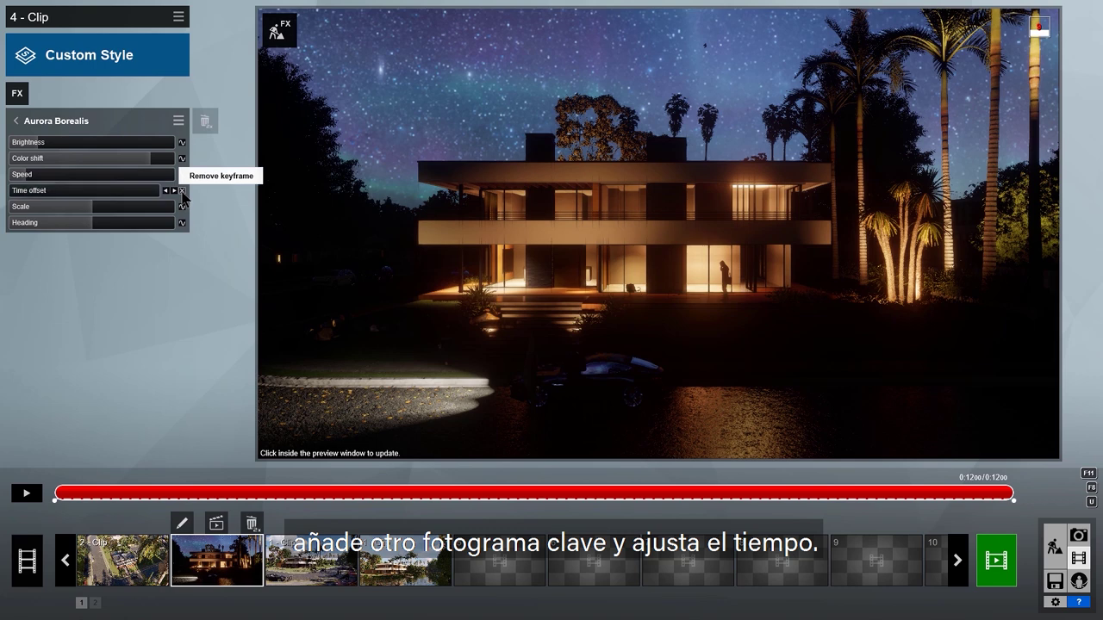
left_click_drag(156, 191, 69, 198)
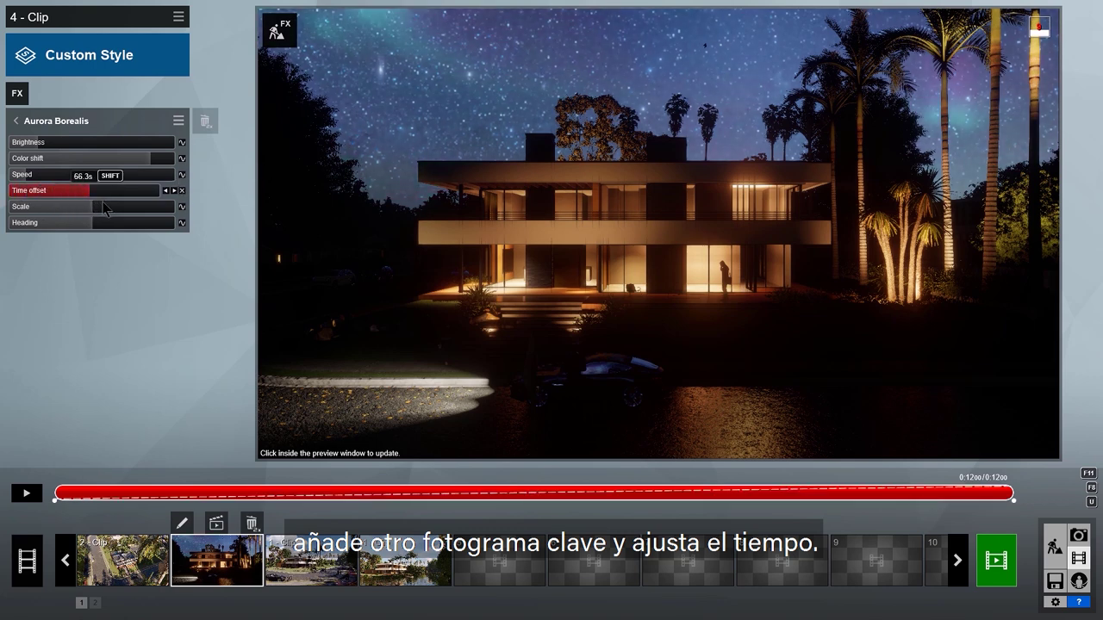
left_click(705, 238)
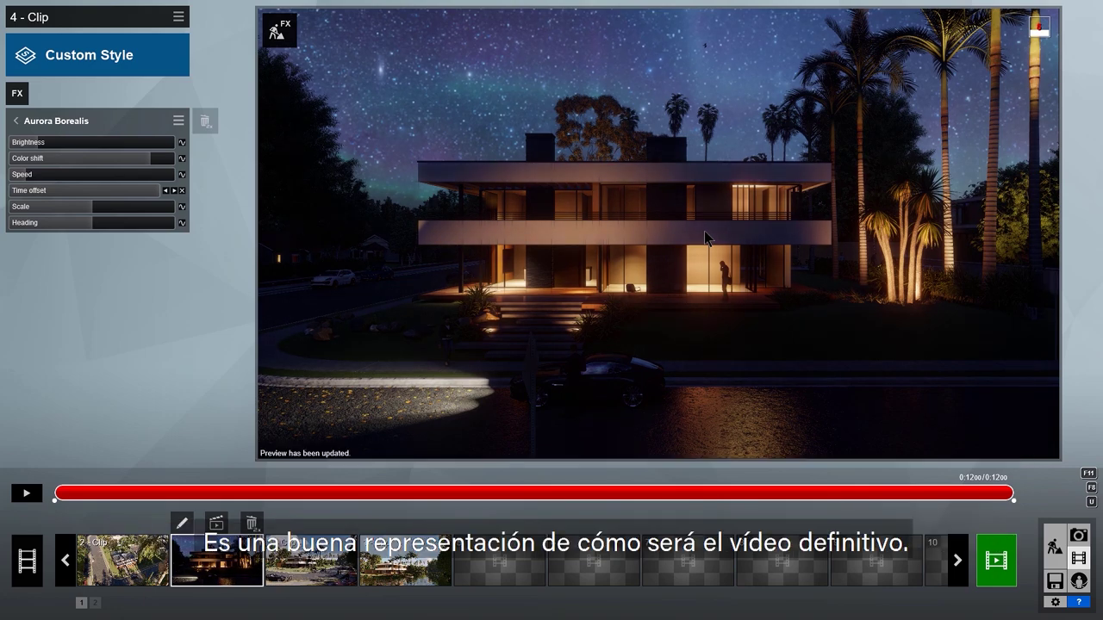
left_click(34, 495)
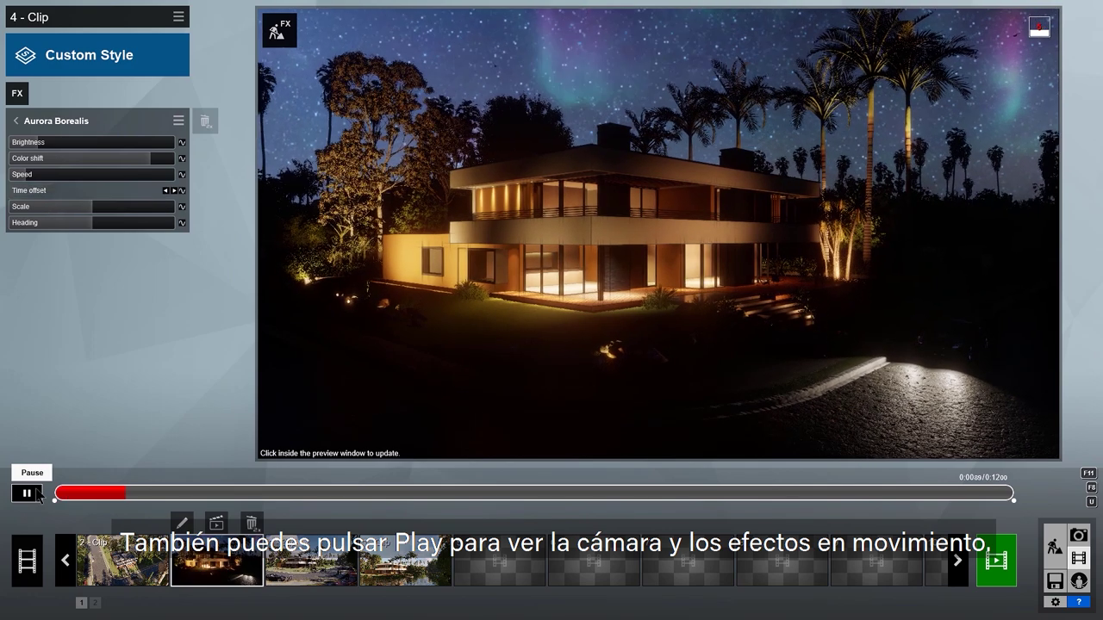
left_click(39, 495)
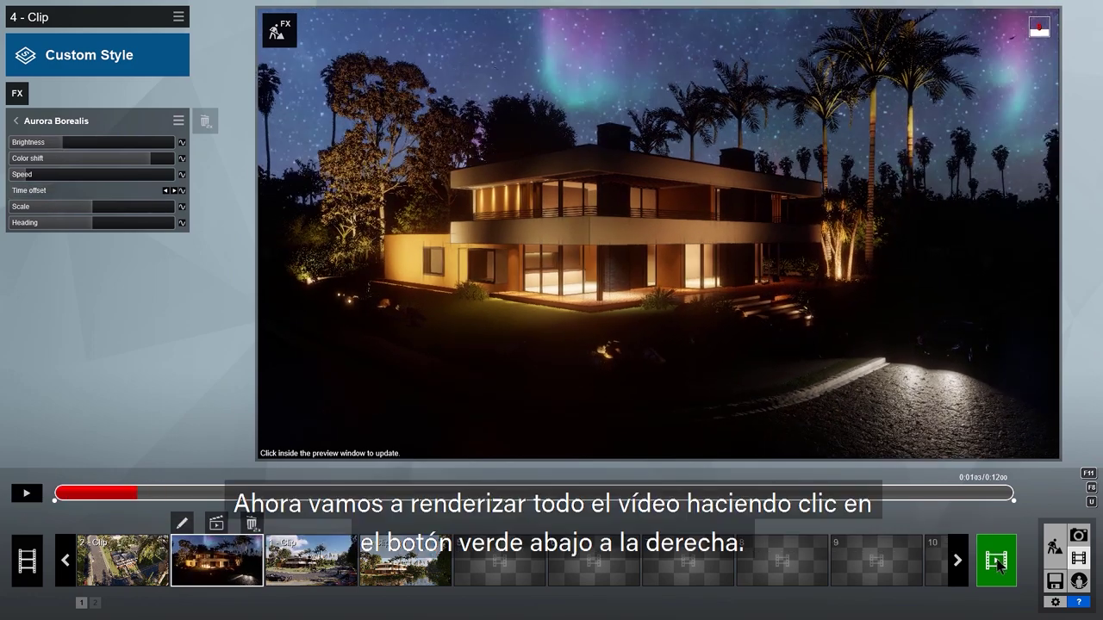
Step: Render the entire movie at five stars in Full HD as Villa Van Manen in TEMP
left_click(997, 562)
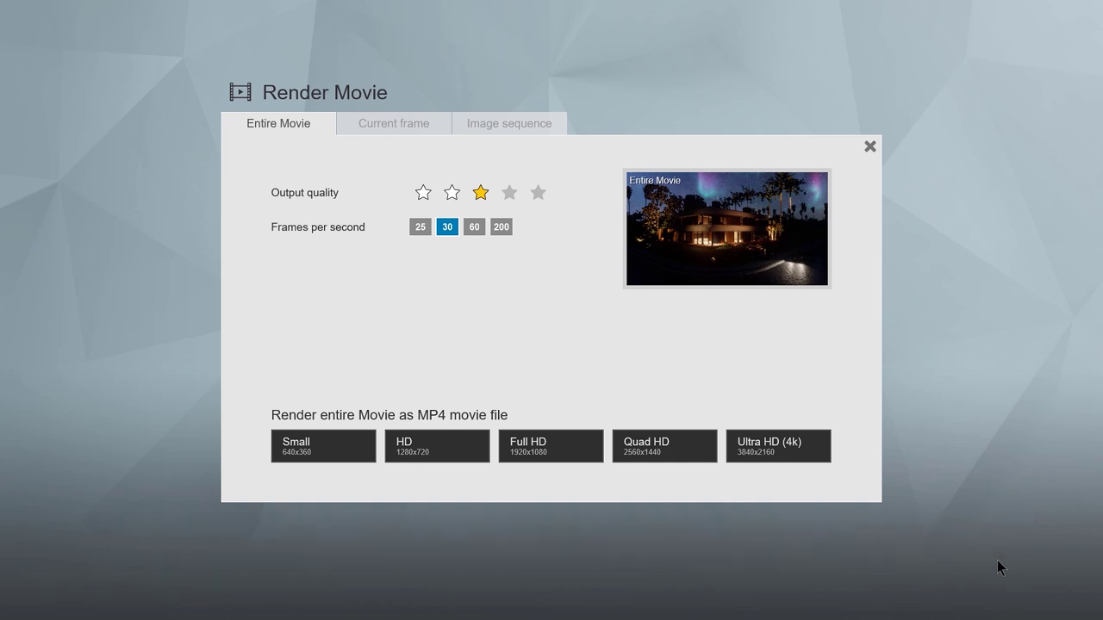
left_click(537, 192)
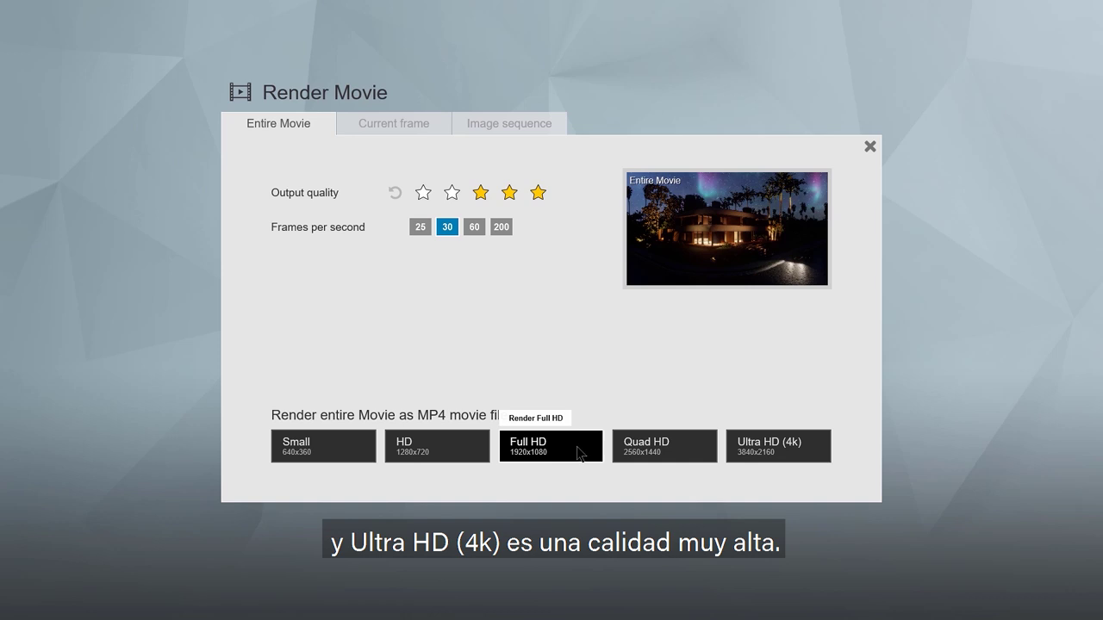
left_click(578, 454)
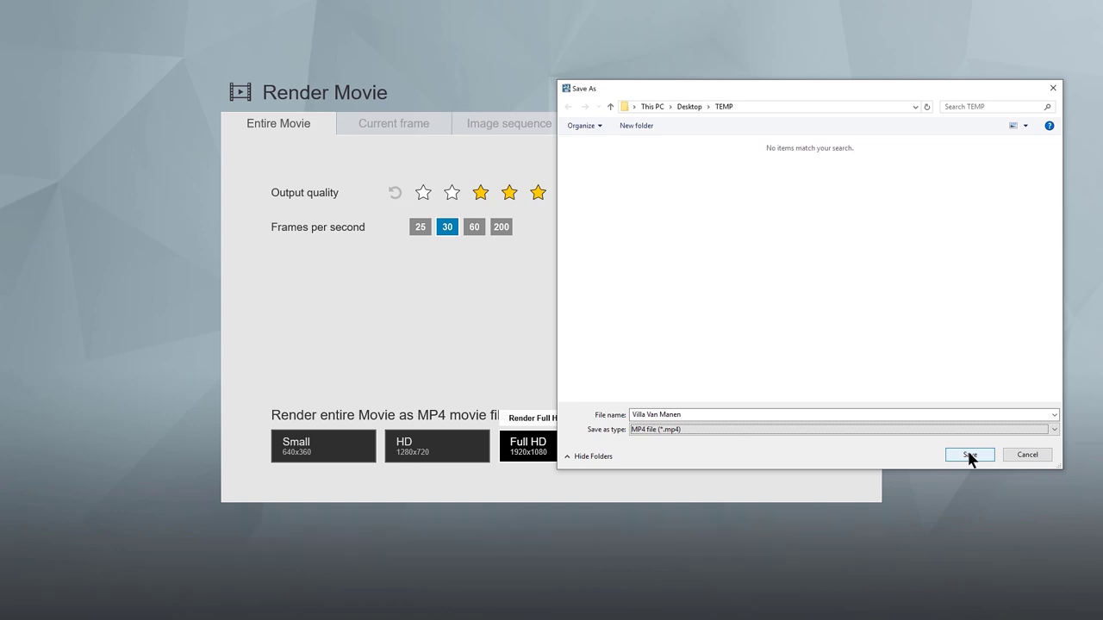
left_click(971, 456)
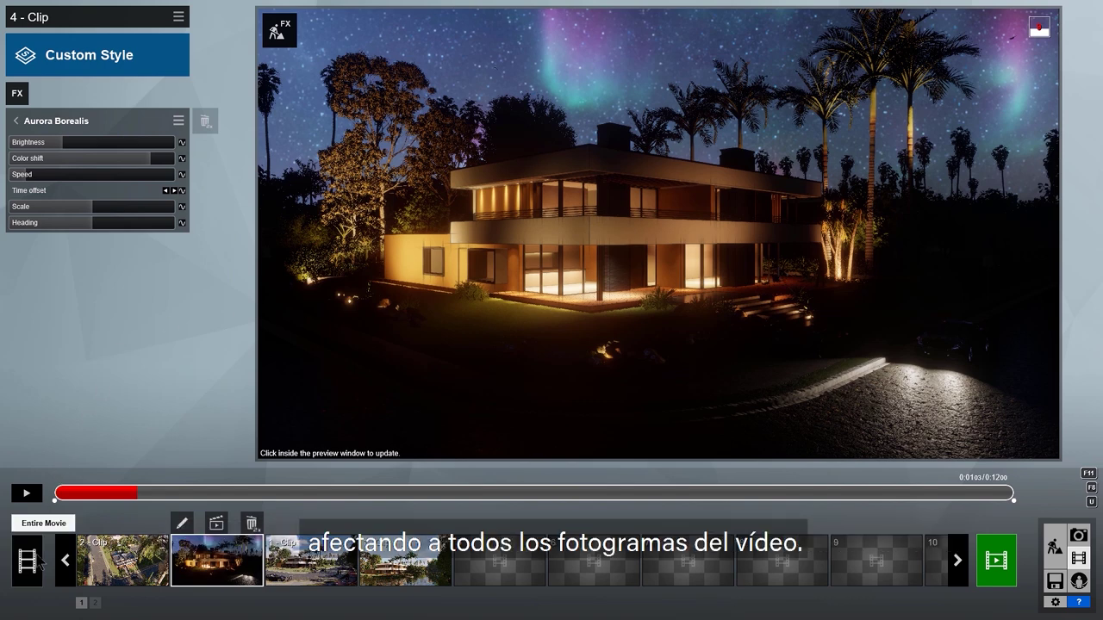
Step: Select the entire movie and browse the Advanced category of movie effects
left_click(40, 562)
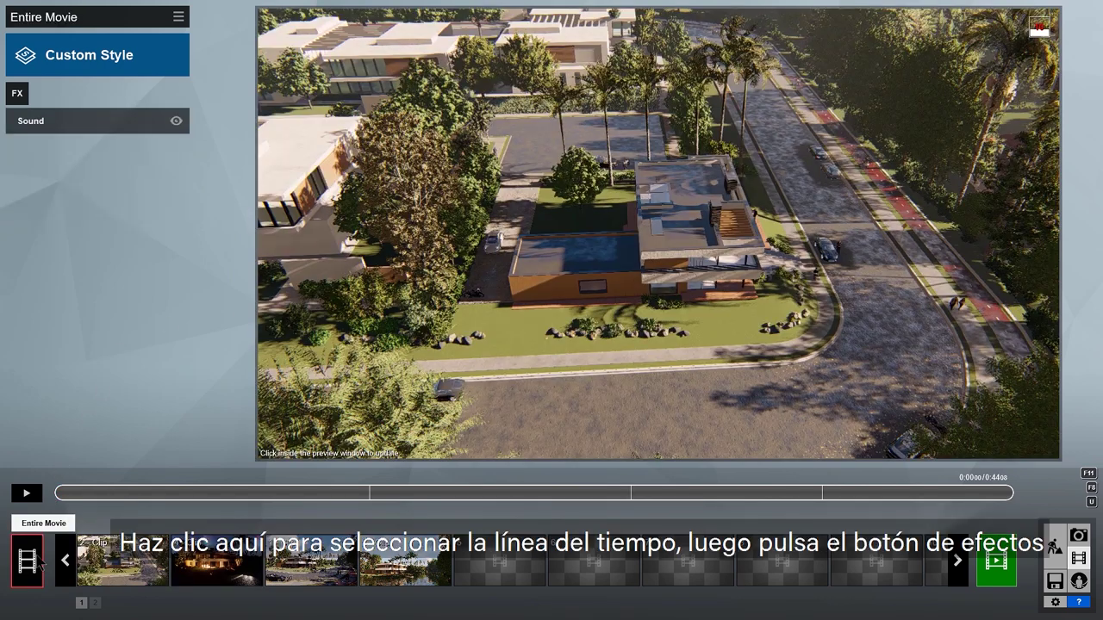
left_click(17, 93)
left_click(326, 353)
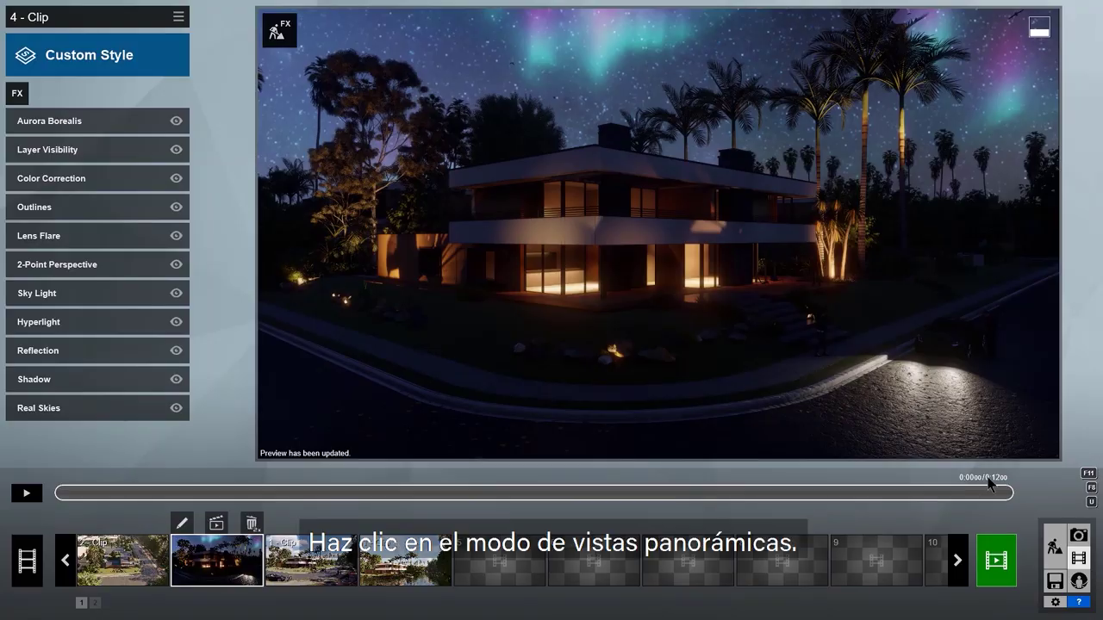
Step: In 360 Panorama mode, store a first panorama from the street facing the house across the lawn
left_click(1081, 583)
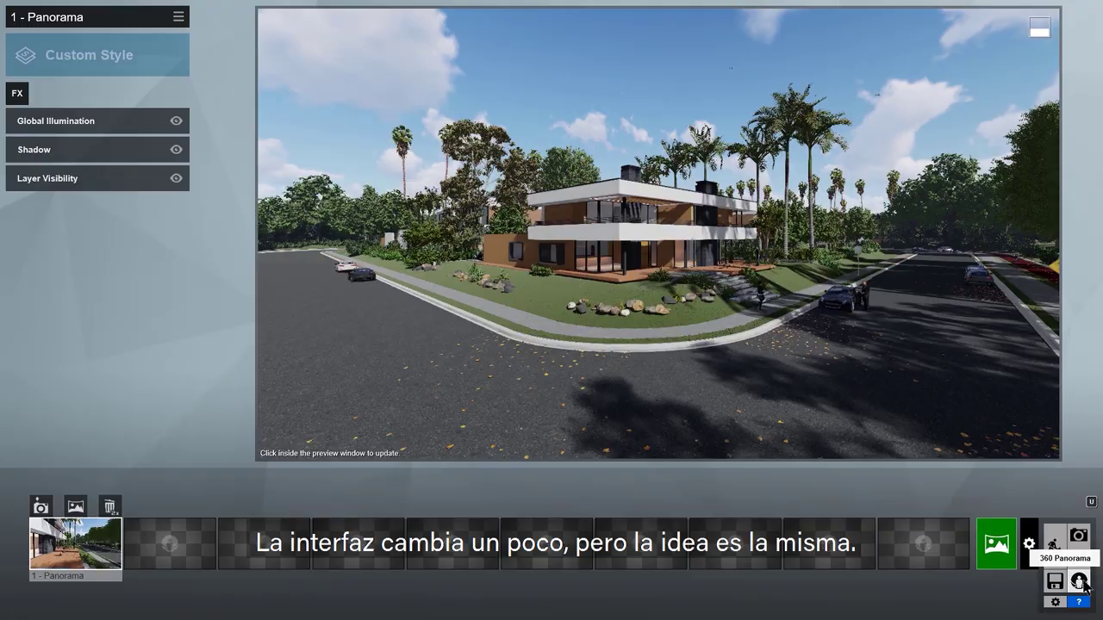
key("w")
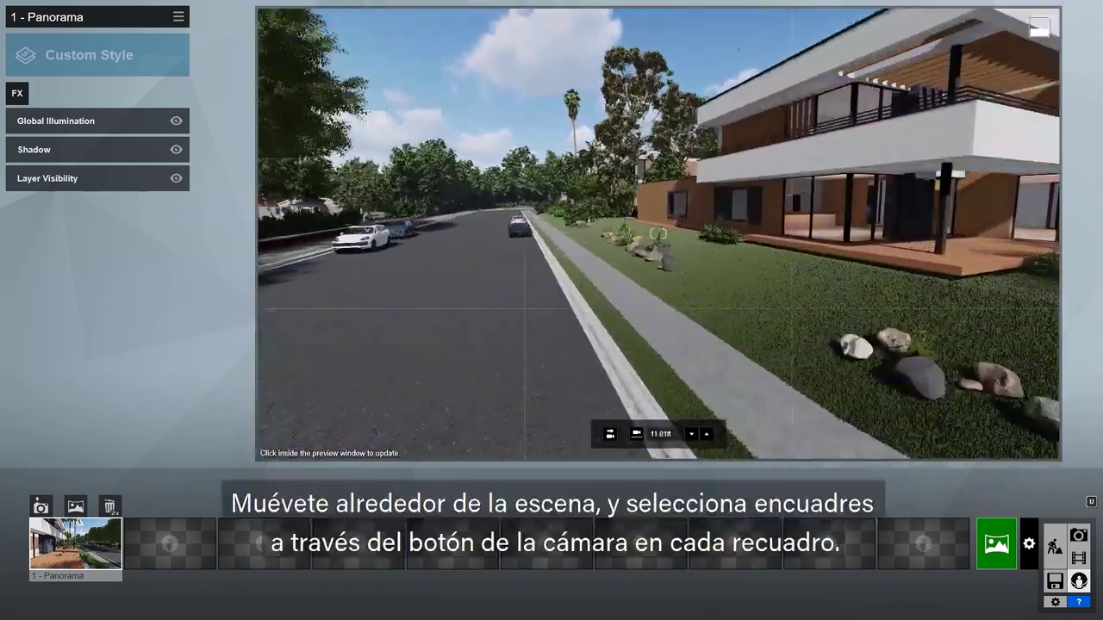
key("w")
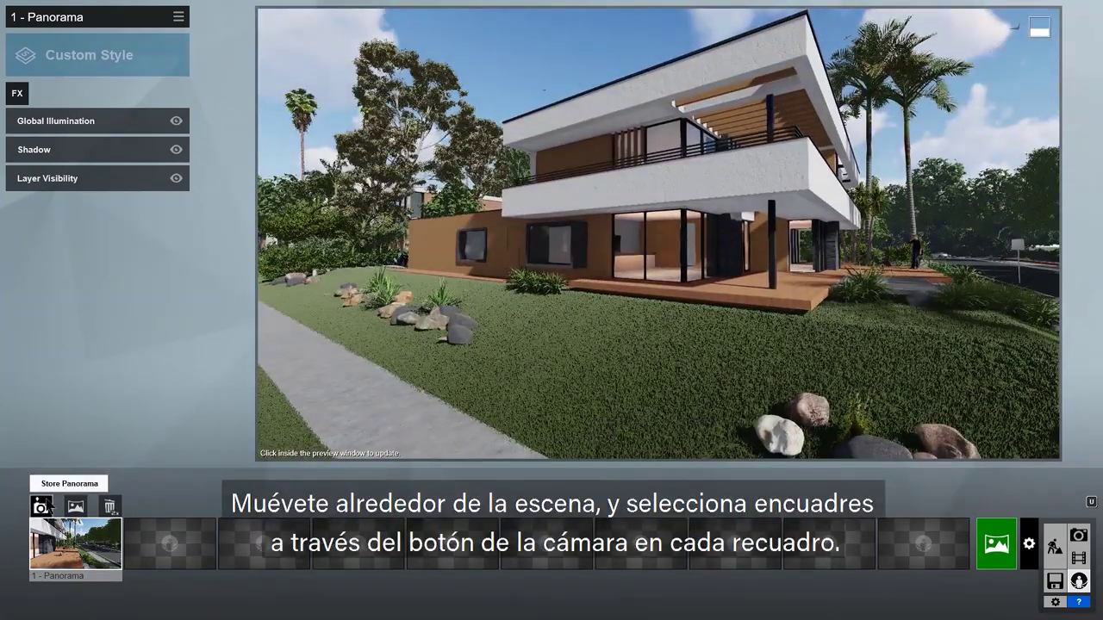
left_click(42, 506)
Step: Store an eye-level panorama facing the front stairs, plus a terrace panorama in slot six
key("d")
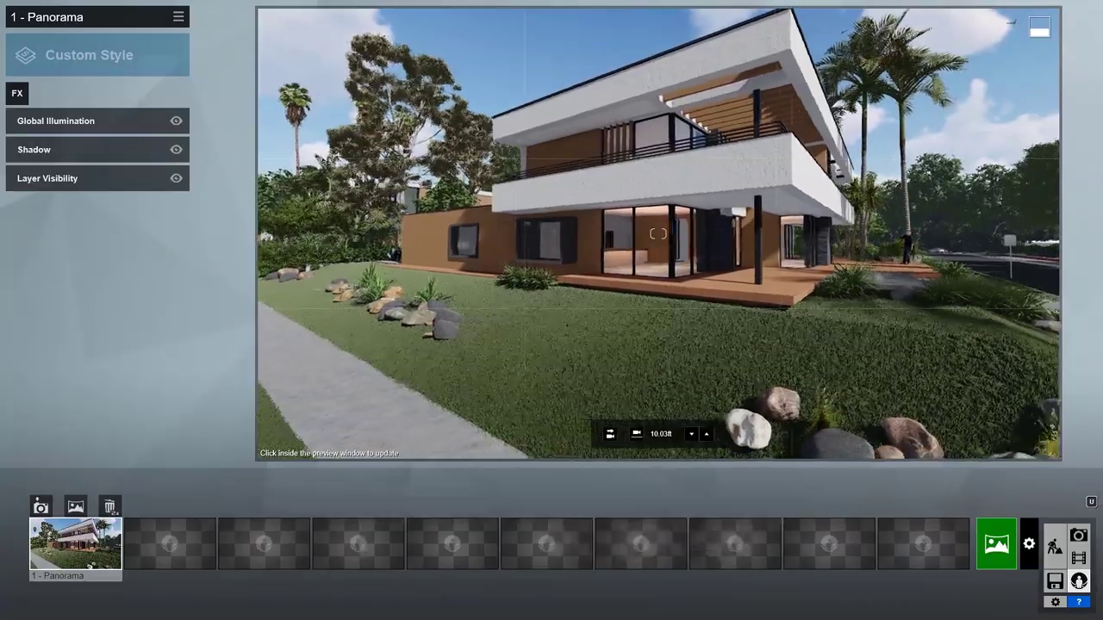
key("d")
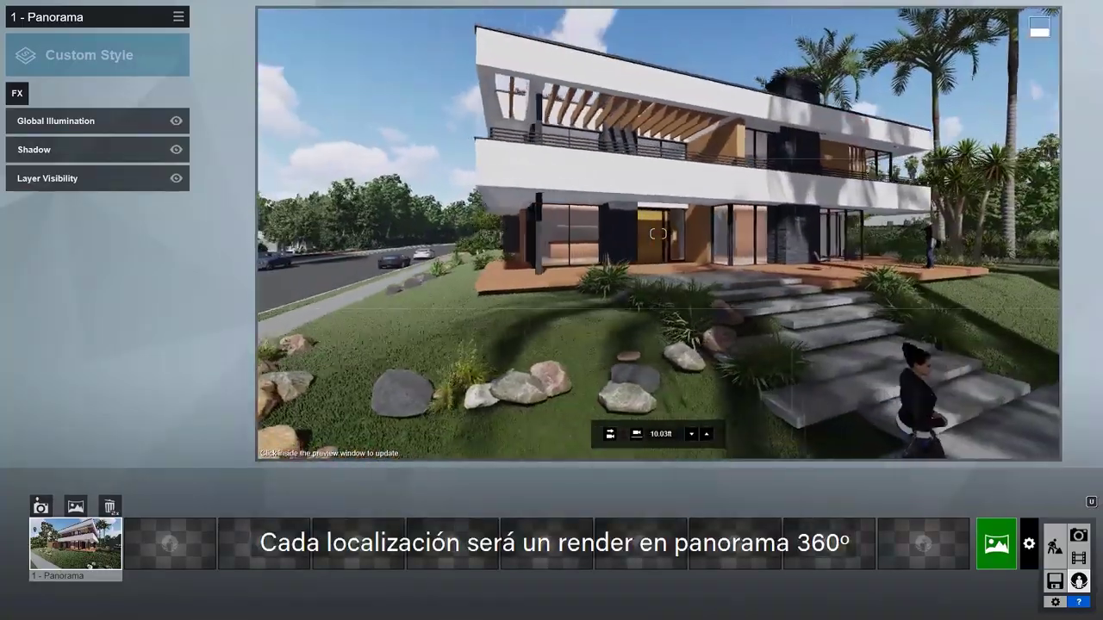
key("d")
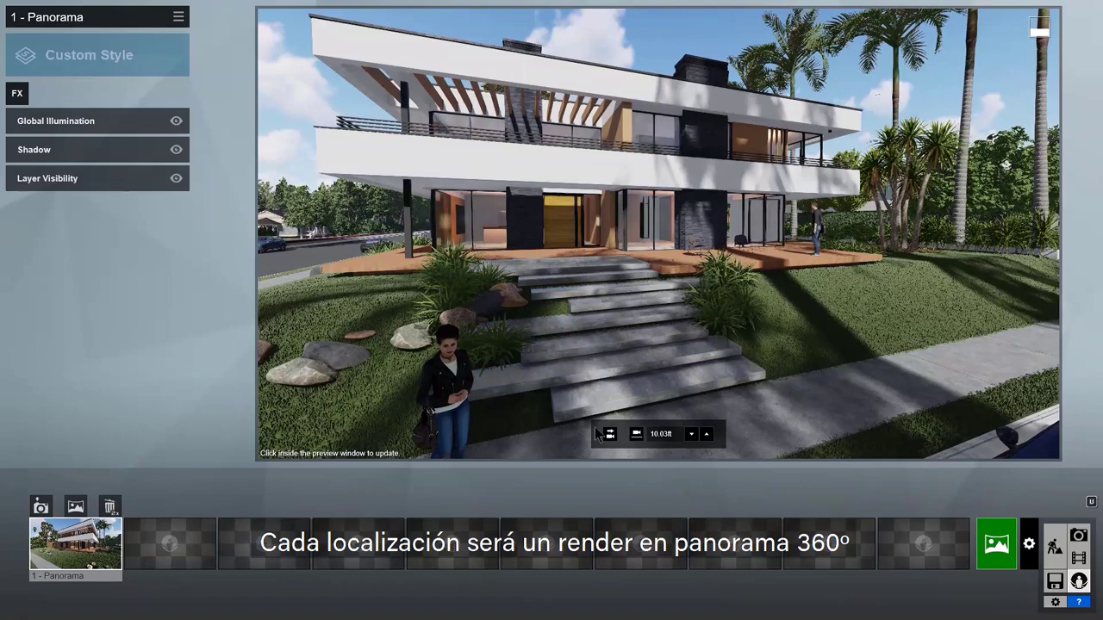
left_click(636, 434)
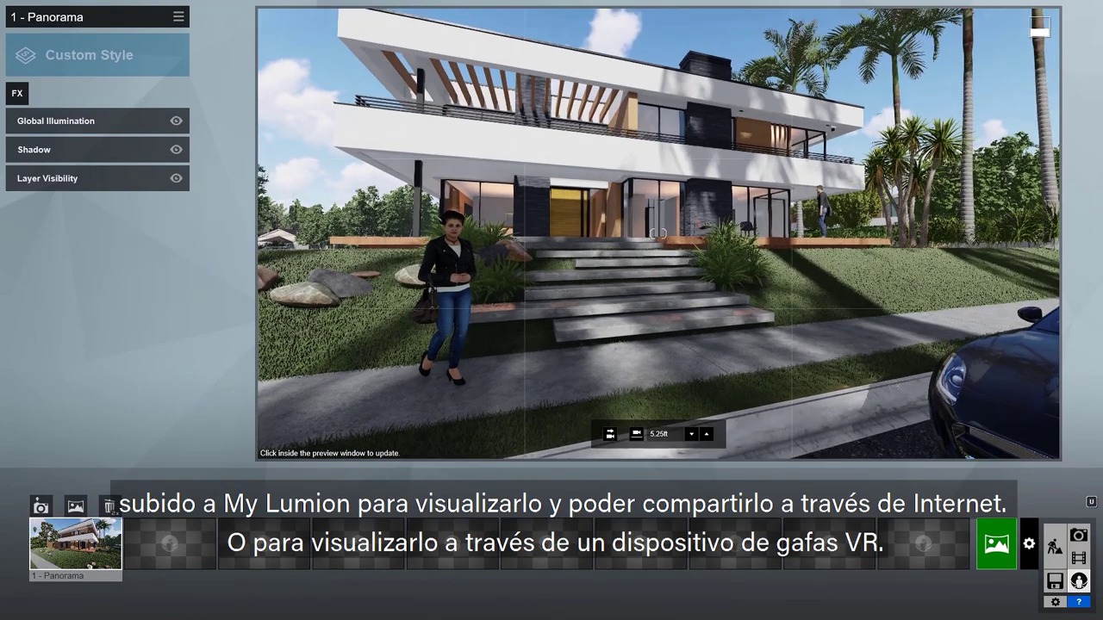
left_click(168, 535)
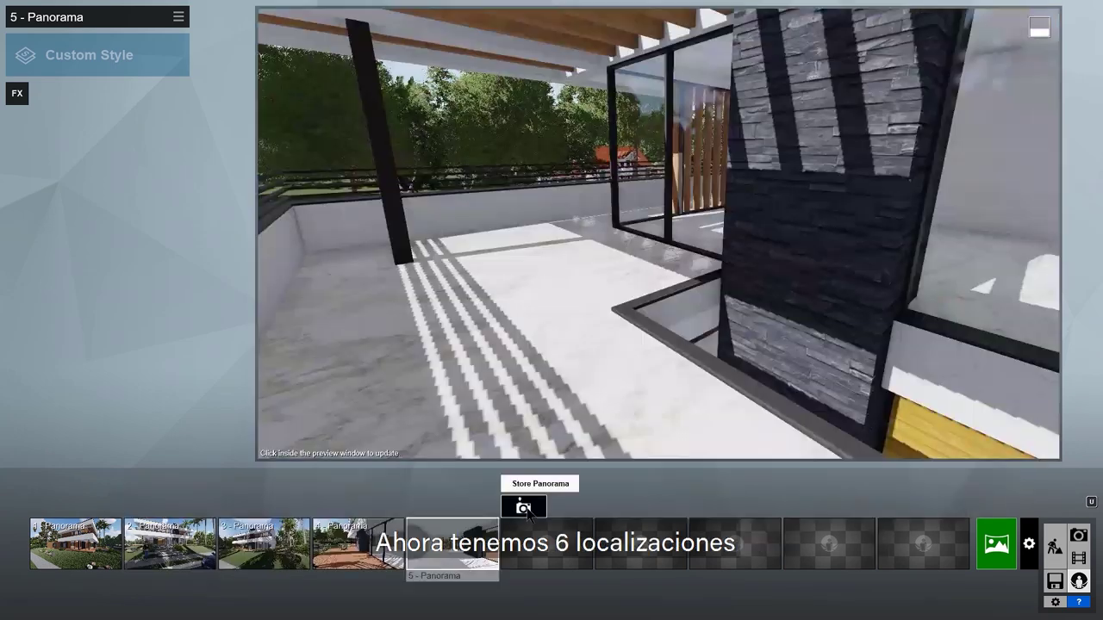
left_click(535, 539)
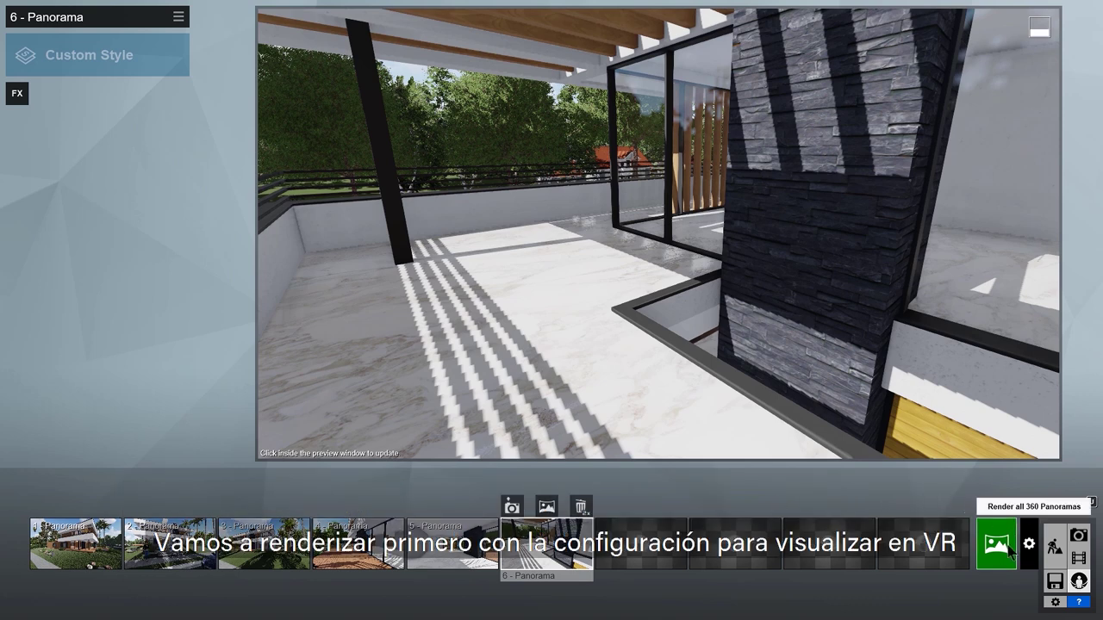
Step: Render all 360 panoramas as stereoscopic GearVR/Oculus images at draft quality, 1536x1536
left_click(1007, 552)
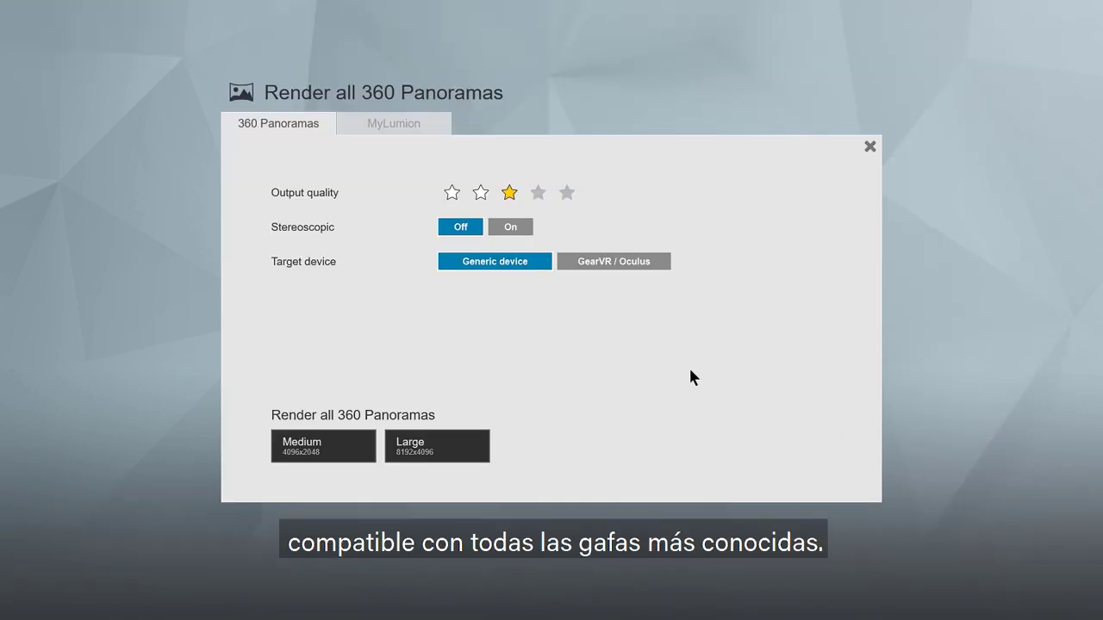
left_click(511, 227)
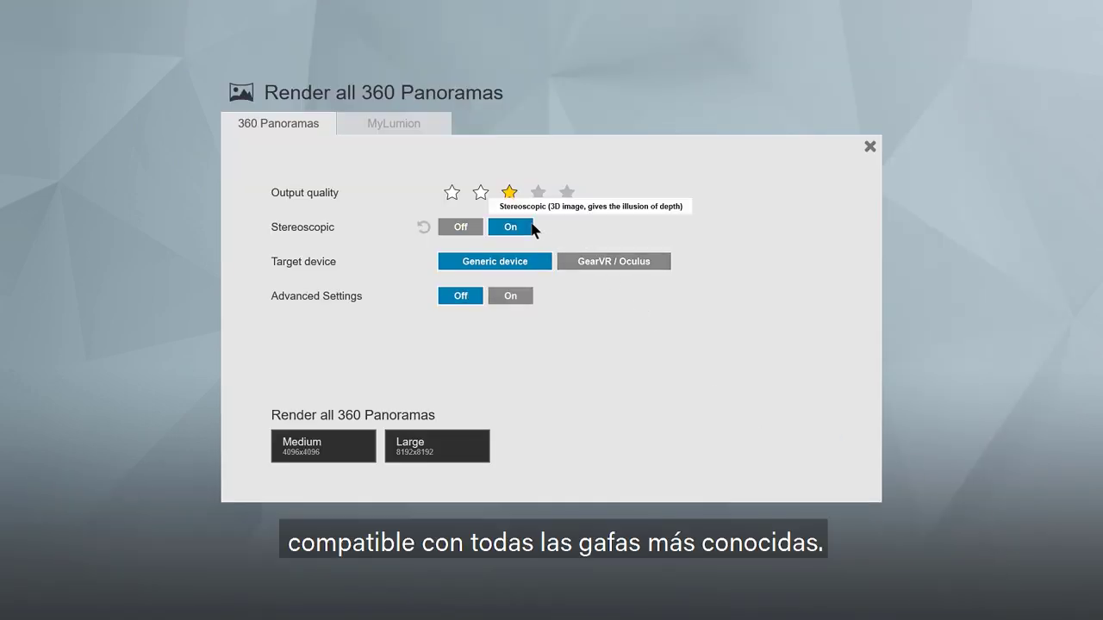
left_click(614, 261)
left_click(452, 192)
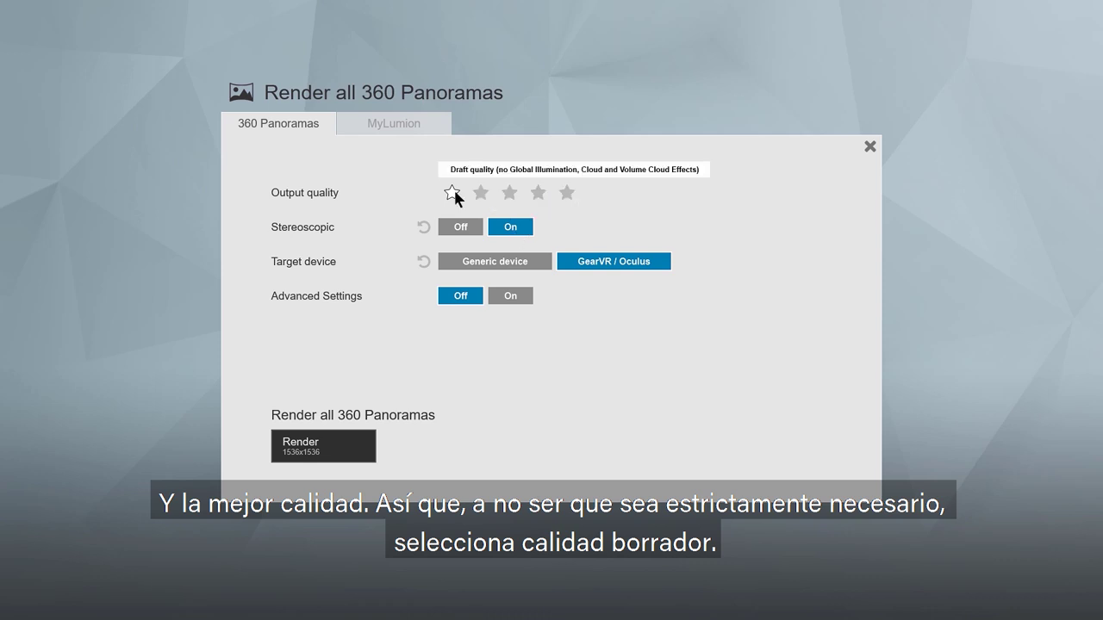
left_click(372, 449)
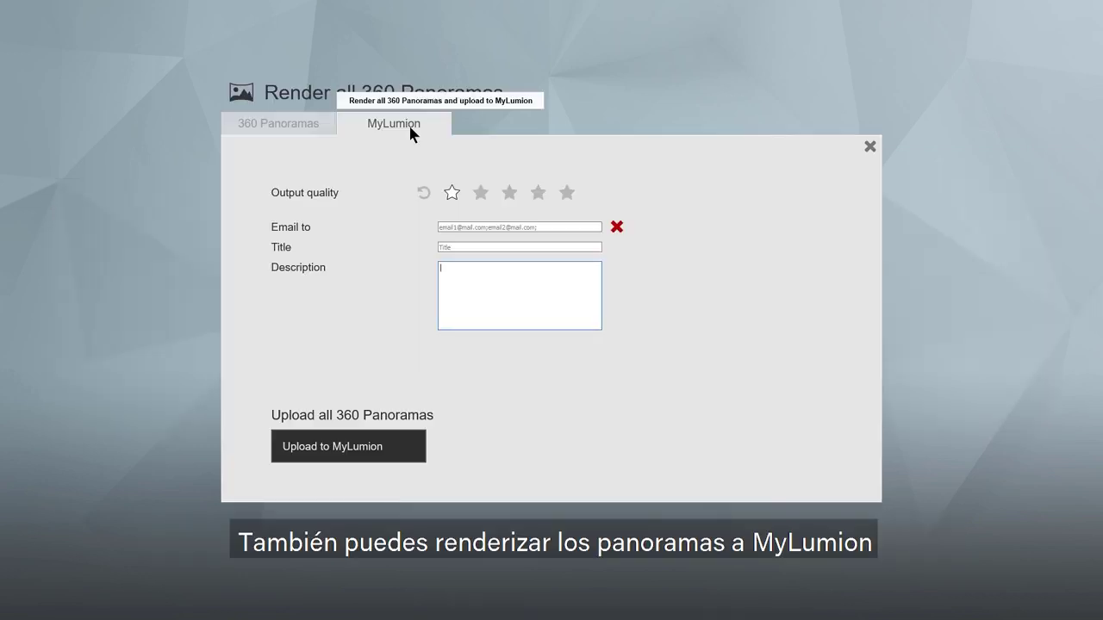
Step: Enter the recipient's e-mail address and the title Villa Van Manen for the upload
left_click(475, 226)
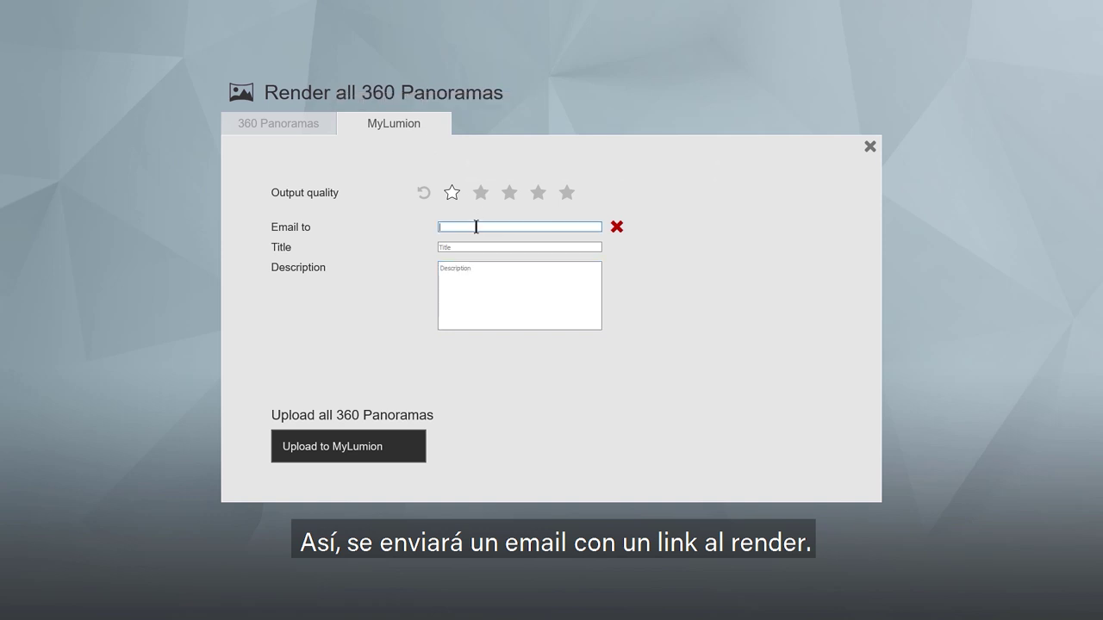
key("Tab")
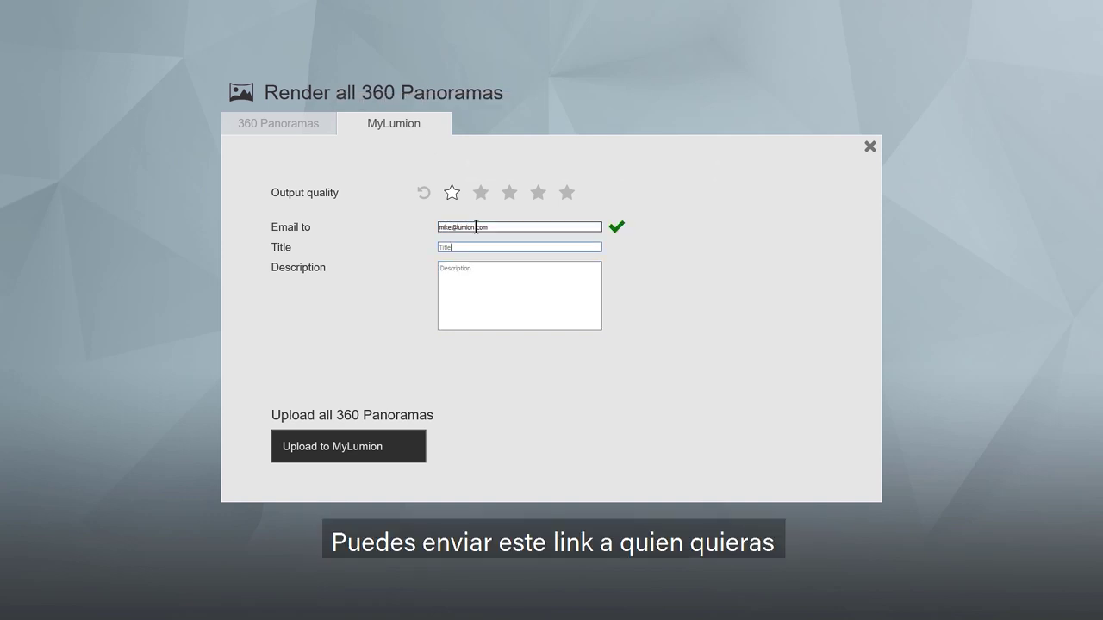
type("Villa Van Manen")
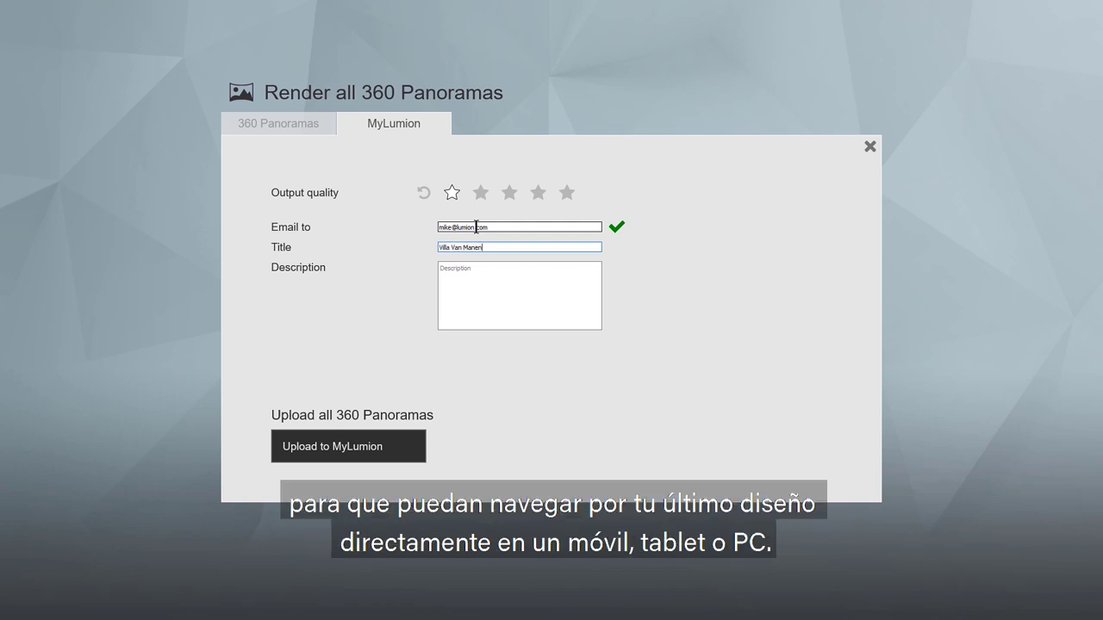
Step: Upload the panoramas to MyLumion at production quality and open them online
left_click(509, 194)
left_click(376, 445)
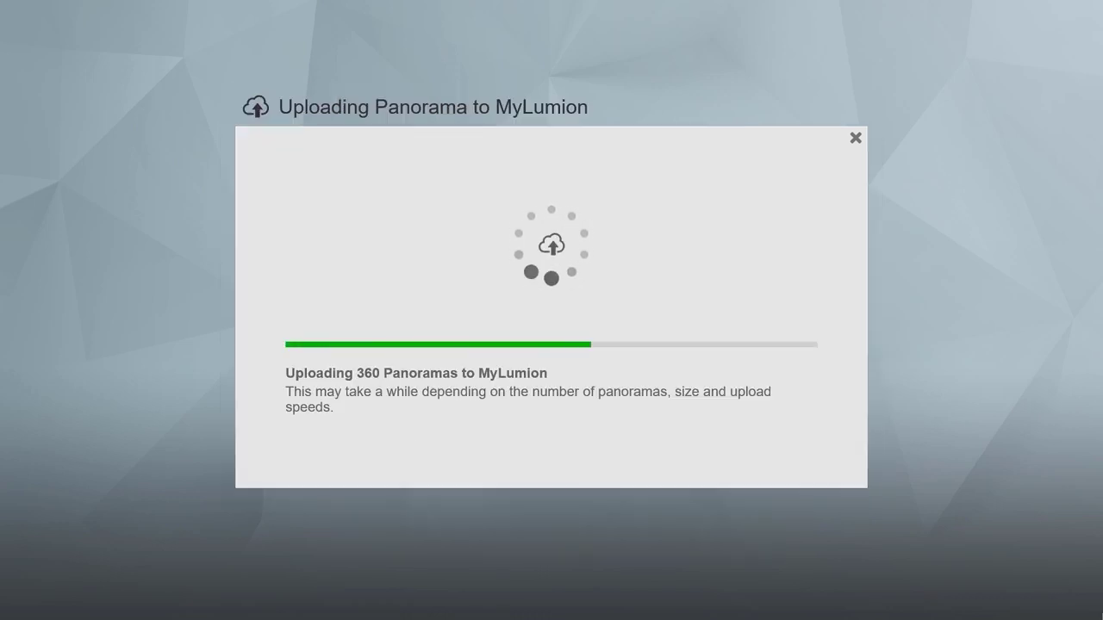
left_click(457, 284)
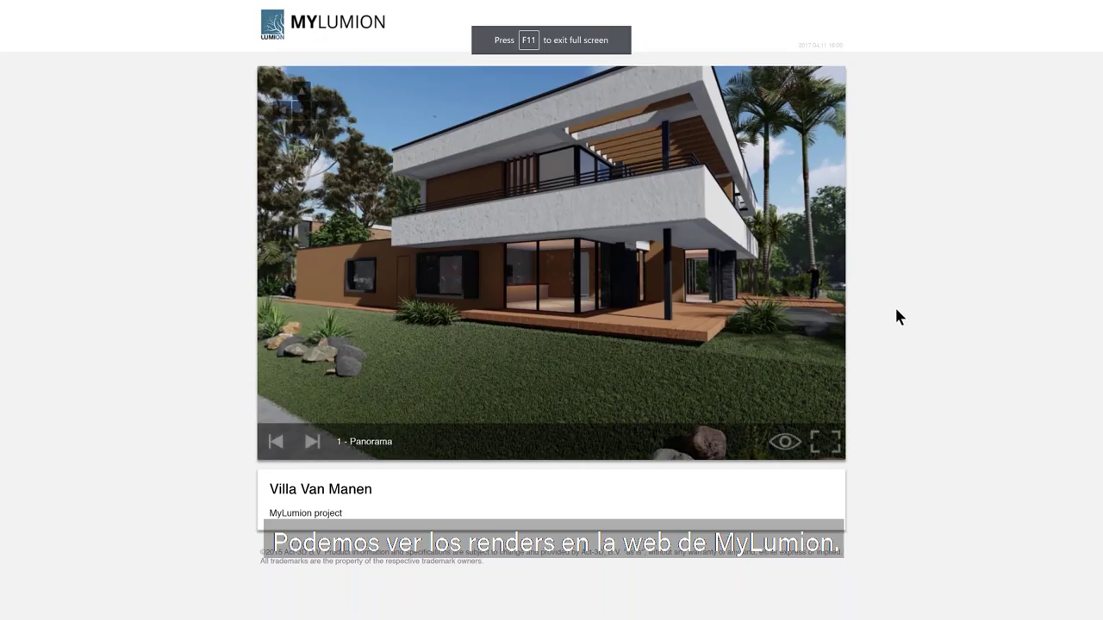
Step: Switch between Villa Van Manen viewpoints with the markers, then scroll the MyLumion project list
left_click(786, 444)
left_click(663, 231)
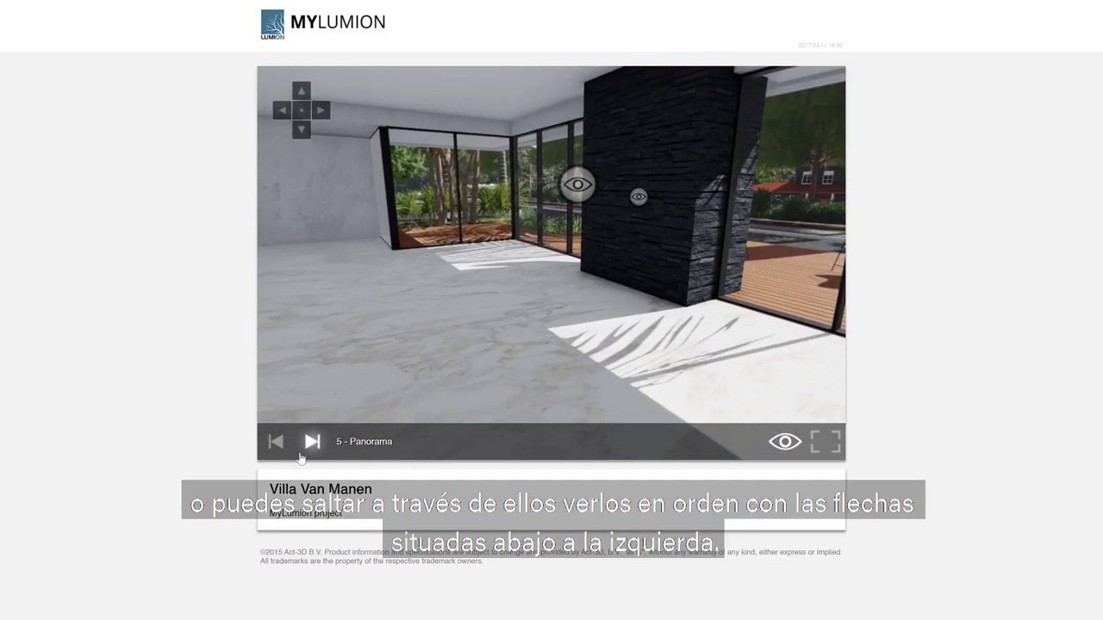
left_click(274, 445)
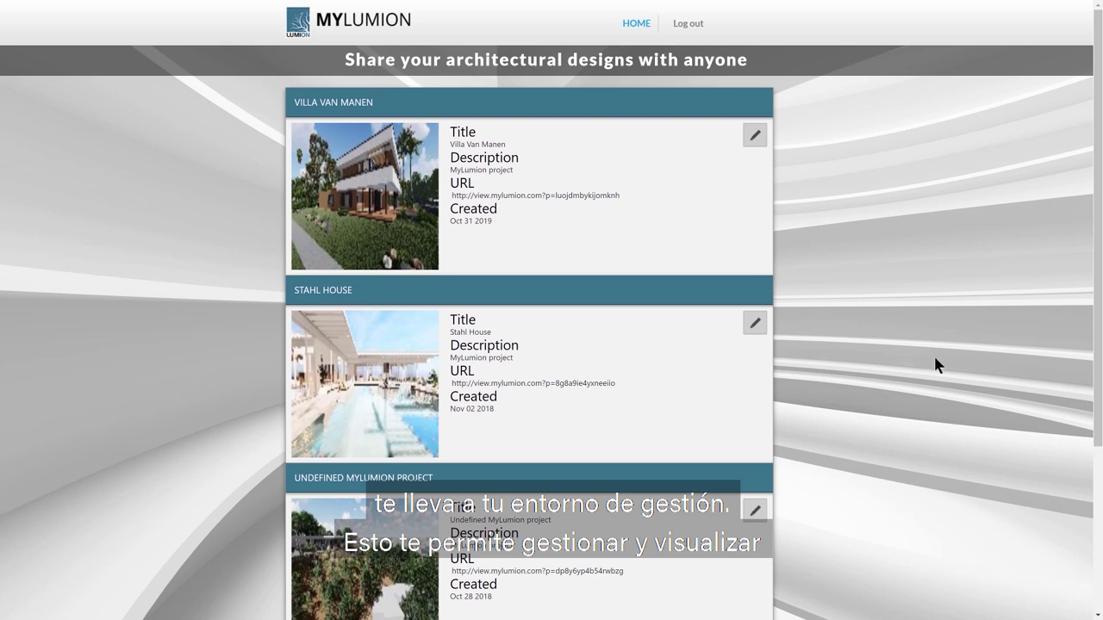
scroll(921, 282, "down", 3)
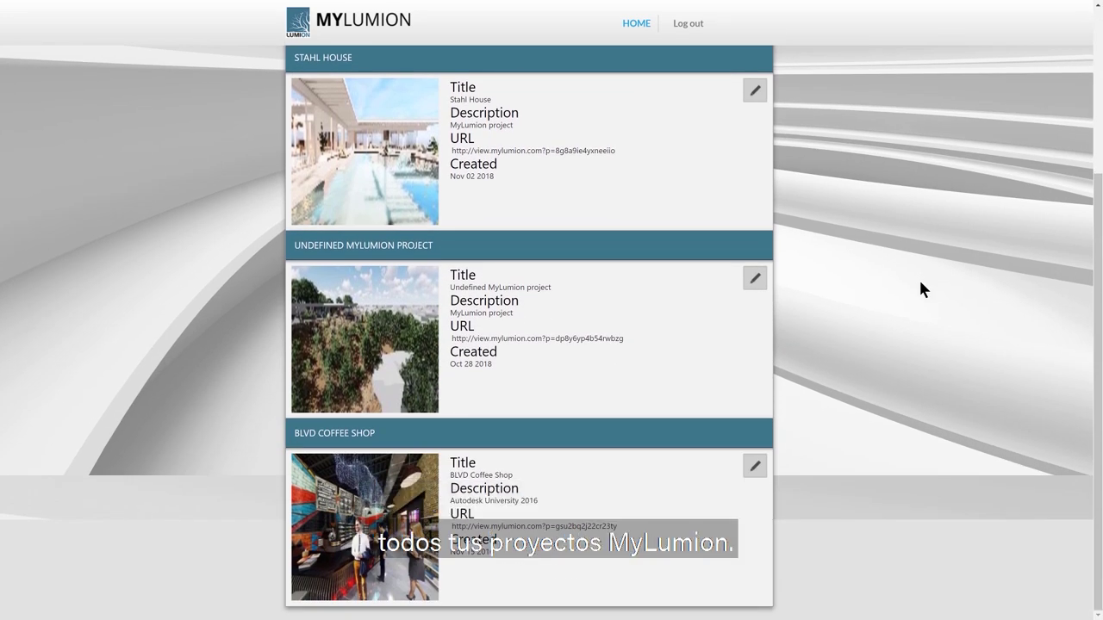
scroll(921, 282, "up", 2)
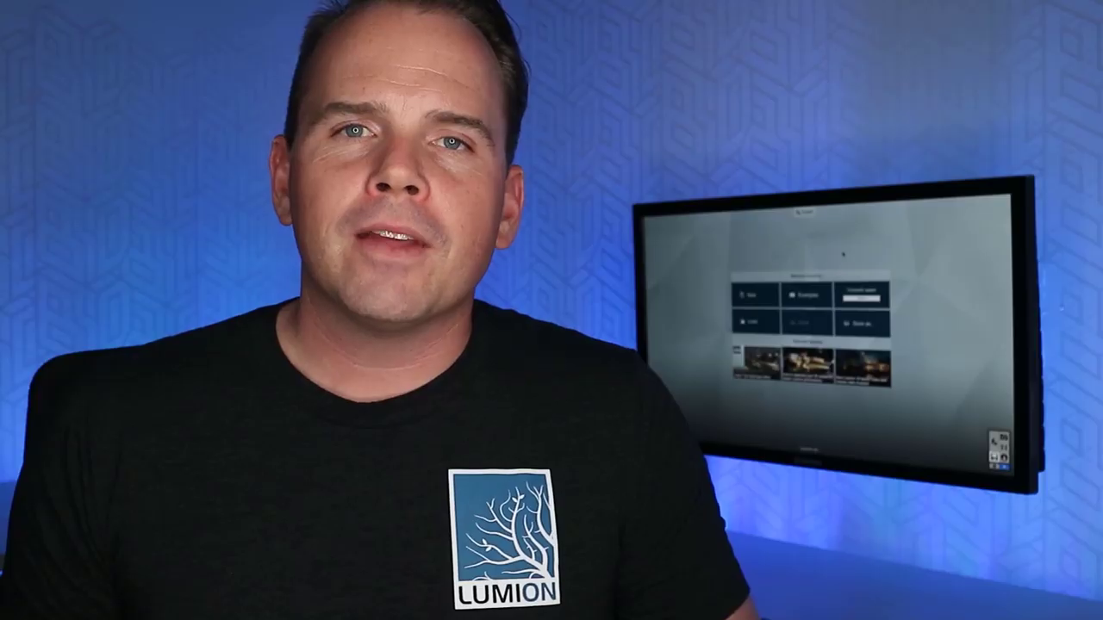